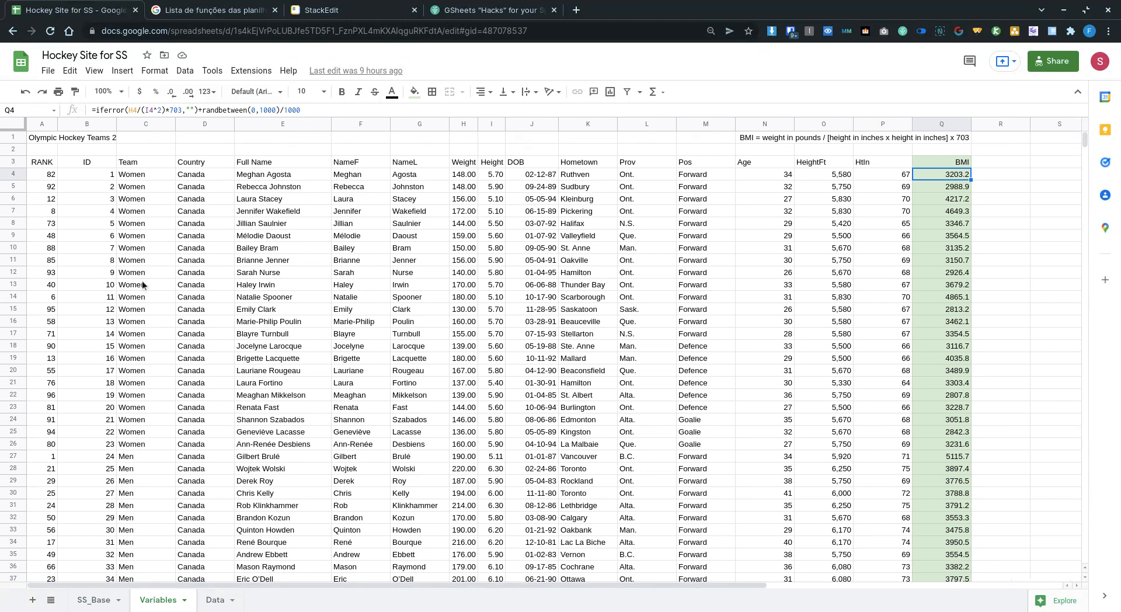
# Copy the BMI column's formatting onto the RANK column and show the ranks without decimal places.
pyautogui.click(48, 178)
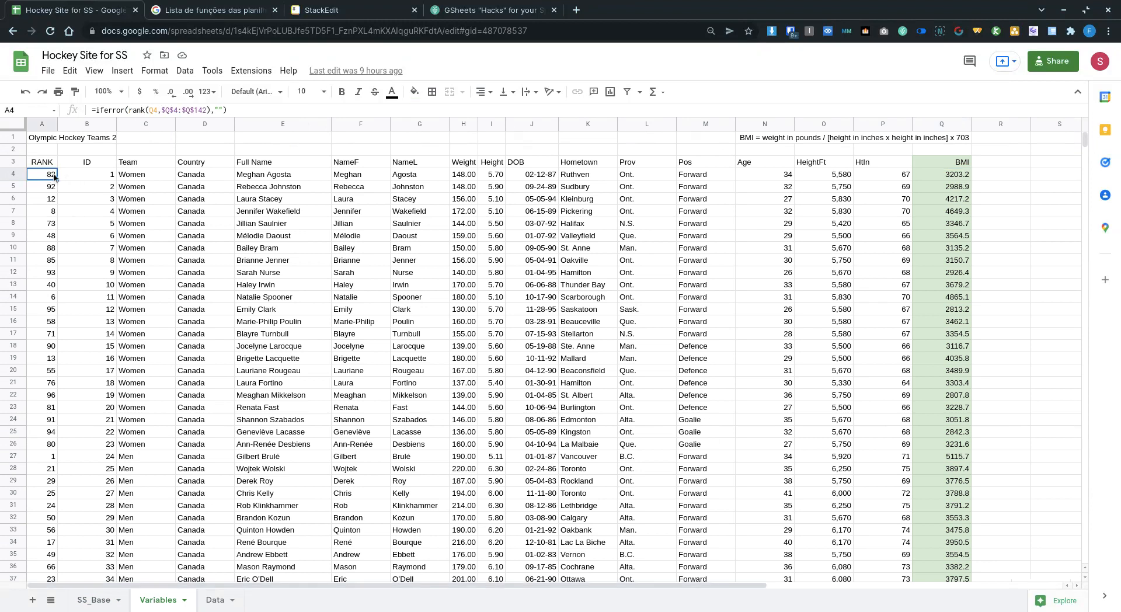
pyautogui.click(937, 124)
pyautogui.click(74, 93)
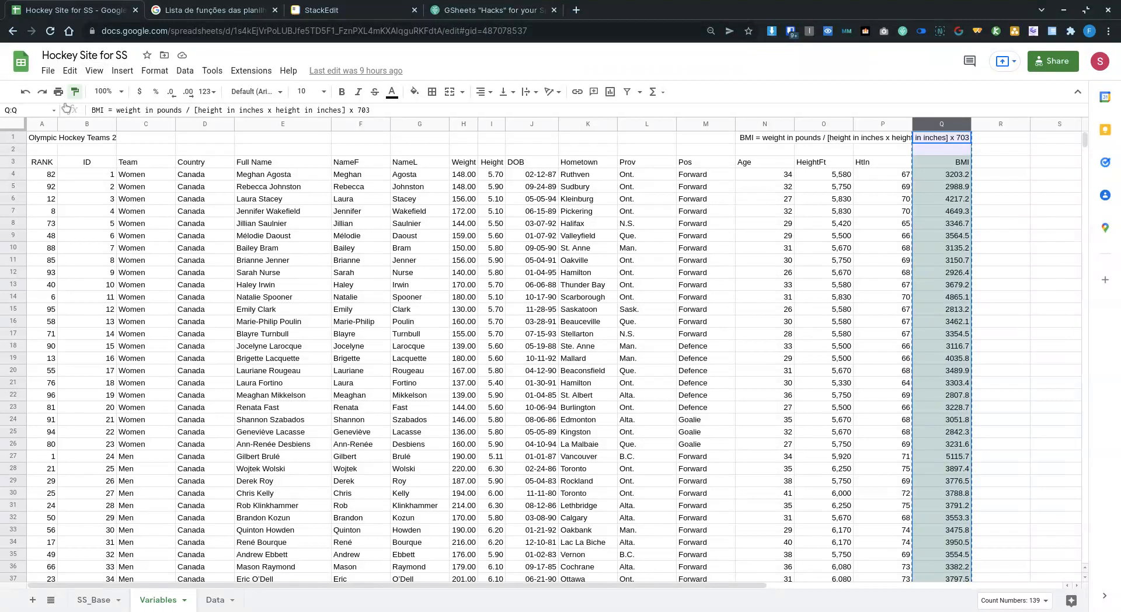
pyautogui.click(43, 124)
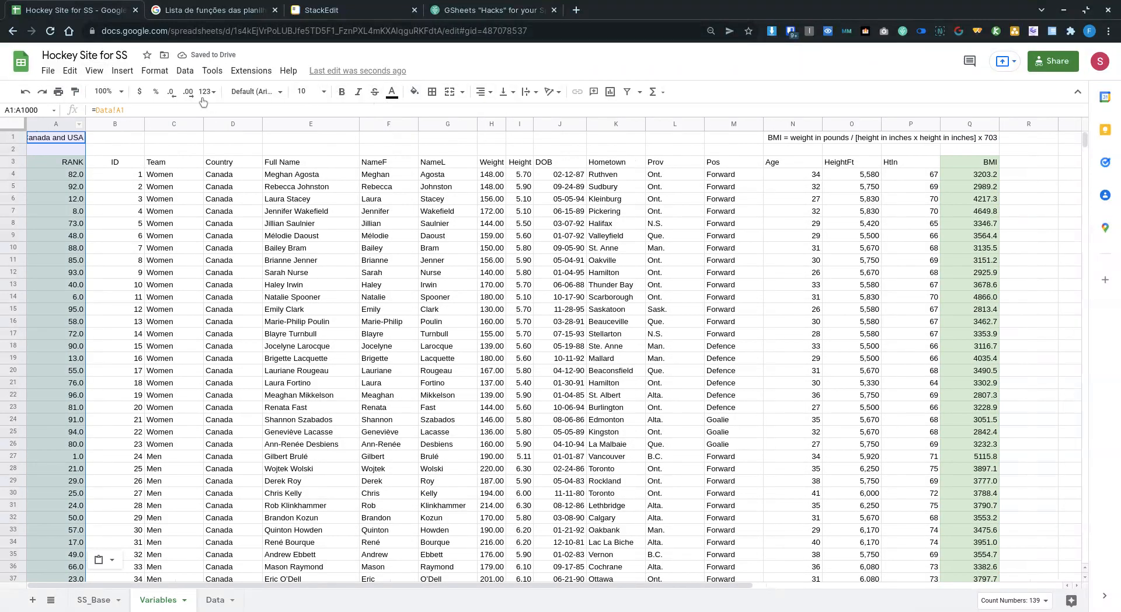
pyautogui.click(171, 92)
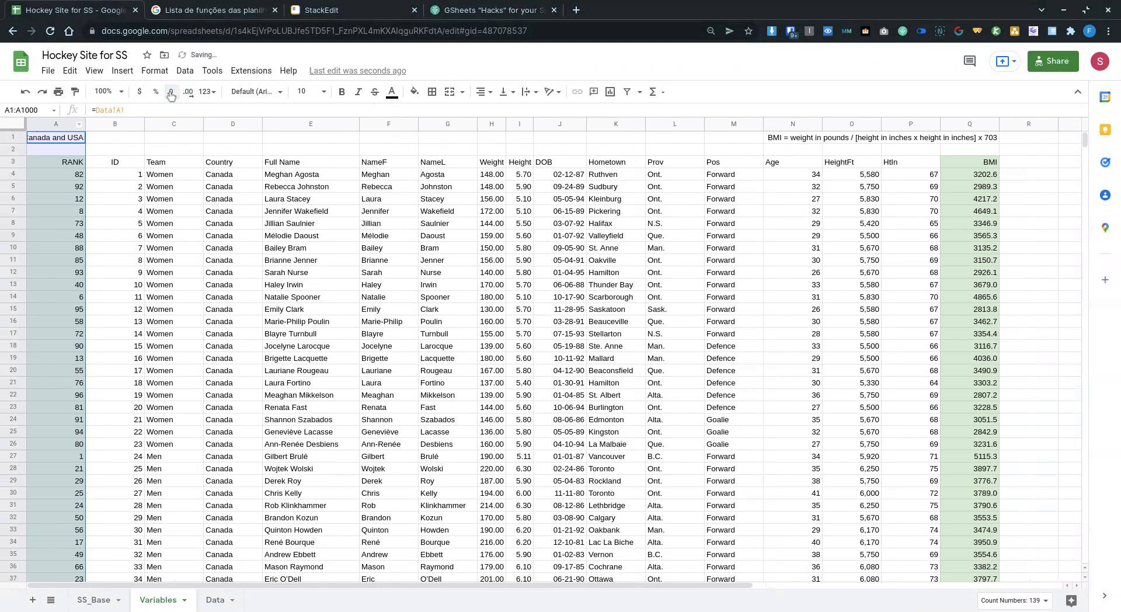
# Copy the RANK column's formatting onto the Full Name column and left-align its heading in E3.
pyautogui.click(75, 93)
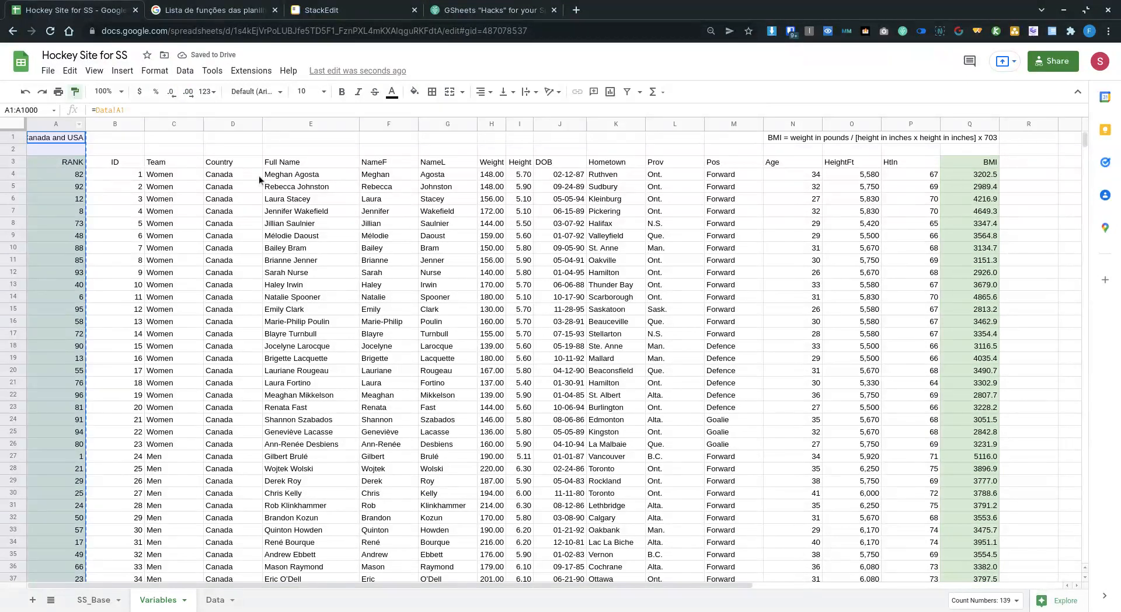
pyautogui.click(300, 124)
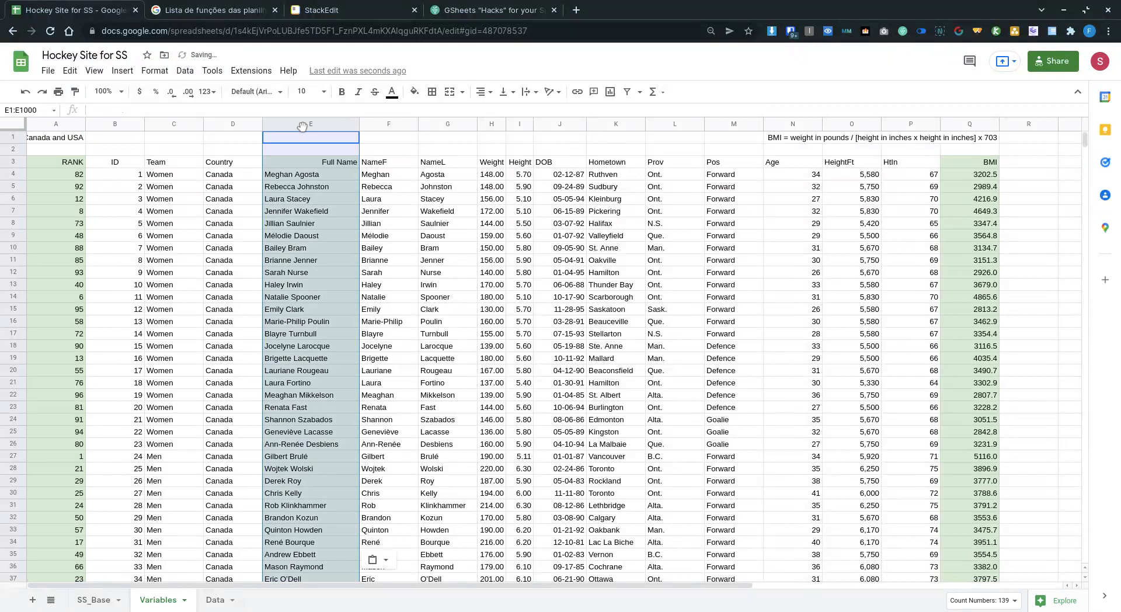
pyautogui.click(296, 166)
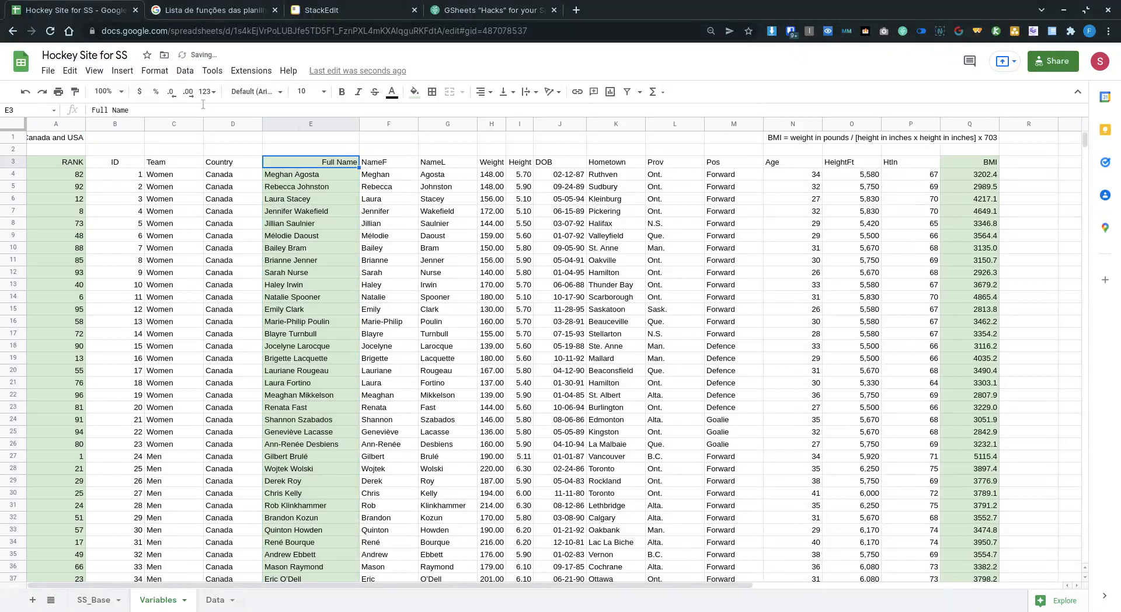
pyautogui.click(483, 92)
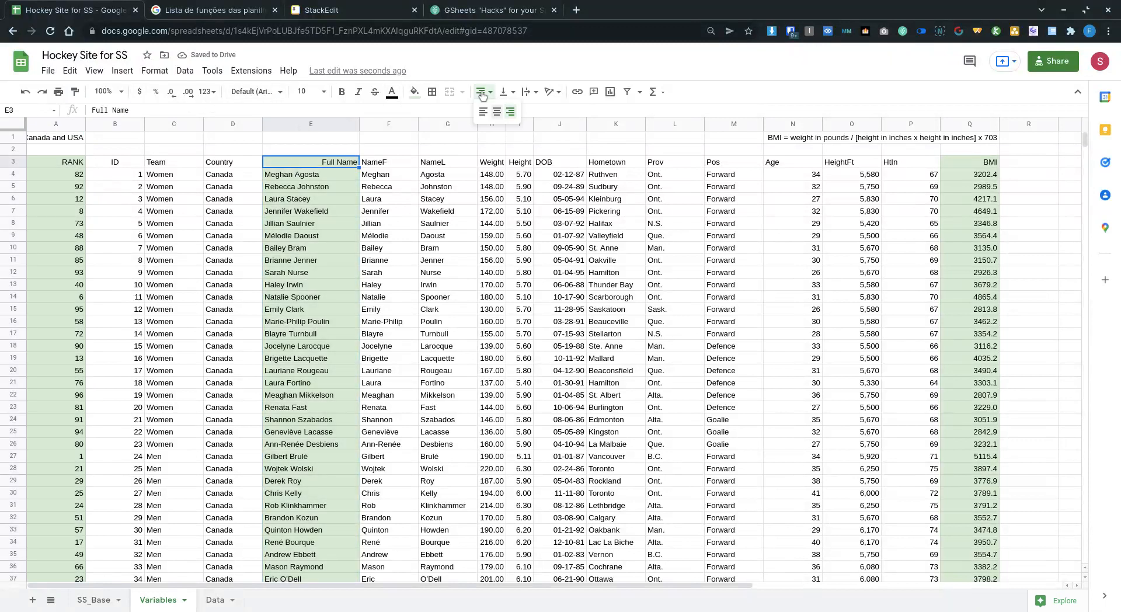
pyautogui.click(481, 116)
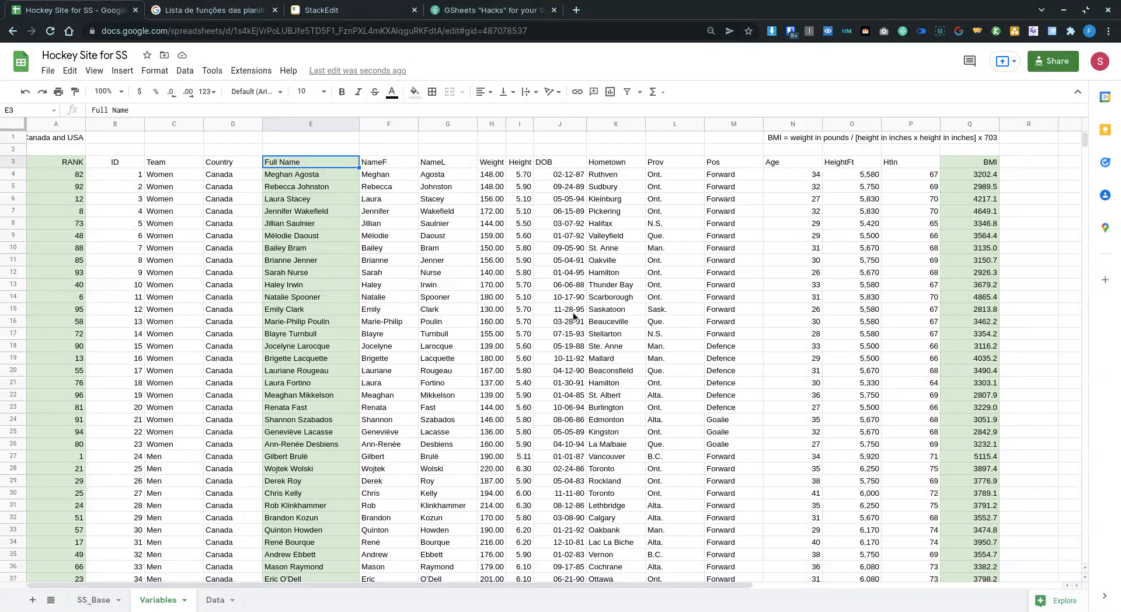
# Examine the rank 7 row and the lookup formula in its Full Name cell on the SS_Base sheet.
pyautogui.click(96, 600)
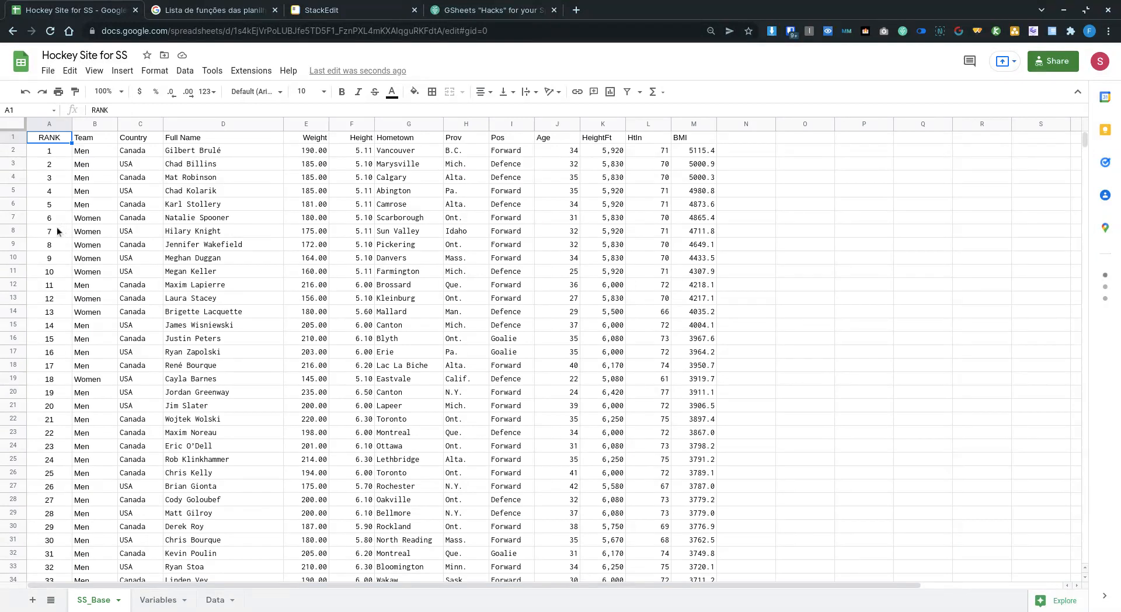
pyautogui.moveTo(59, 227); pyautogui.dragTo(694, 229)
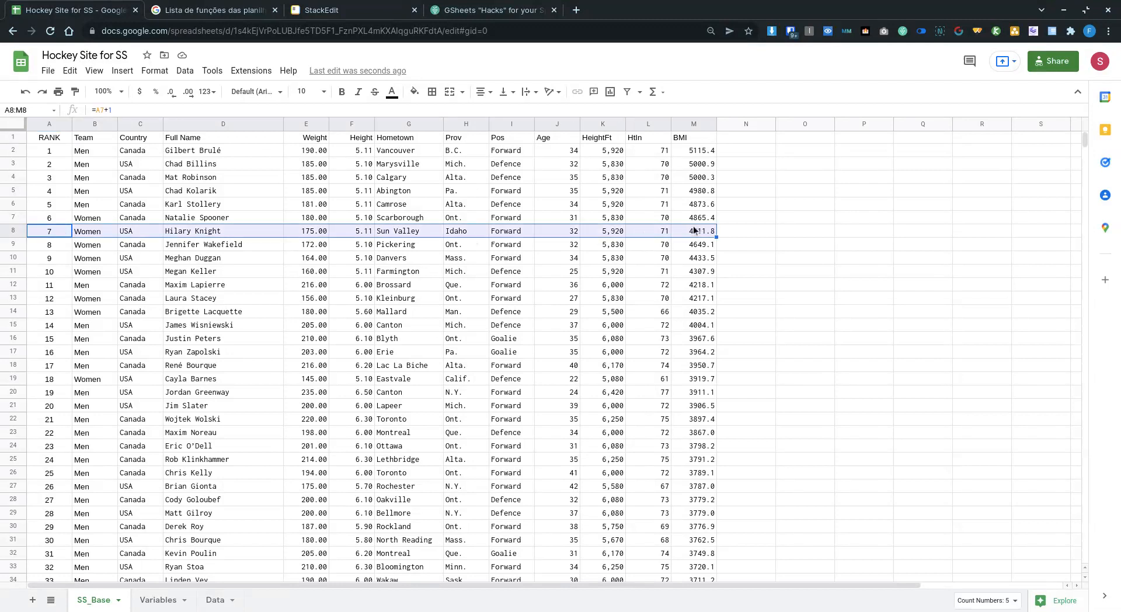
pyautogui.click(186, 235)
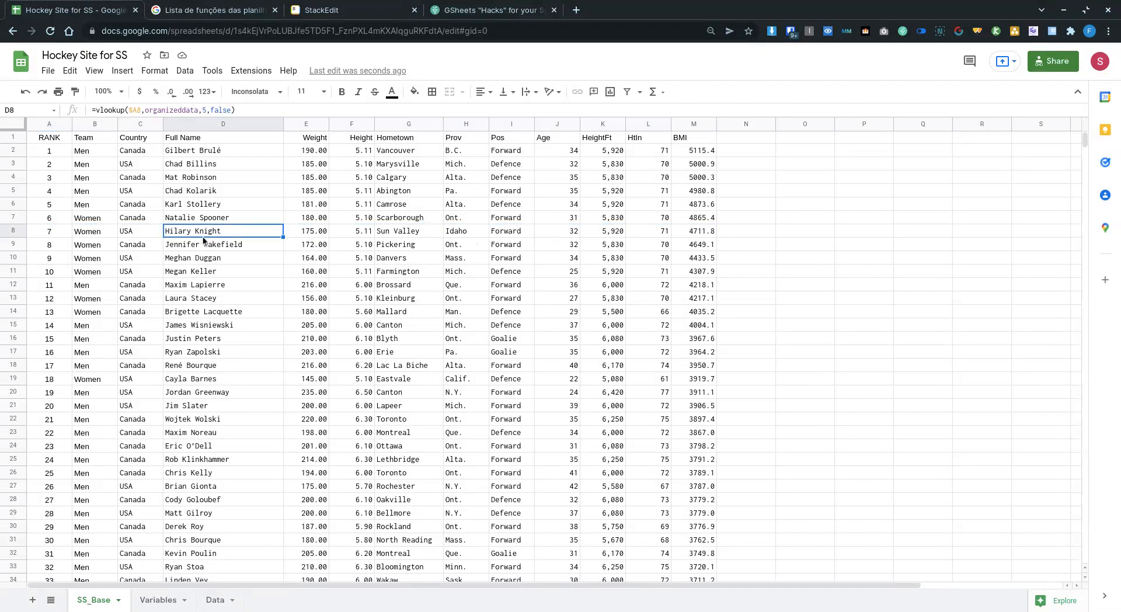
# Add the column heading "HIDE?" in R3 of the Variables sheet, beside the BMI heading.
pyautogui.click(159, 601)
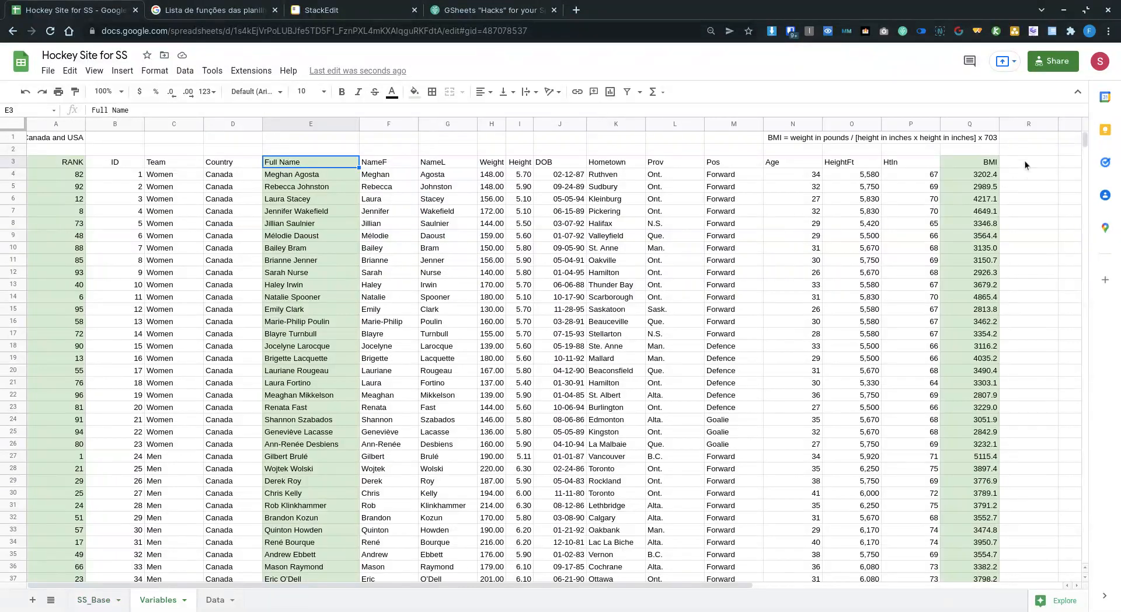
pyautogui.click(1025, 164)
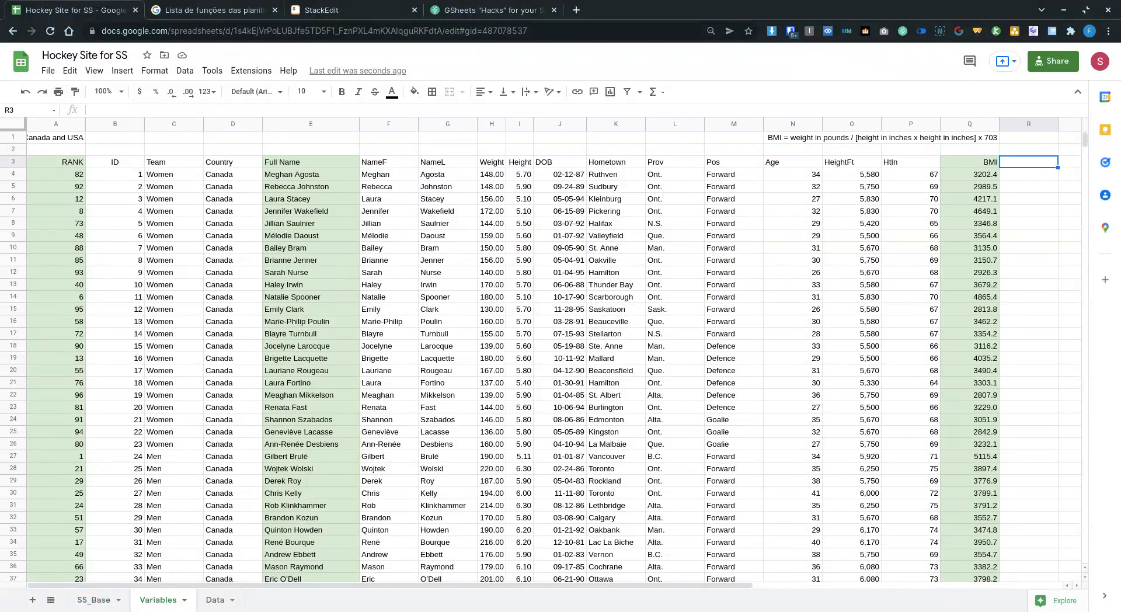
pyautogui.write('HIDE?')
pyautogui.press('Return')
pyautogui.press('Up')
pyautogui.click(1025, 174)
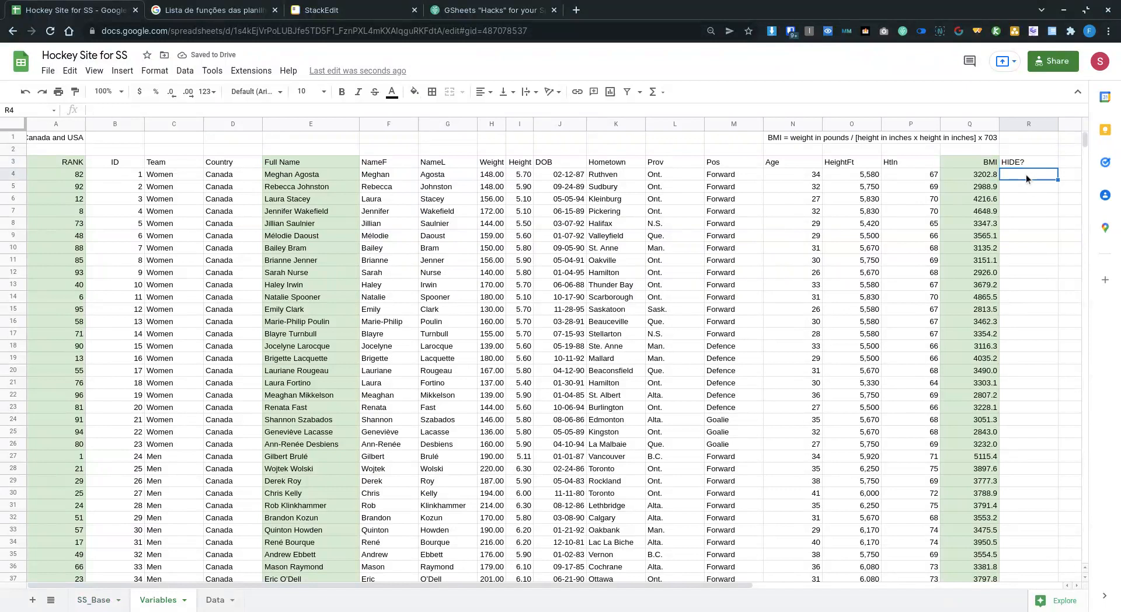
# Examine the BMI formula in Q4.
pyautogui.click(983, 176)
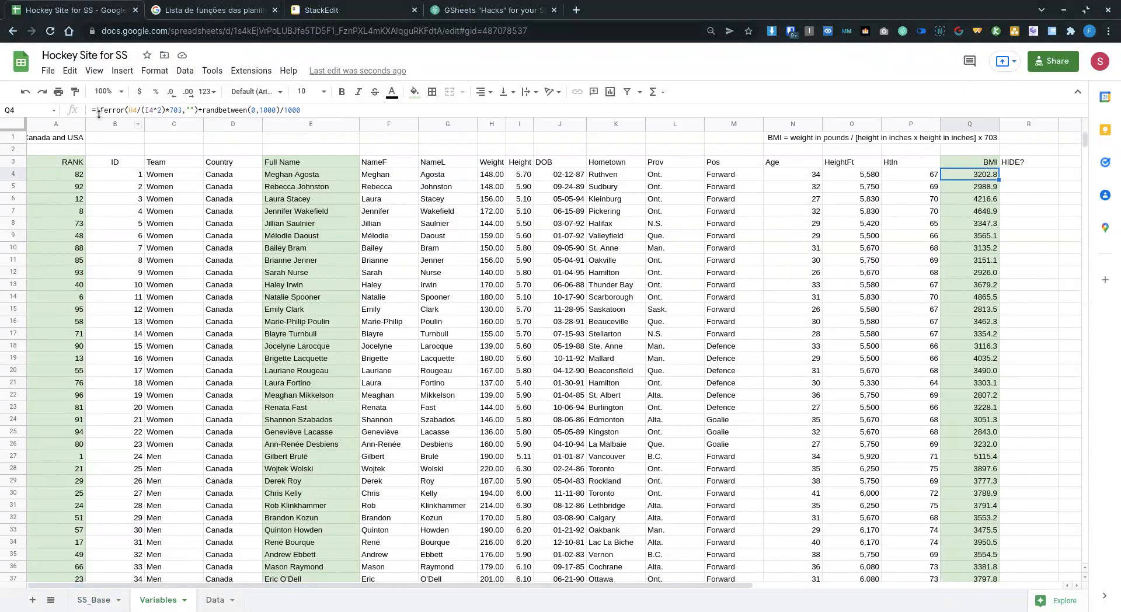
pyautogui.press('F2')
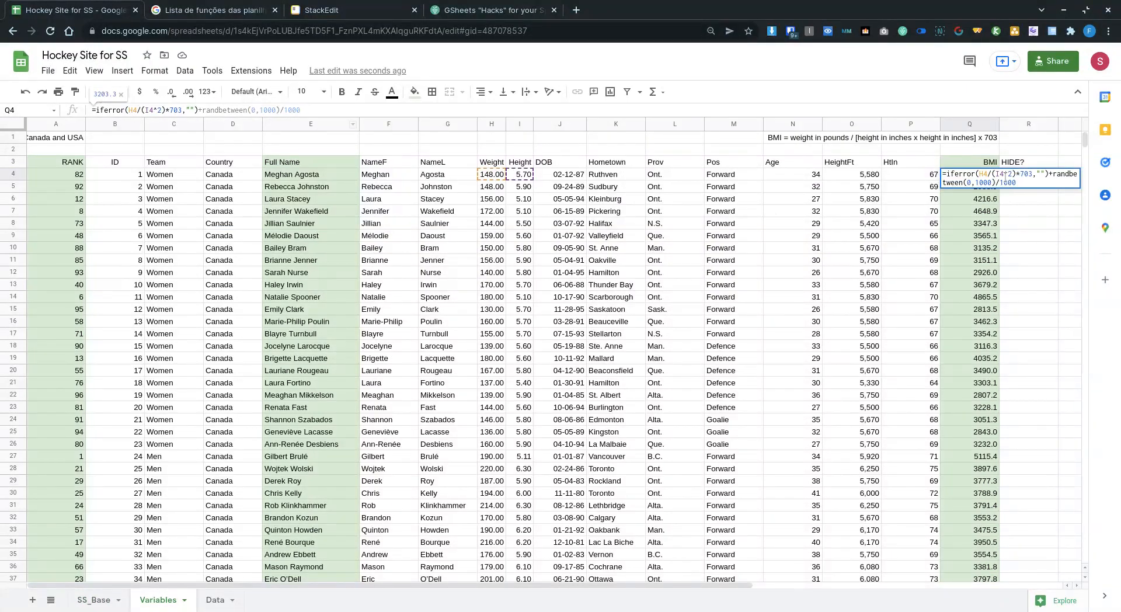
pyautogui.press('Escape')
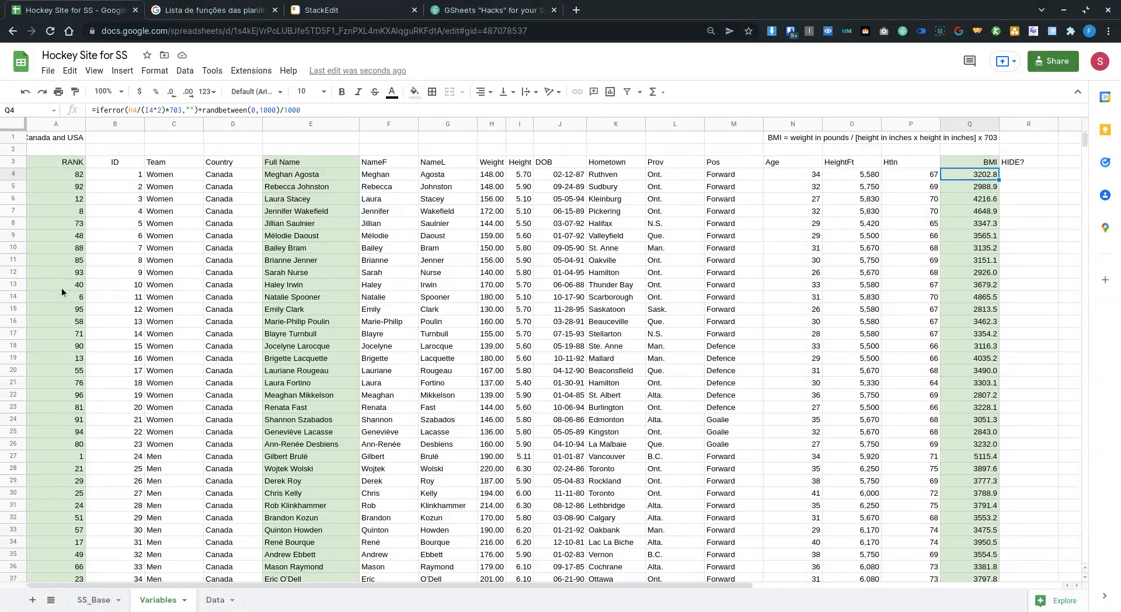
# Center the HIDE? heading in R3.
pyautogui.click(1018, 173)
pyautogui.click(1010, 163)
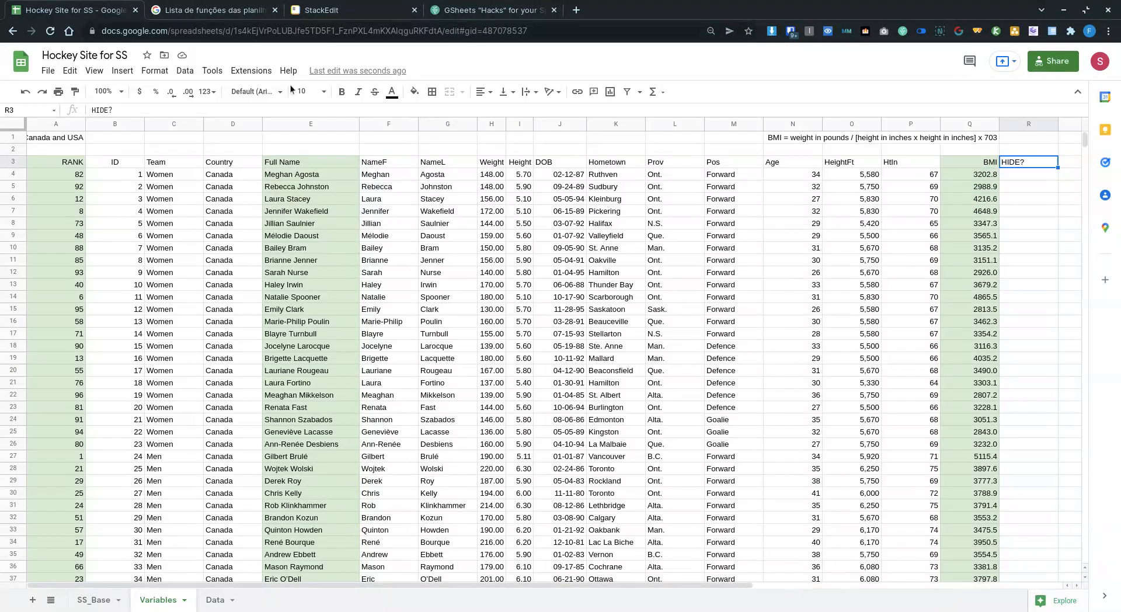
pyautogui.click(482, 95)
pyautogui.click(497, 112)
pyautogui.click(1014, 173)
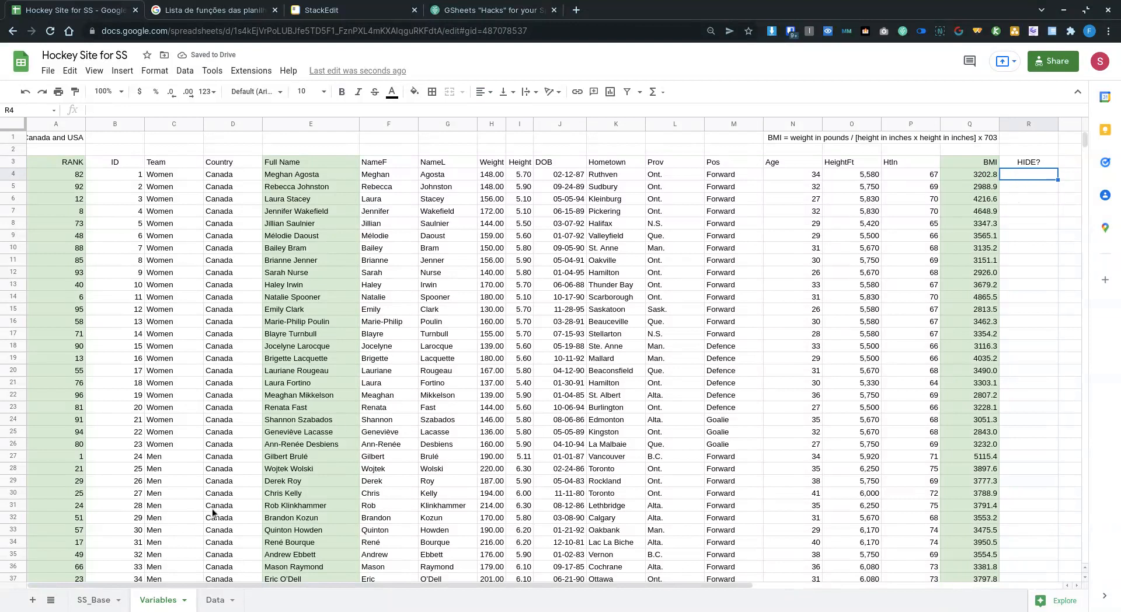
# Check the rank 7 player on SS_Base and find that player's row in the Variables sheet by searching for the first name.
pyautogui.click(100, 600)
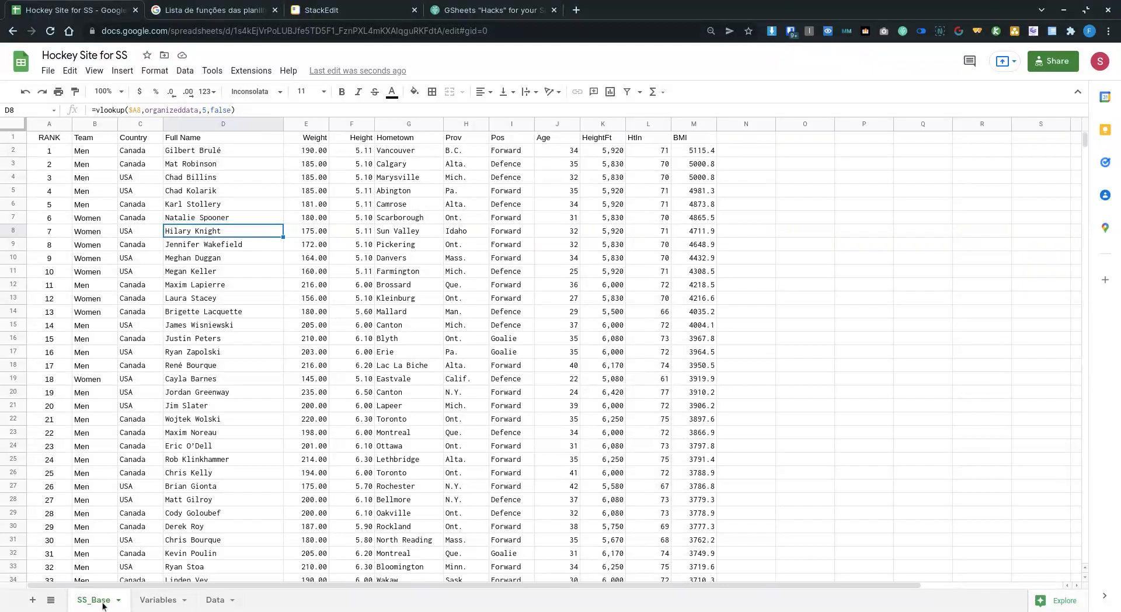
pyautogui.click(158, 599)
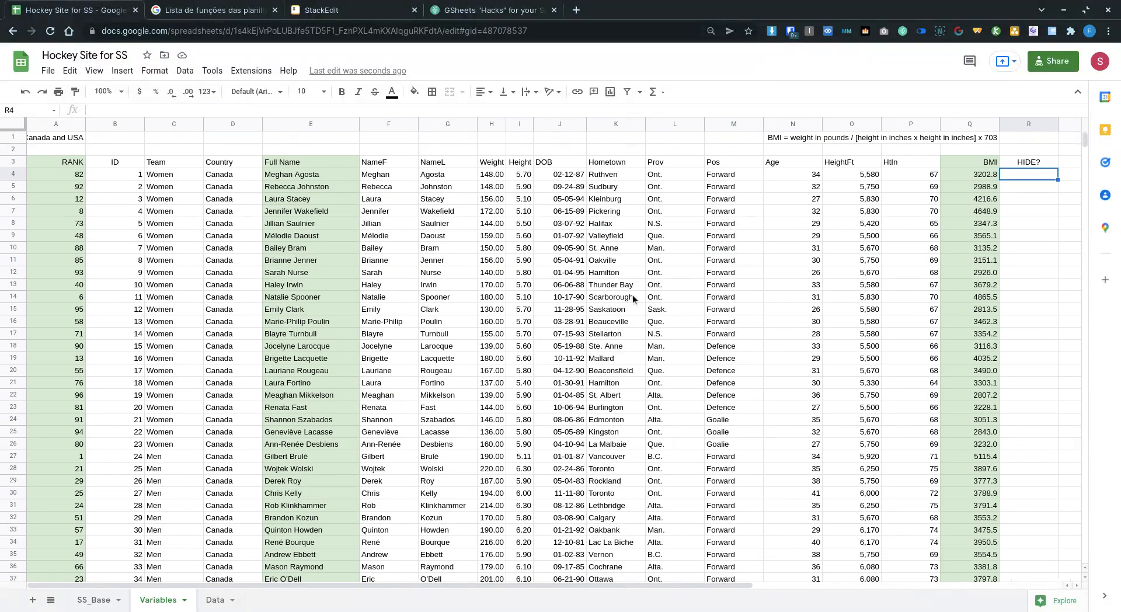
pyautogui.hotkey('ctrl', 'f')
pyautogui.write('hil')
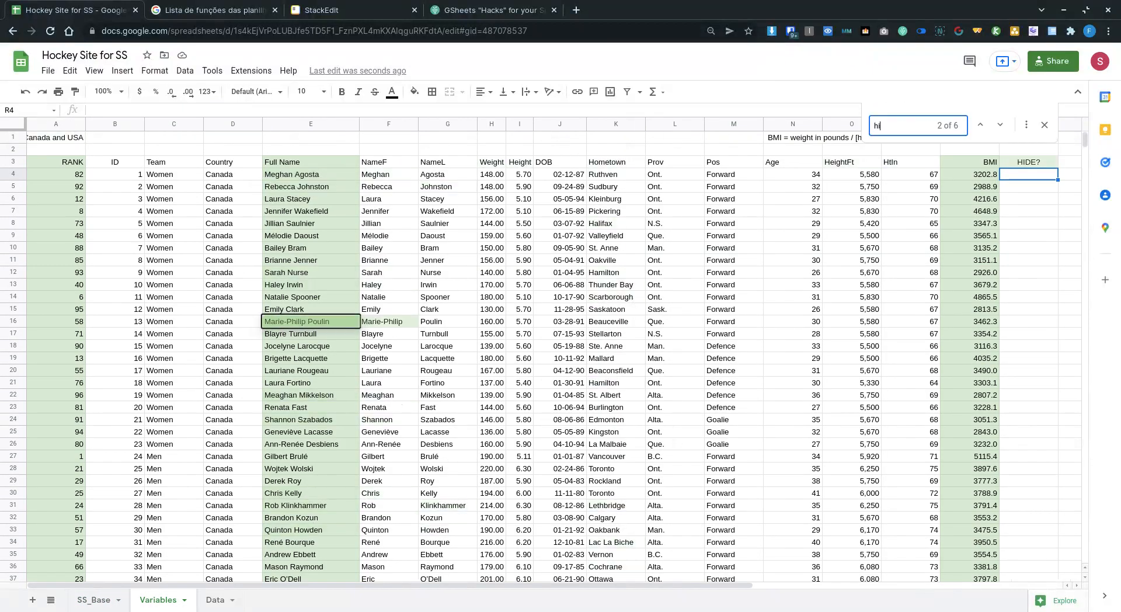
pyautogui.write('a')
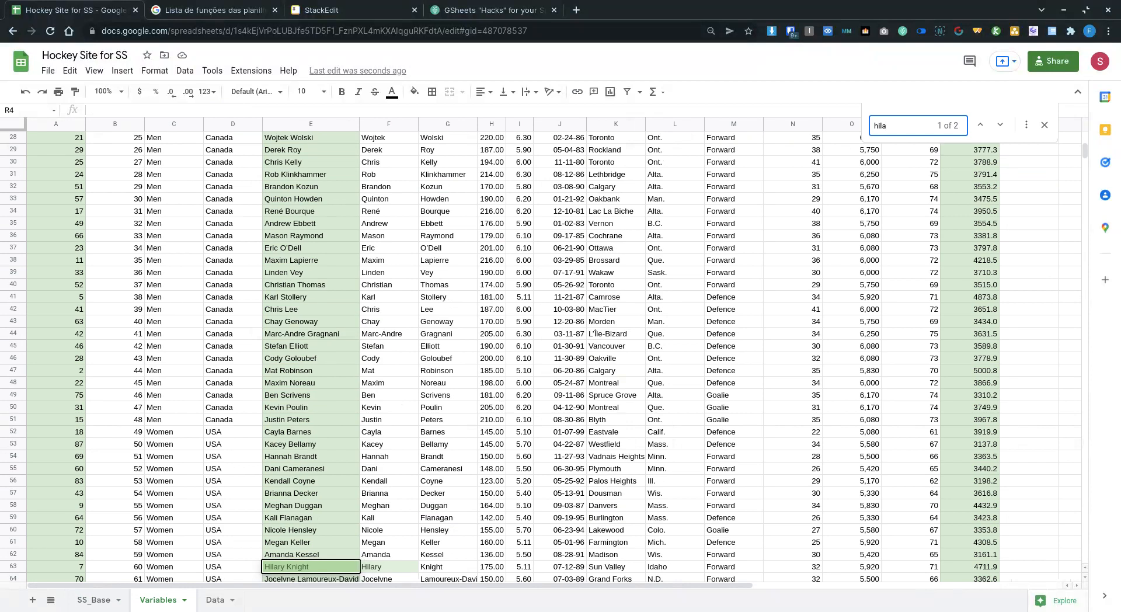
pyautogui.press('Escape')
pyautogui.scroll(-1, 296, 551)
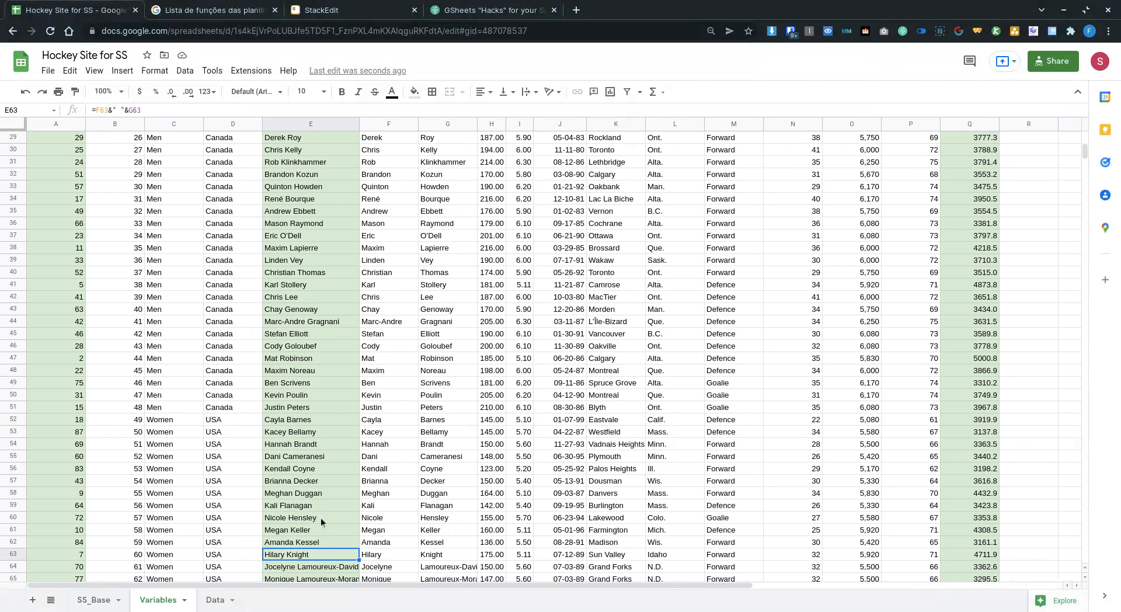
pyautogui.scroll(-1, 310, 534)
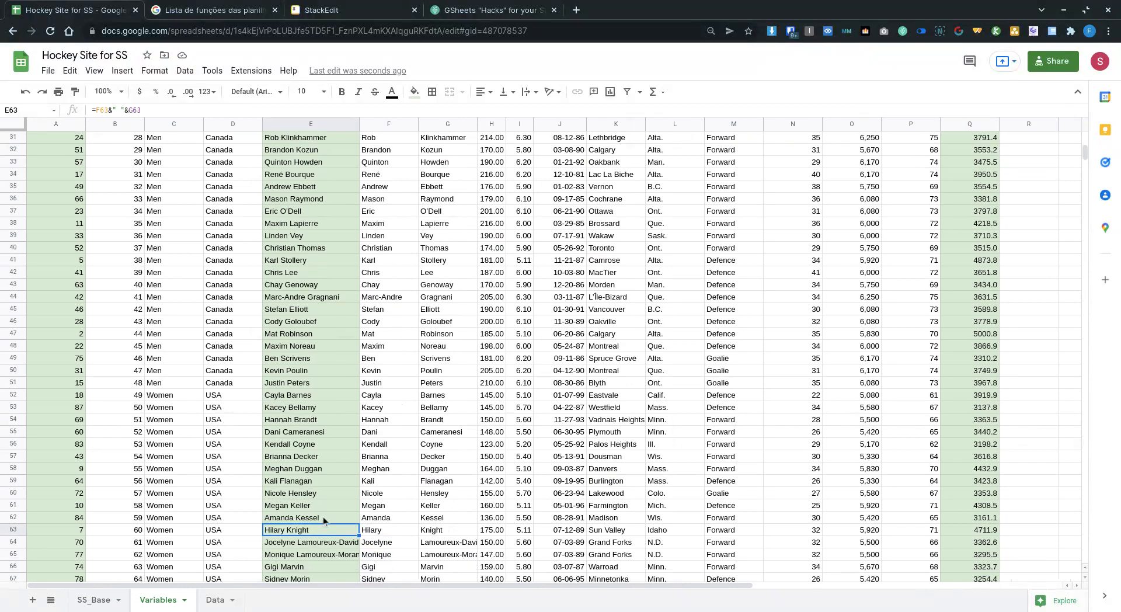
# Enter HIDE in R63 on the rank 7 player's row and center it.
pyautogui.click(1020, 529)
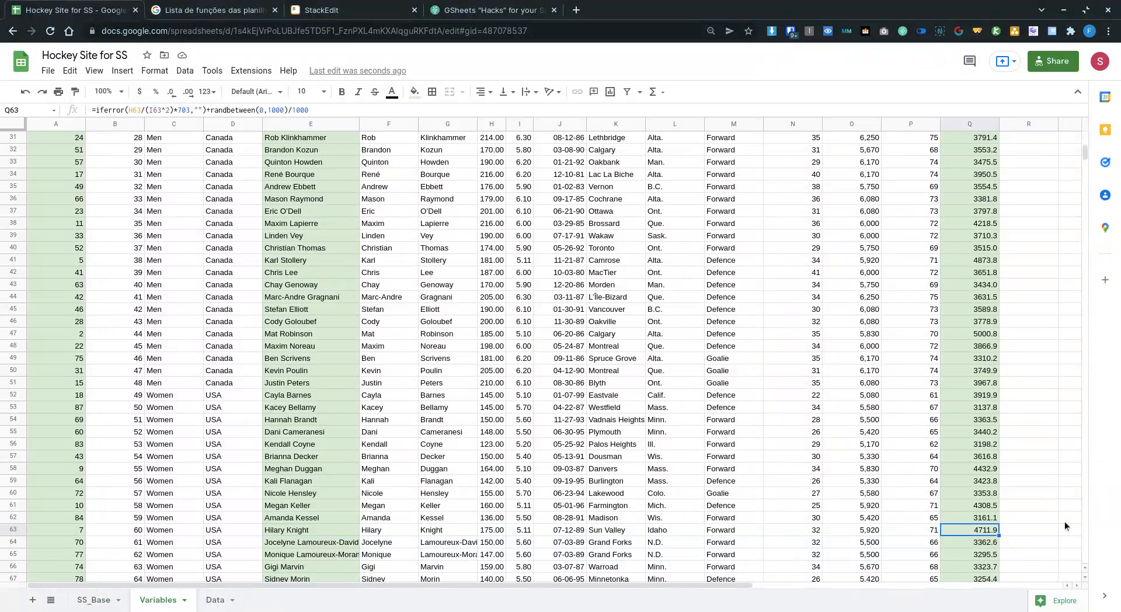
pyautogui.write('HIDE')
pyautogui.press('Return')
pyautogui.press('Up')
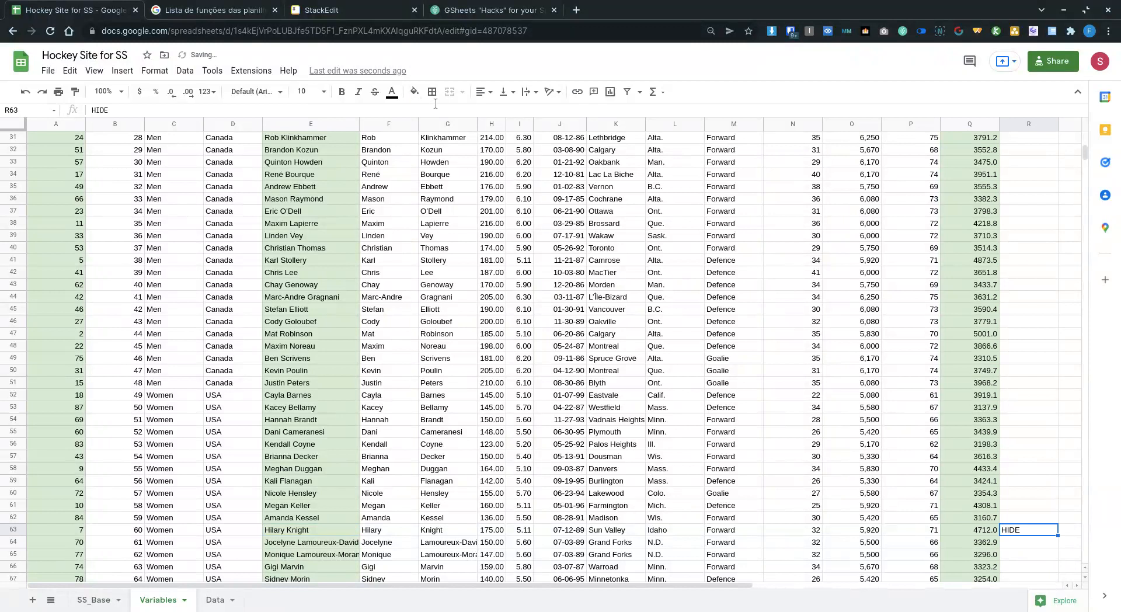
pyautogui.click(484, 92)
pyautogui.click(495, 114)
# Insert an IF( that references R63 at the start of the BMI formula in Q63.
pyautogui.click(963, 529)
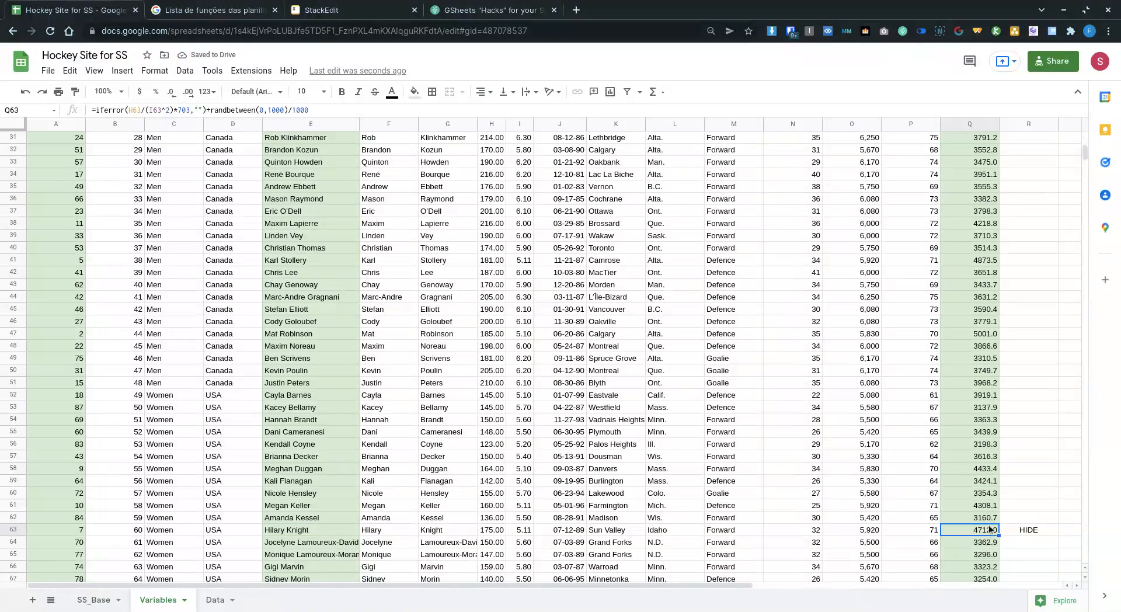
pyautogui.click(95, 111)
pyautogui.write('IF(')
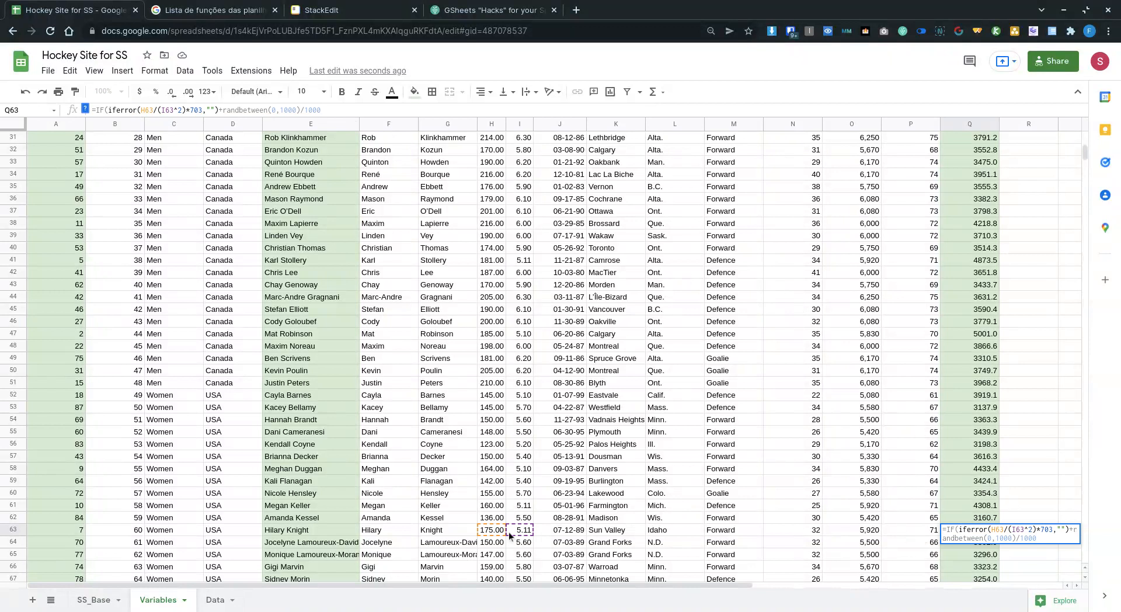
pyautogui.click(913, 527)
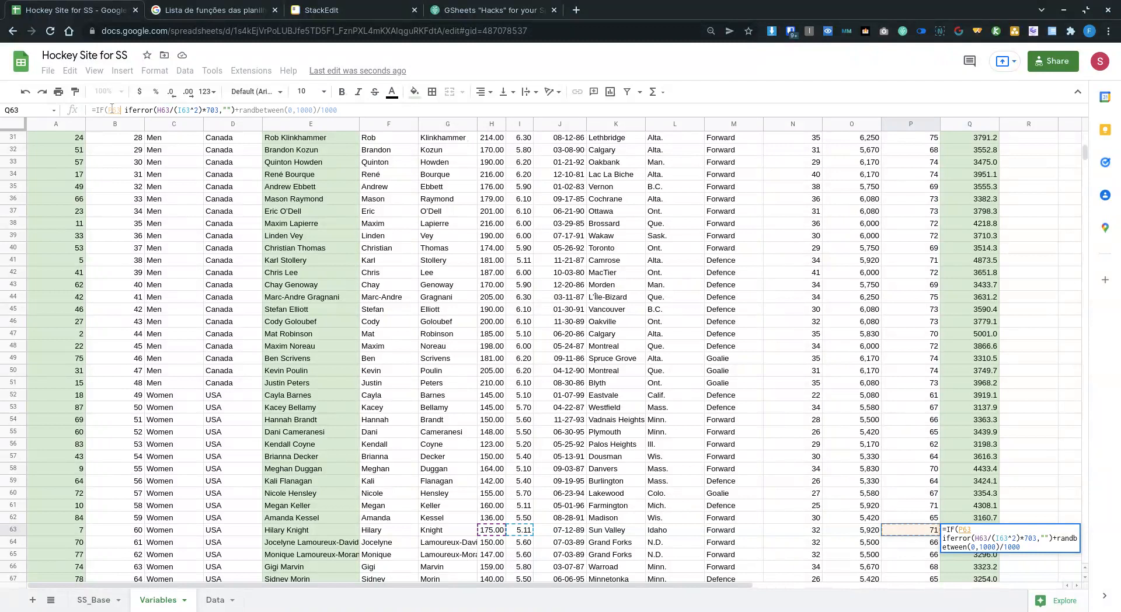
pyautogui.press('Left')
pyautogui.press('Left')
pyautogui.press('BackSpace')
pyautogui.write('r')
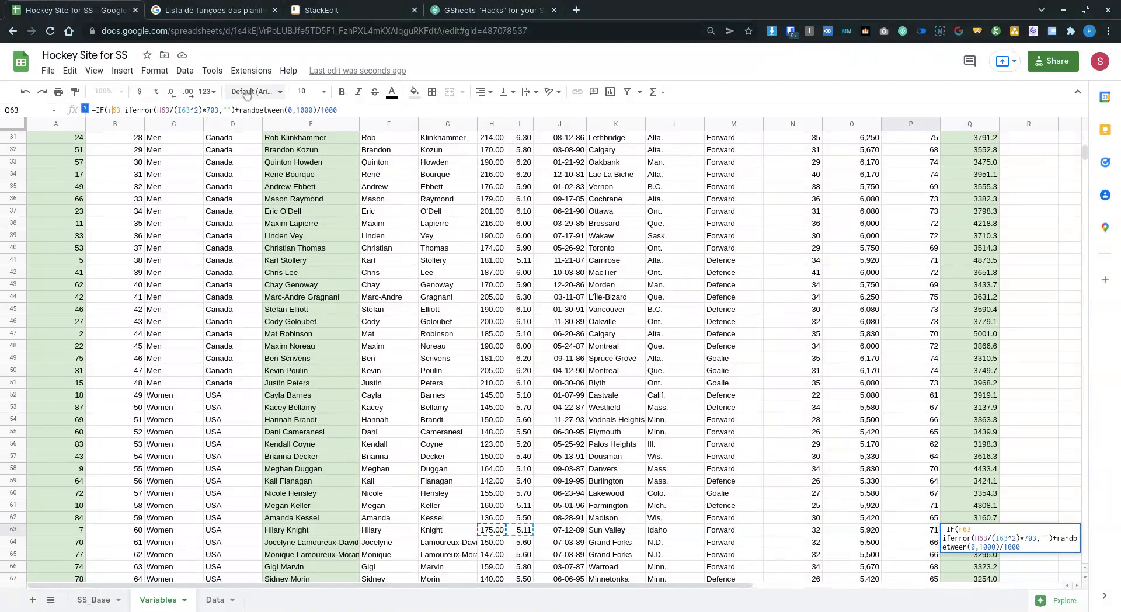
# Extend the IF in Q63 so its condition tests whether R63 equals "HIDE", followed by a semicolon.
pyautogui.press('Right')
pyautogui.press('Right')
pyautogui.write('="h')
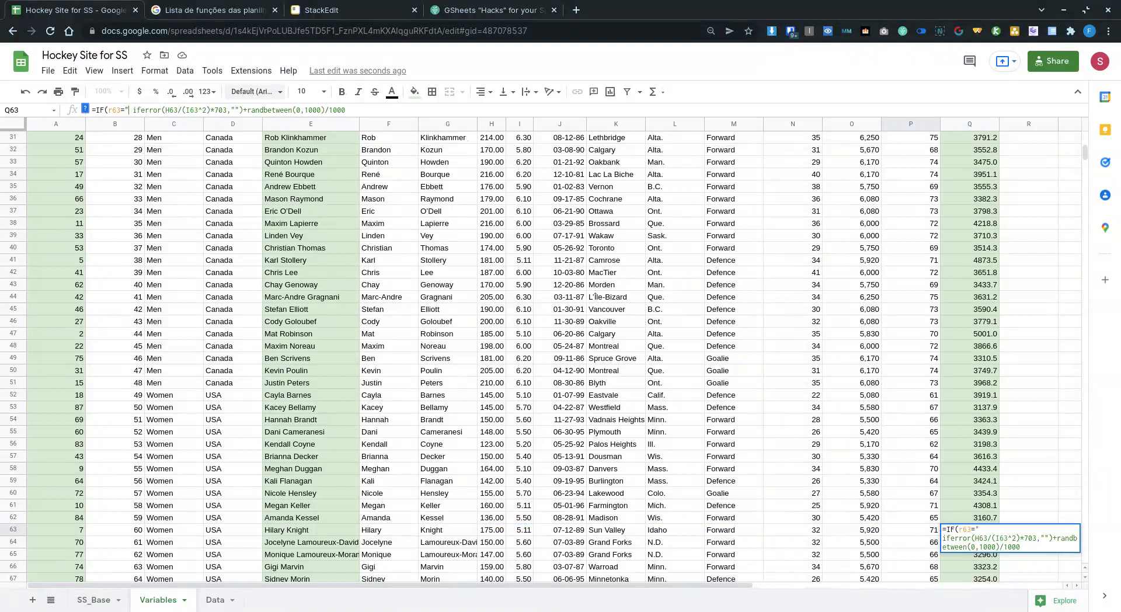
pyautogui.write('ide')
pyautogui.press('BackSpace')
pyautogui.press('BackSpace')
pyautogui.press('BackSpace')
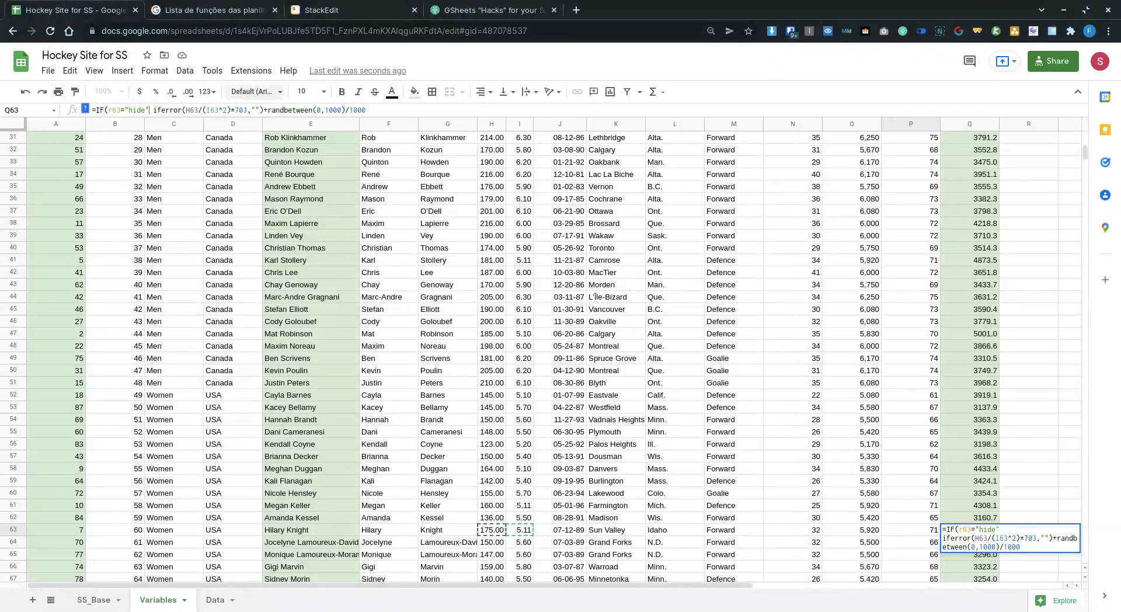
pyautogui.press('BackSpace')
pyautogui.write('HIDE";')
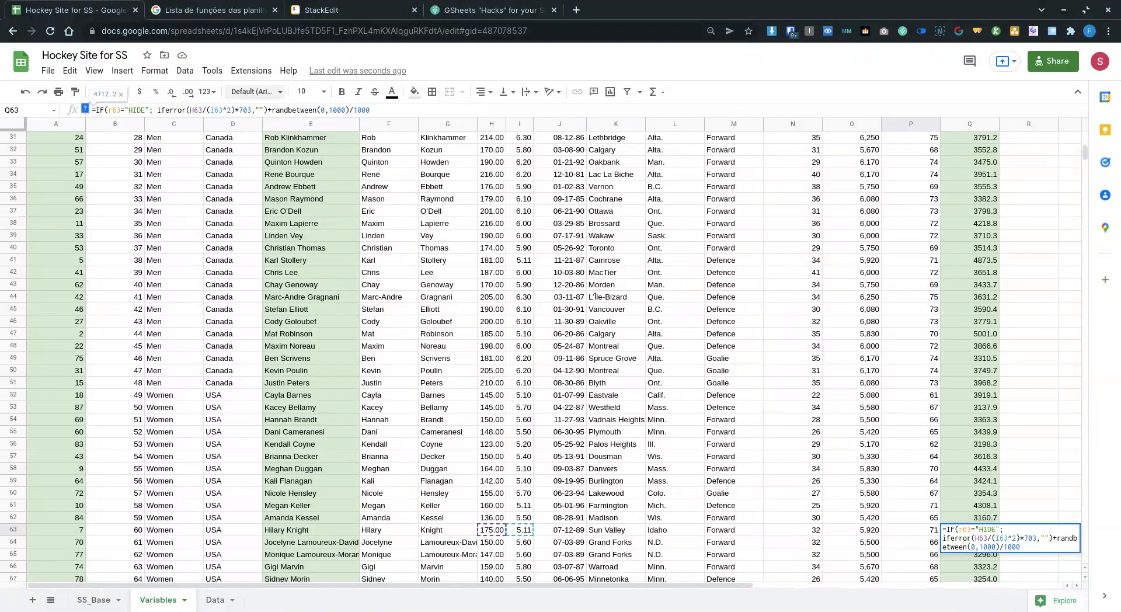
# Make the IF in Q63 return "" when true and the existing BMI calculation otherwise, closing the parenthesis.
pyautogui.write('""')
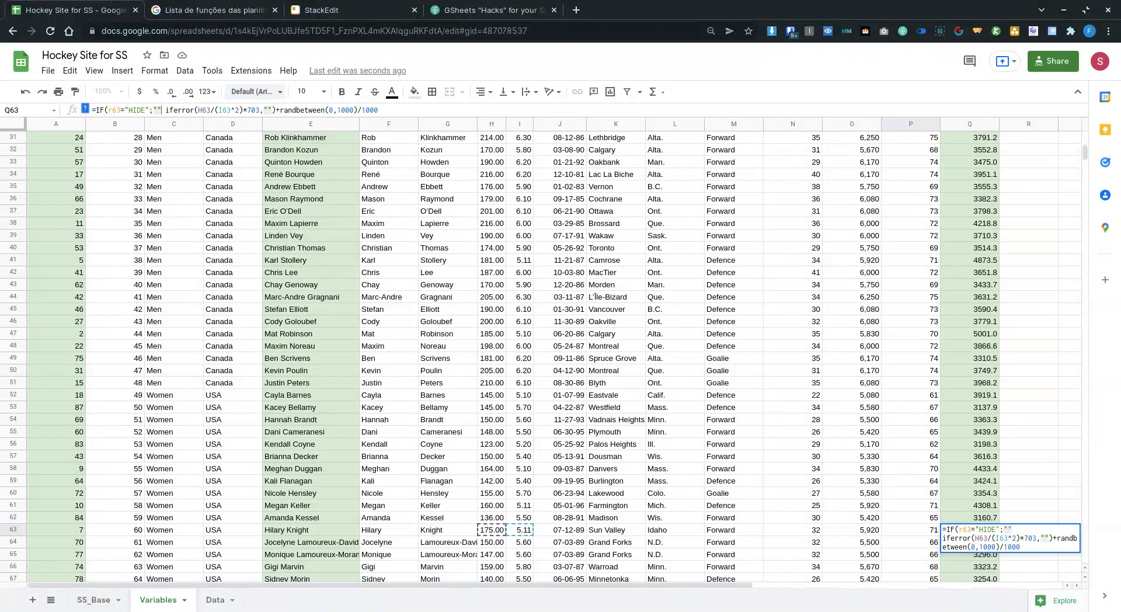
pyautogui.write(';')
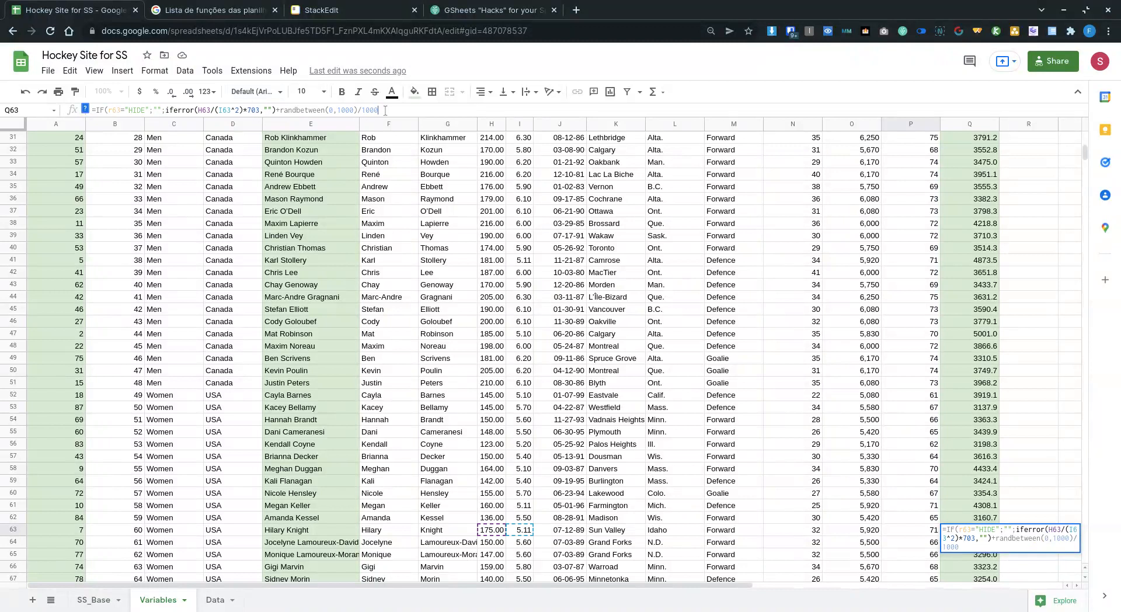
pyautogui.write(')')
pyautogui.press('Return')
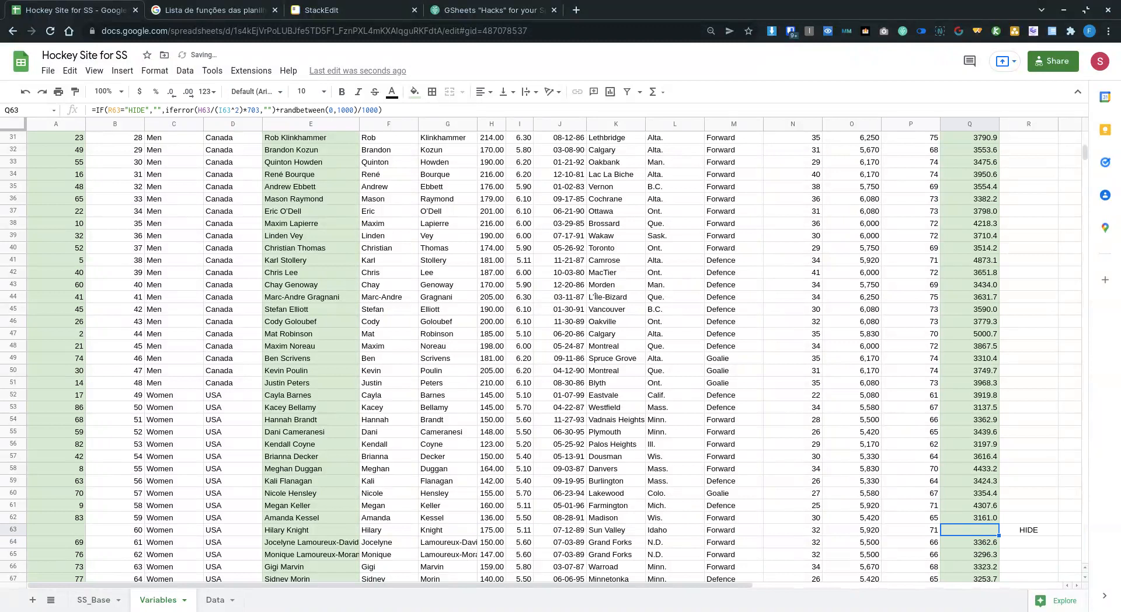
# Examine row 63's HIDE mark, BMI formula and source values across the row.
pyautogui.click(1029, 529)
pyautogui.click(970, 530)
pyautogui.press('Left')
pyautogui.press('Left')
pyautogui.press('Left')
pyautogui.press('Left')
pyautogui.press('Left')
pyautogui.press('Left')
pyautogui.press('Left')
pyautogui.press('Left')
pyautogui.press('Left')
pyautogui.press('Left')
pyautogui.press('Left')
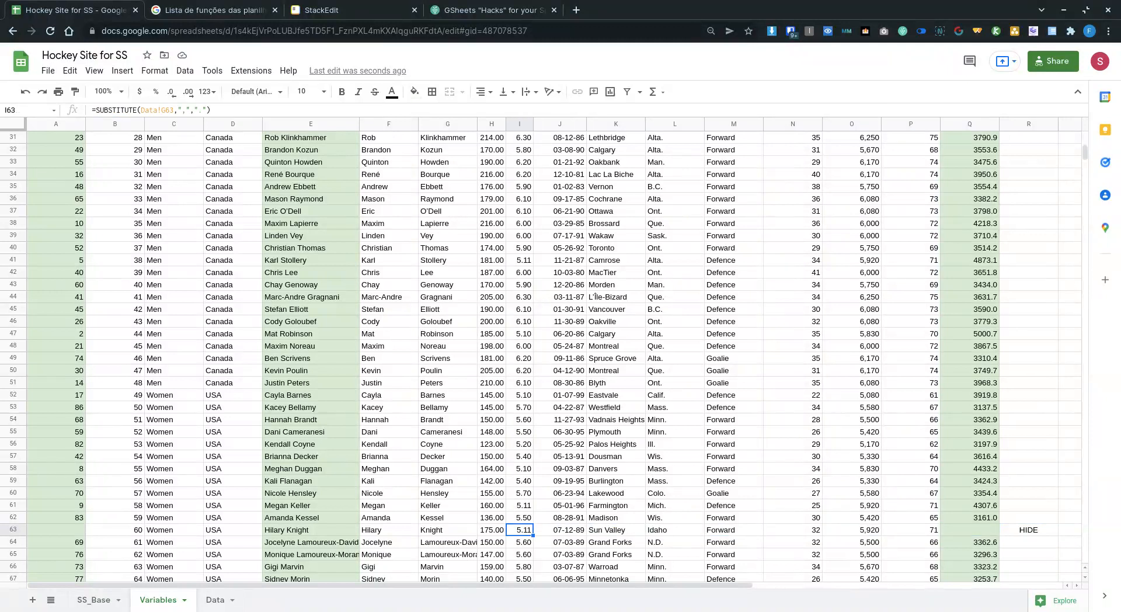
pyautogui.press('Right')
pyautogui.press('Right')
pyautogui.press('Right')
pyautogui.press('Right')
pyautogui.press('Right')
pyautogui.press('Right')
pyautogui.press('Right')
pyautogui.press('Right')
pyautogui.press('Right')
pyautogui.press('Right')
pyautogui.press('Right')
pyautogui.press('Right')
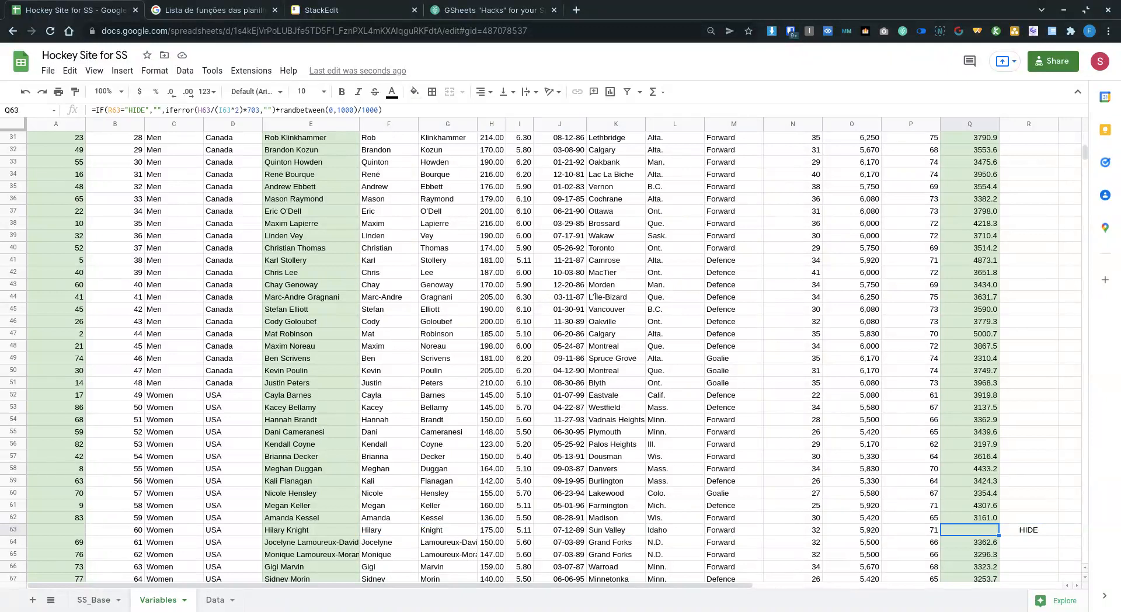
# Try to fill the cells under the HIDE? heading with HIDE down to row 142.
pyautogui.hotkey('ctrl', 'Up')
pyautogui.press('Down')
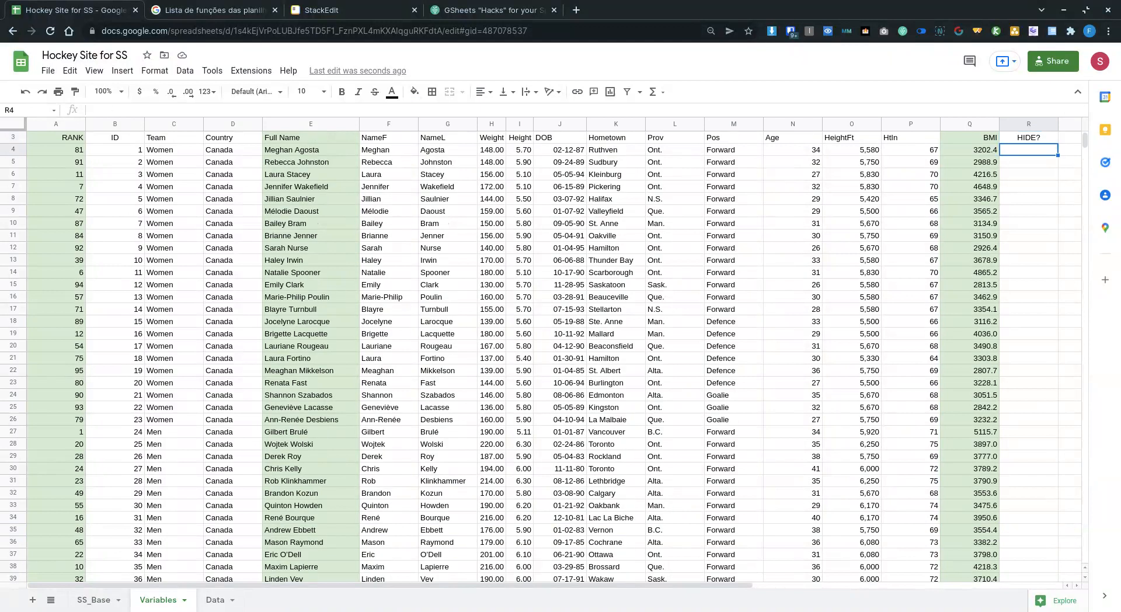
pyautogui.hotkey('ctrl', 'shift', 'Down')
pyautogui.hotkey('ctrl', 'shift', 'Down')
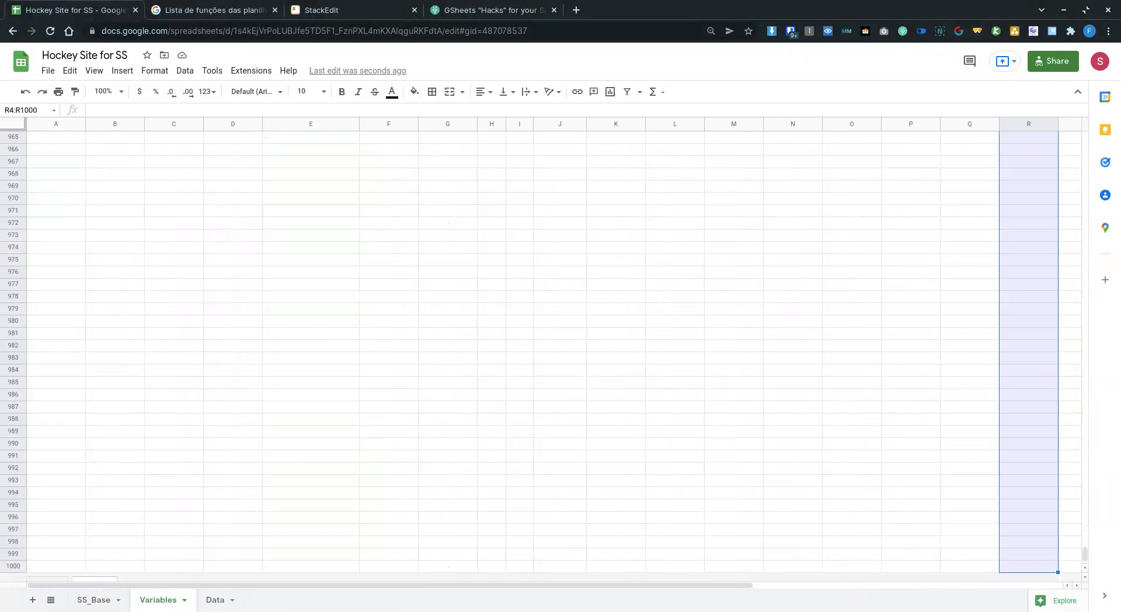
pyautogui.hotkey('ctrl', 'shift', 'Up')
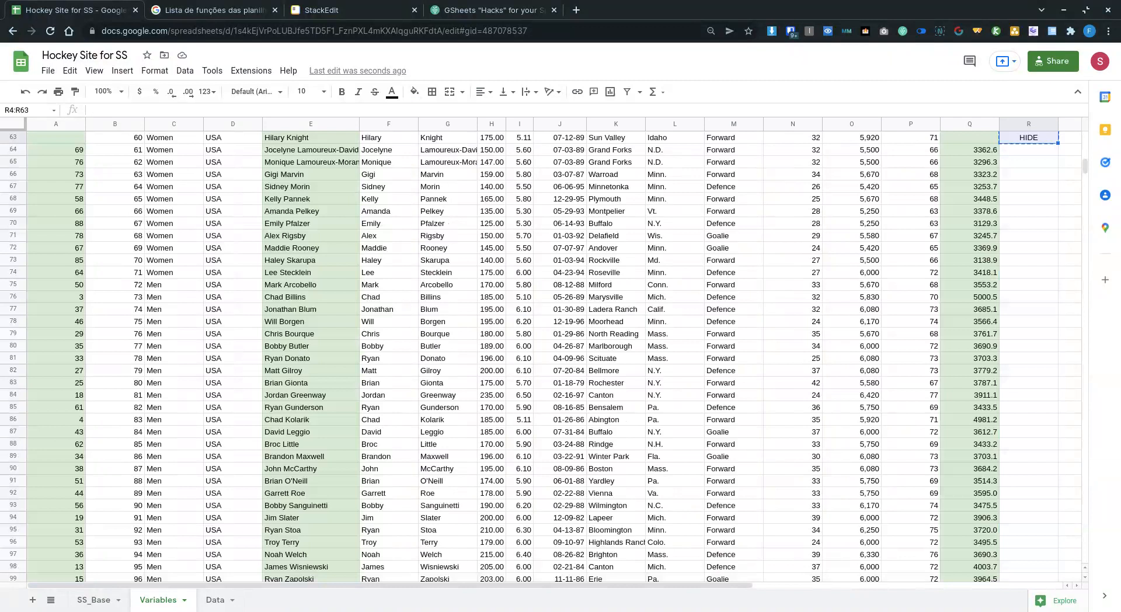
pyautogui.press('Left')
pyautogui.hotkey('ctrl', 'Down')
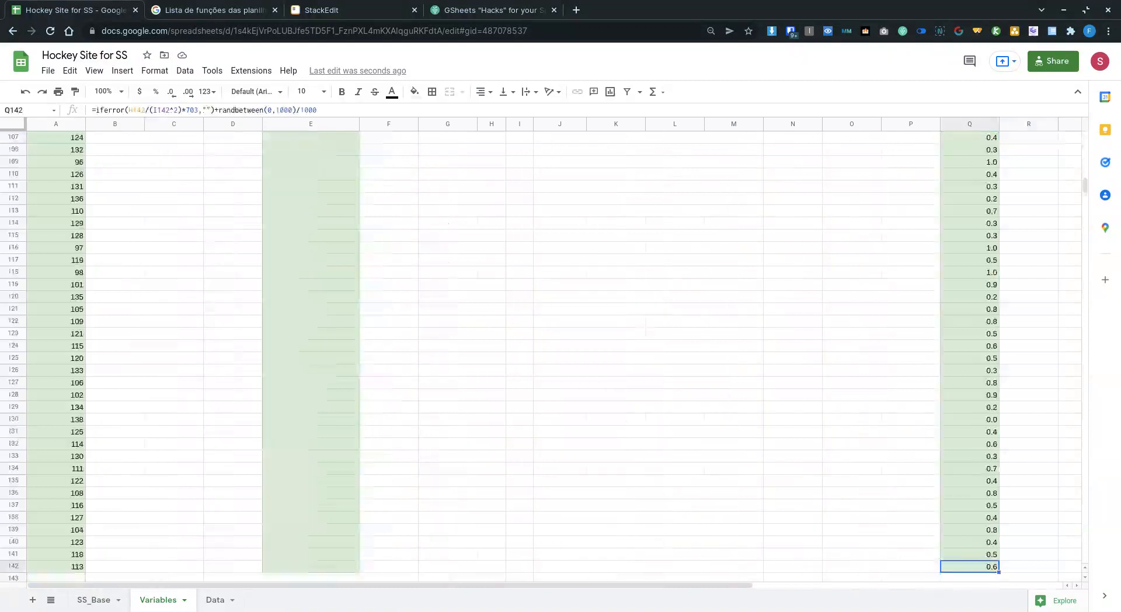
pyautogui.press('Right')
pyautogui.hotkey('ctrl', 'shift', 'Up')
pyautogui.hotkey('shift', 'Down')
pyautogui.write('HIDE')
pyautogui.hotkey('ctrl', 'Return')
pyautogui.hotkey('ctrl', 'shift', 'Down')
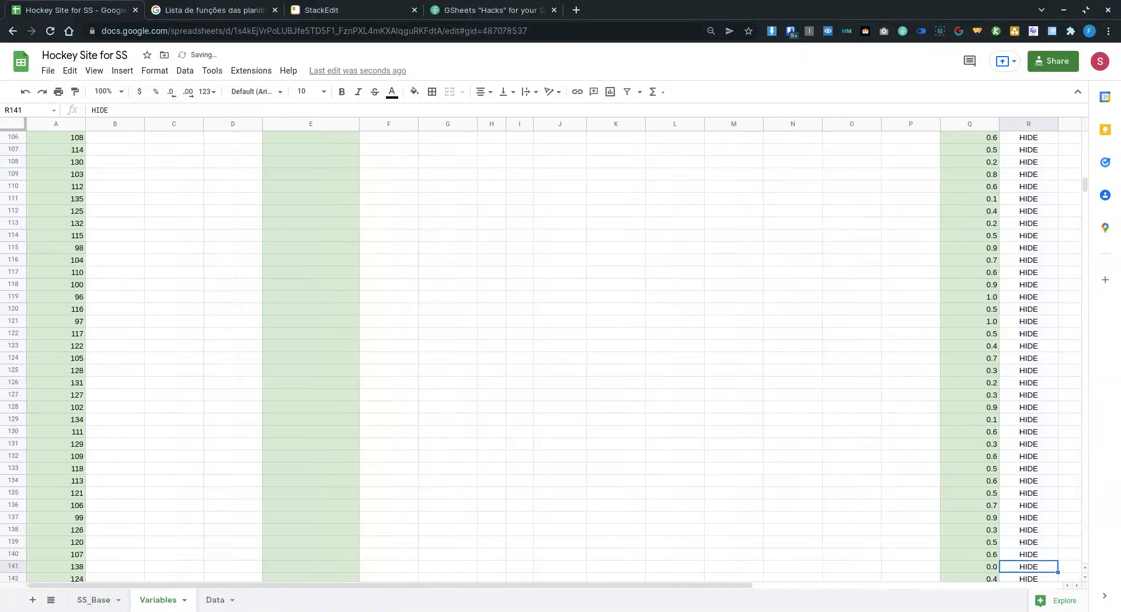
# Remove the HIDE entries just filled down column R from R4.
pyautogui.hotkey('ctrl', 'Up')
pyautogui.press('Down')
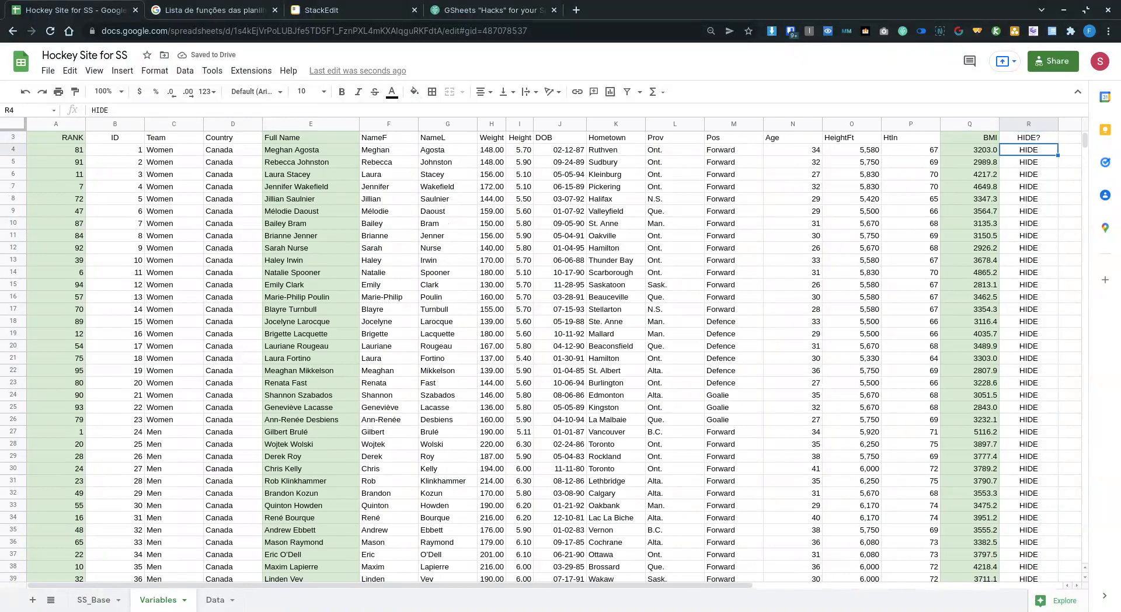
pyautogui.hotkey('ctrl', 'shift', 'Down')
pyautogui.press('Delete')
pyautogui.press('Up')
pyautogui.press('Down')
# Copy the IF-based BMI formula from Q63 and paste it over the whole BMI column, Q4:Q142.
pyautogui.press('Left')
pyautogui.hotkey('ctrl', 'Up')
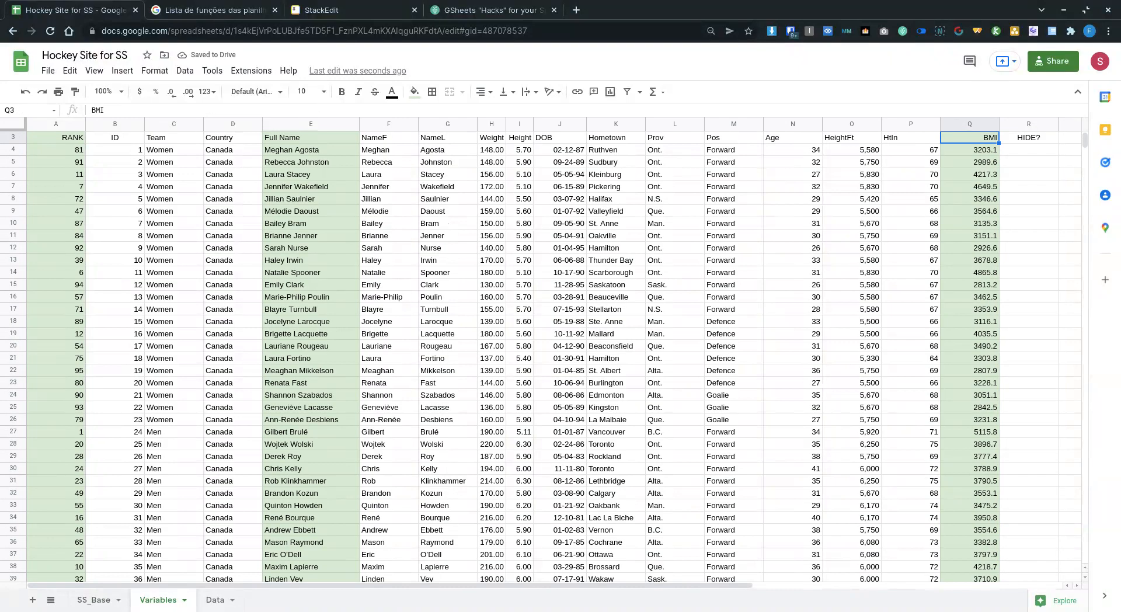
pyautogui.press('Right')
pyautogui.hotkey('ctrl', 'Down')
pyautogui.press('Left')
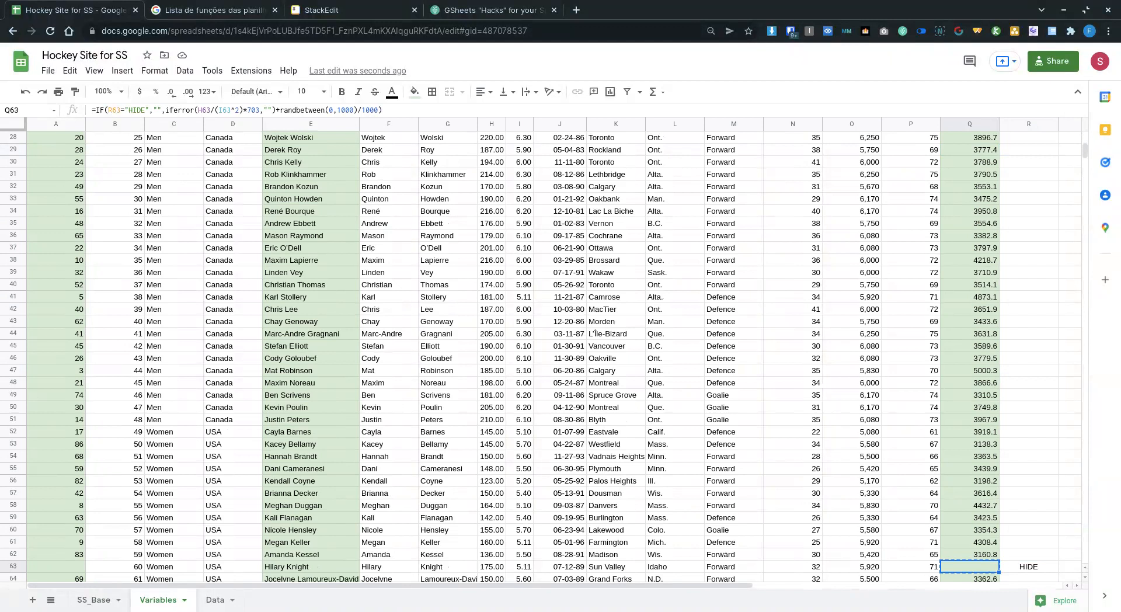
pyautogui.hotkey('ctrl', 'Up')
pyautogui.hotkey('ctrl', 'shift', 'Down')
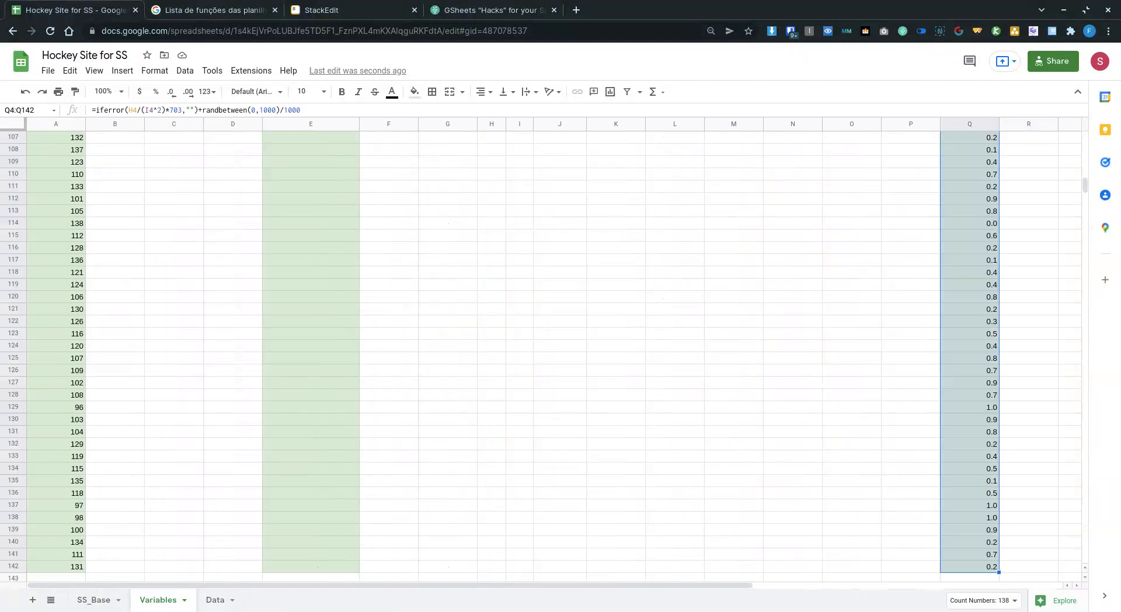
pyautogui.hotkey('ctrl', 'v')
# Check the HIDE mark in R63 and the pasted BMI formula in Q61.
pyautogui.hotkey('ctrl', 'Up')
pyautogui.press('Right')
pyautogui.press('Down')
pyautogui.hotkey('ctrl', 'Down')
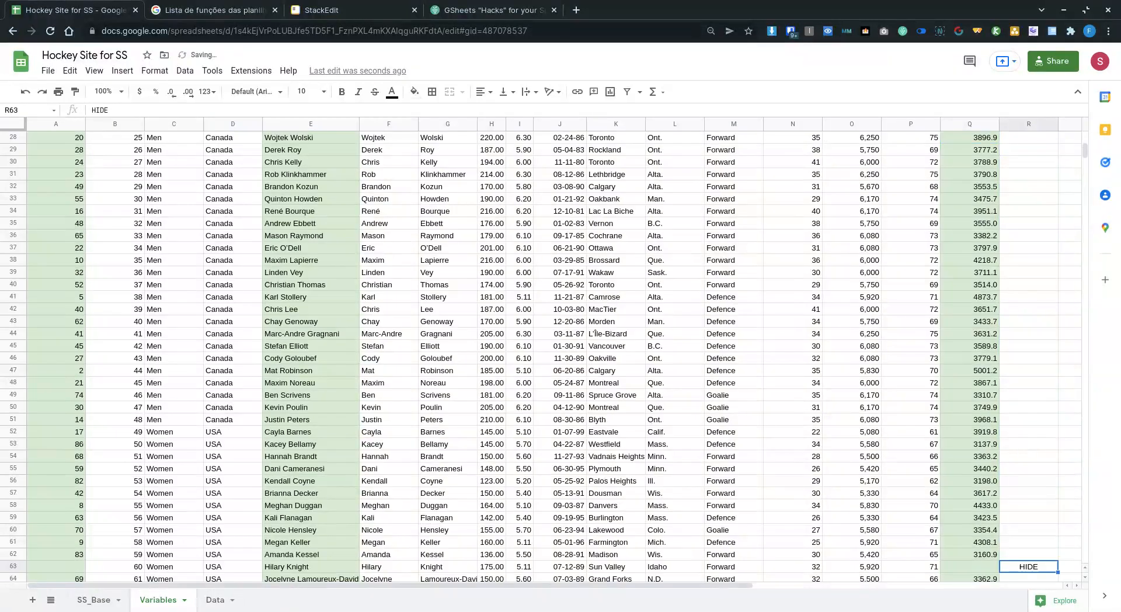
pyautogui.press('Up')
pyautogui.press('Up')
pyautogui.press('Up')
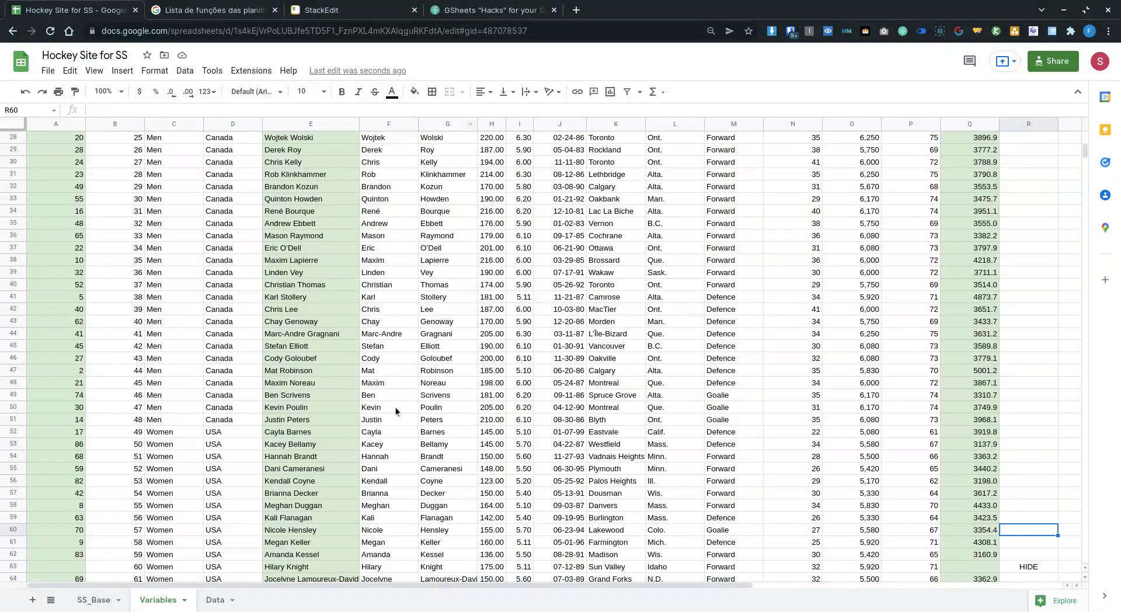
pyautogui.scroll(-1, 965, 530)
pyautogui.click(971, 530)
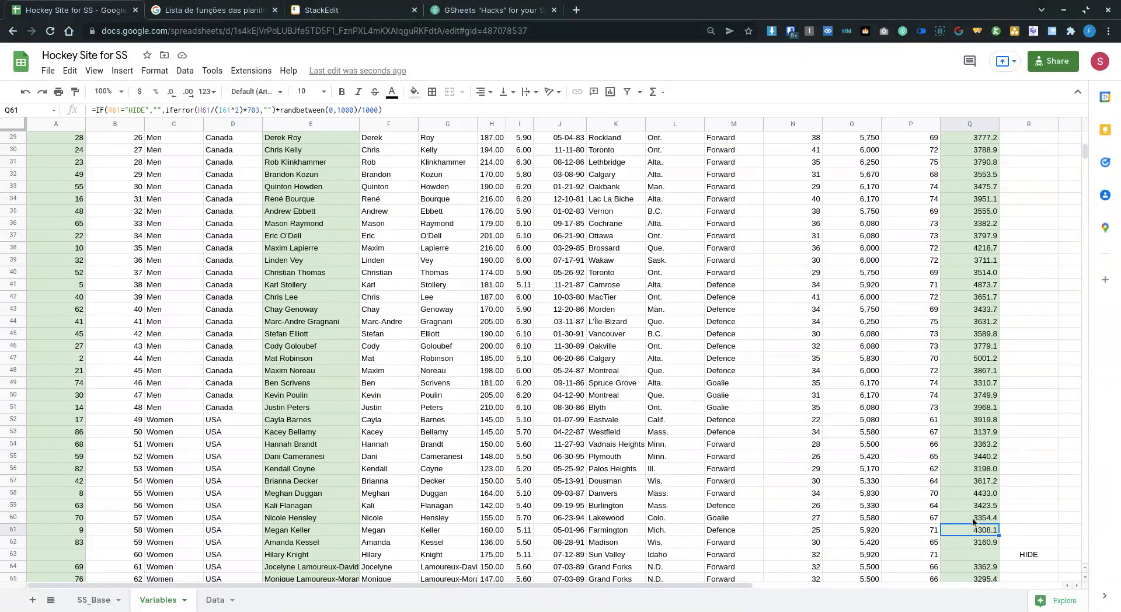
# Shade the HIDE? column light yellow from the R3 heading down to R142.
pyautogui.hotkey('ctrl', 'Down')
pyautogui.press('Right')
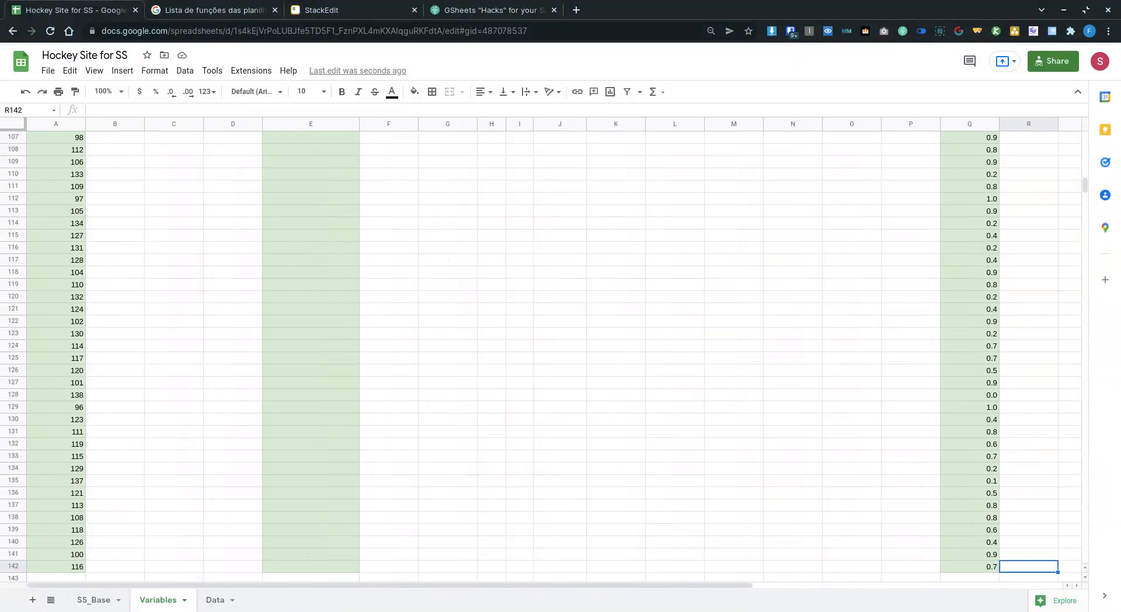
pyautogui.hotkey('ctrl', 'shift', 'Up')
pyautogui.hotkey('shift', 'Down')
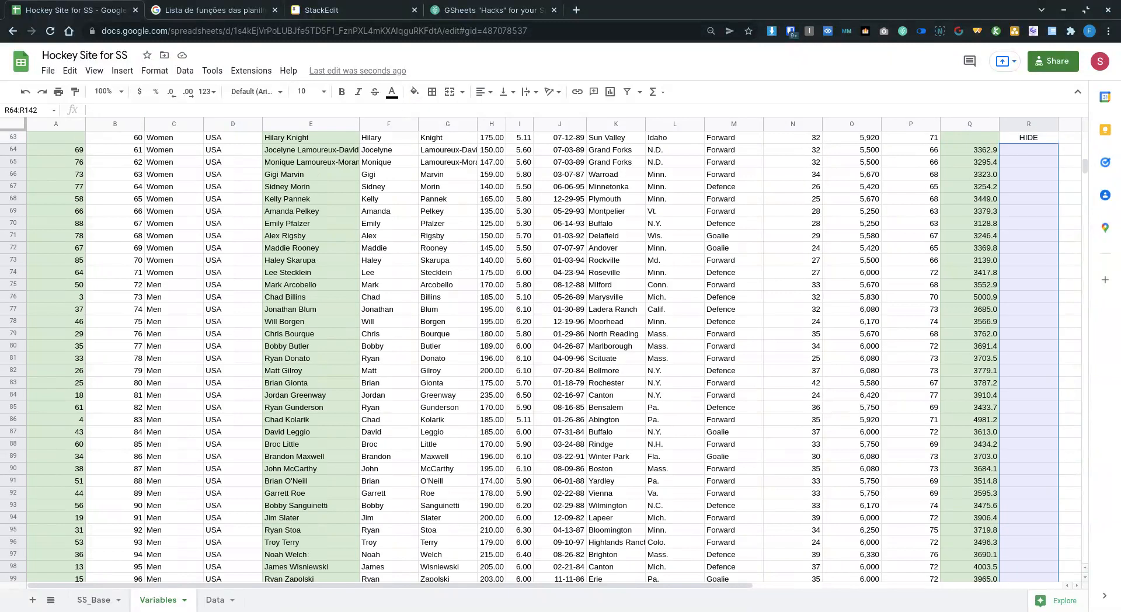
pyautogui.click(414, 92)
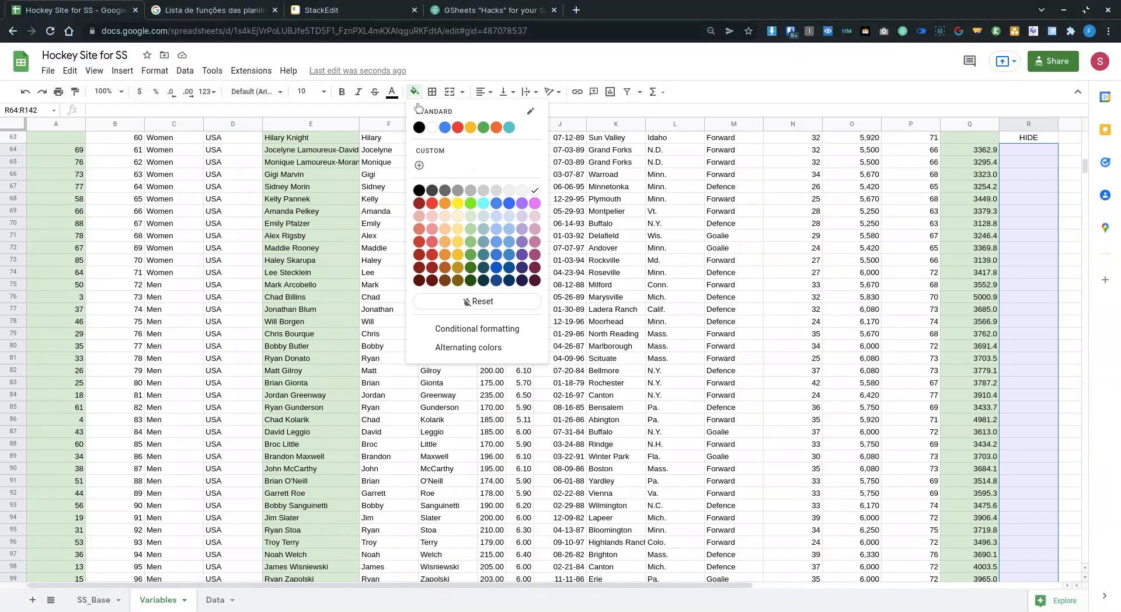
pyautogui.click(458, 230)
pyautogui.scroll(2, 1038, 176)
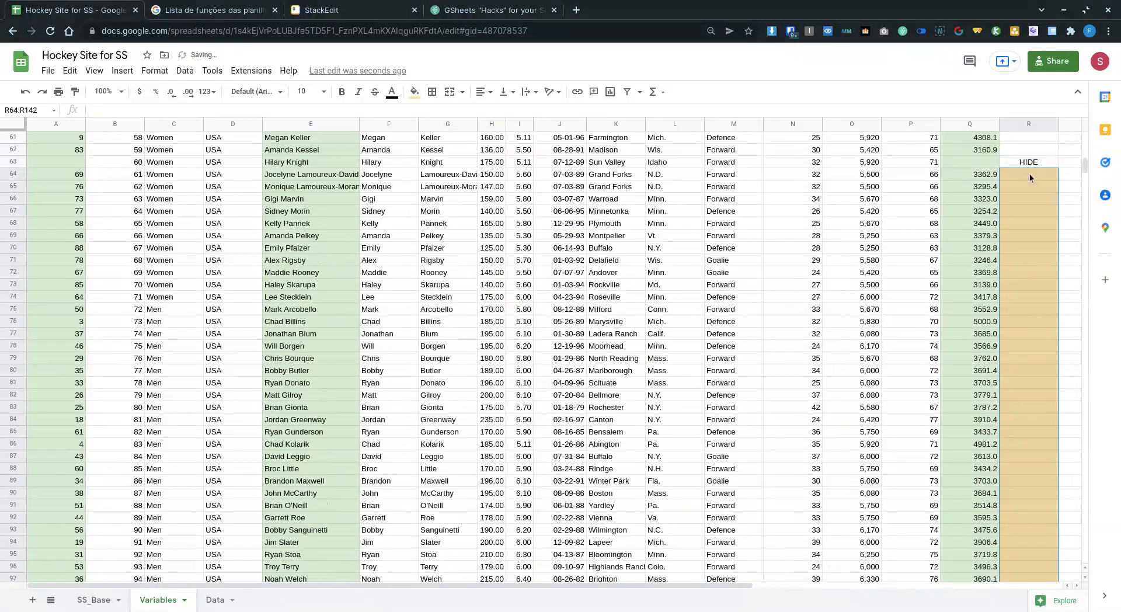
pyautogui.click(1026, 187)
pyautogui.hotkey('ctrl', 'shift', 'Up')
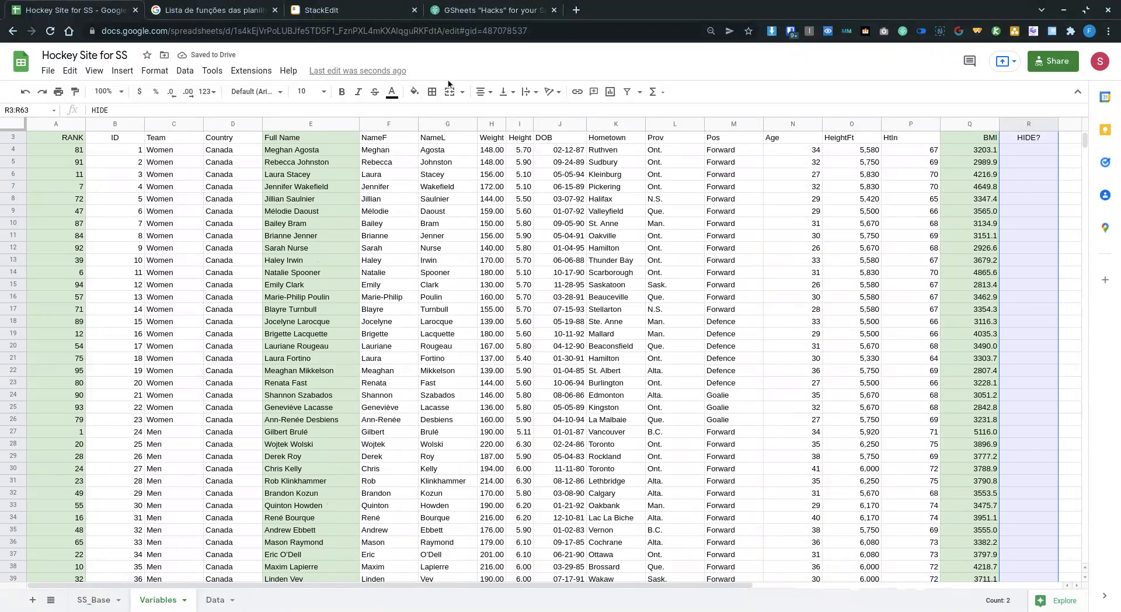
pyautogui.click(414, 92)
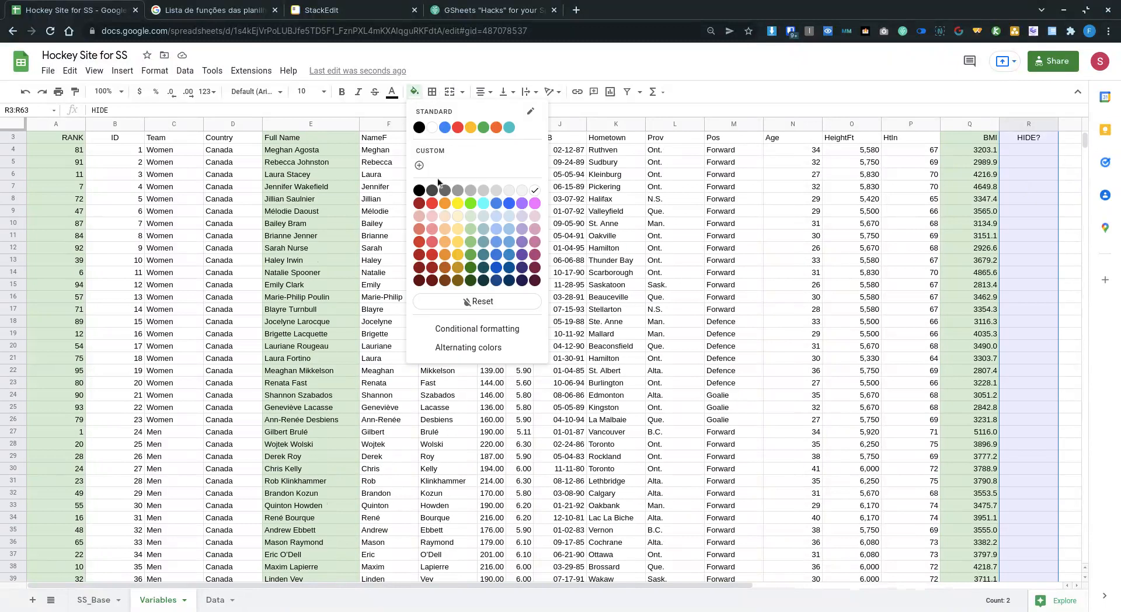
pyautogui.click(458, 229)
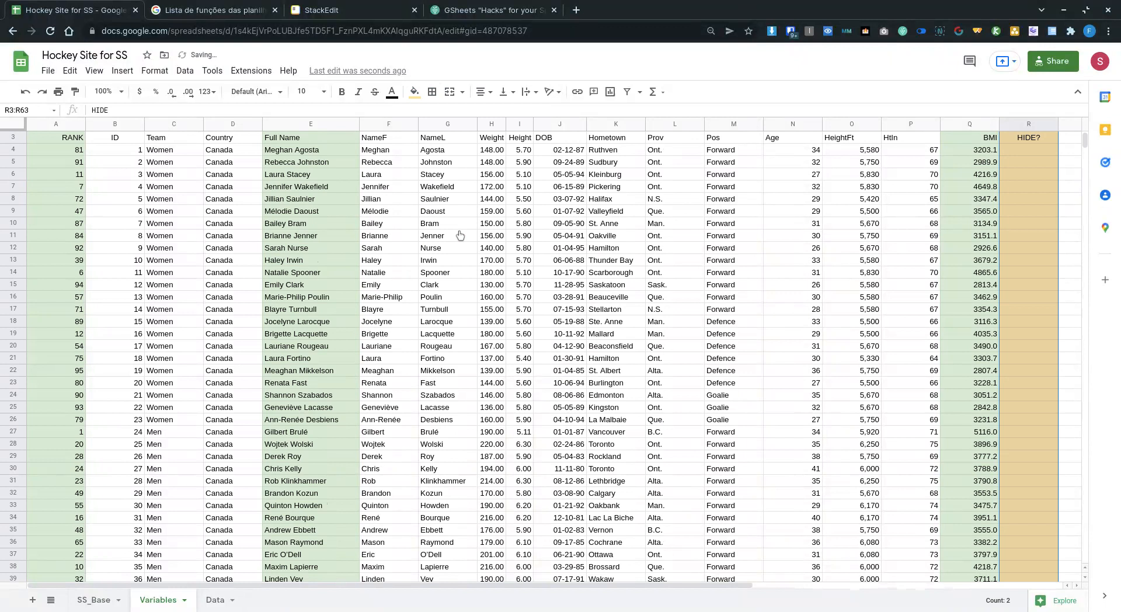
# Recheck the HIDE mark in R63 and search the SS_Base sheet for that player's first name.
pyautogui.click(1015, 233)
pyautogui.hotkey('ctrl', 'Down')
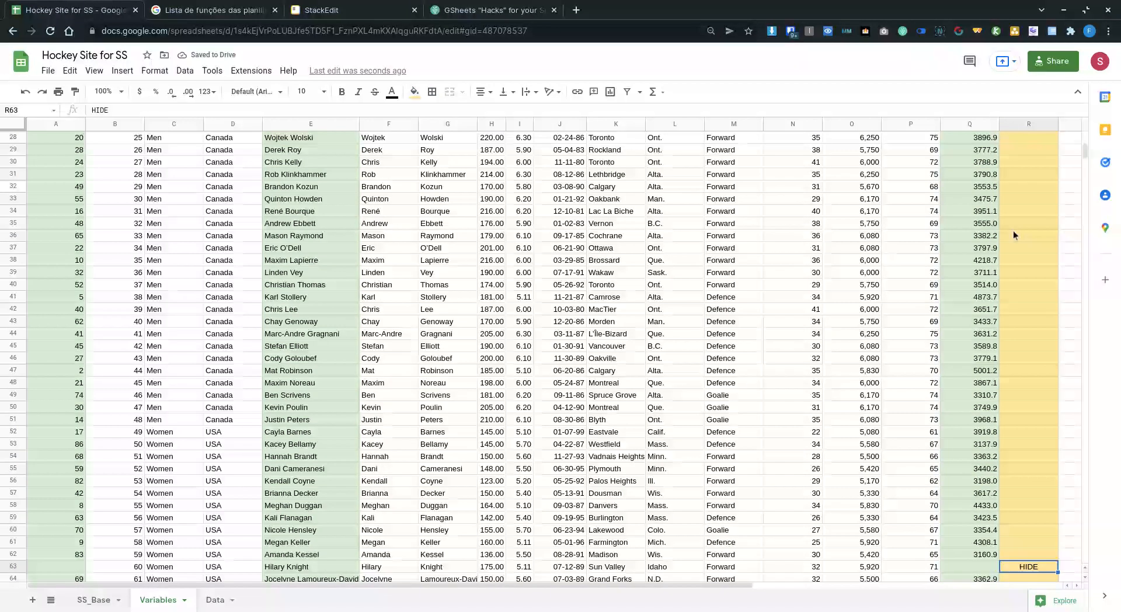
pyautogui.press('Down')
pyautogui.press('Up')
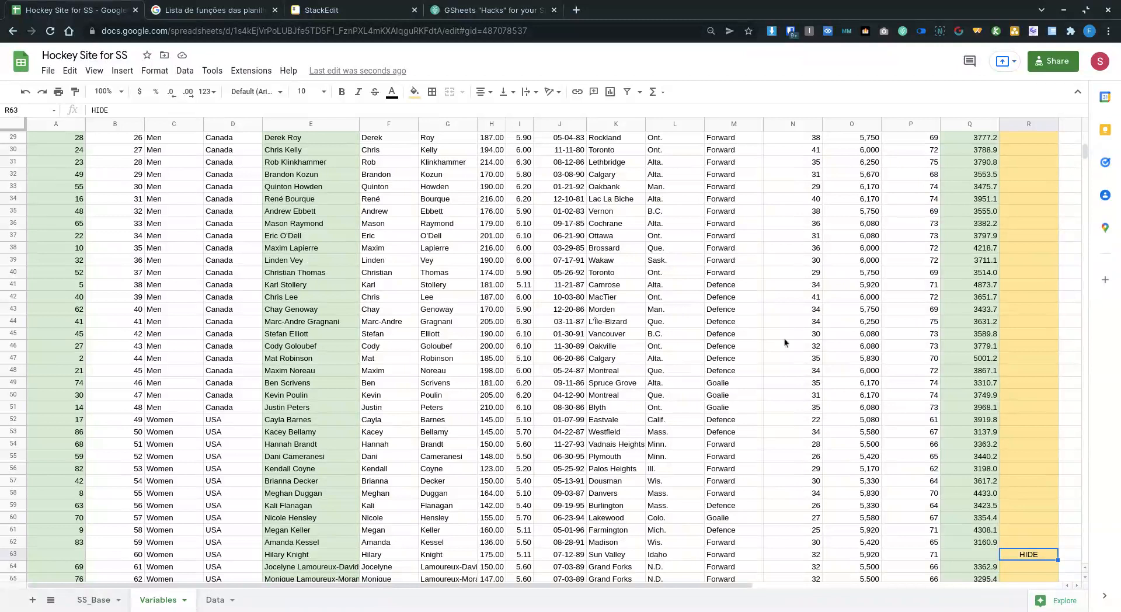
pyautogui.click(94, 602)
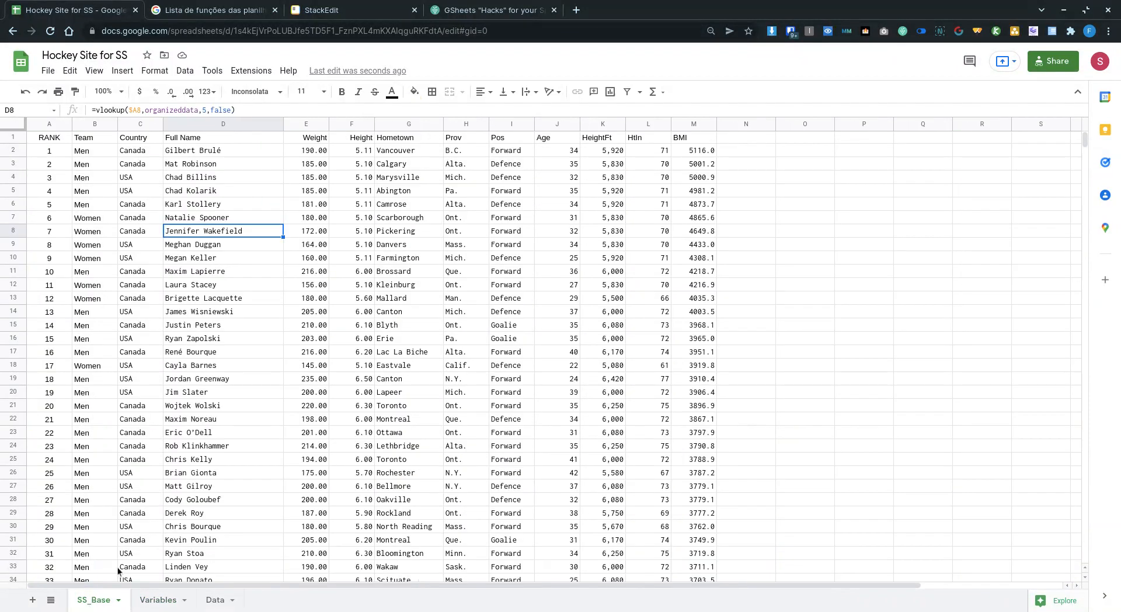
pyautogui.click(273, 298)
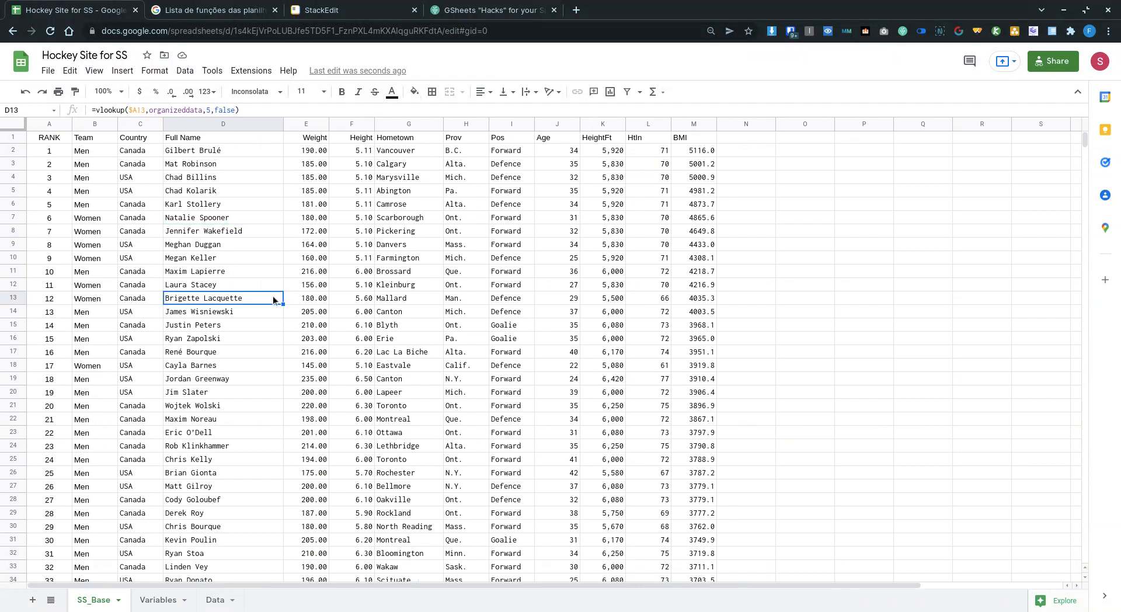
pyautogui.hotkey('ctrl', 'f')
pyautogui.write('hilary')
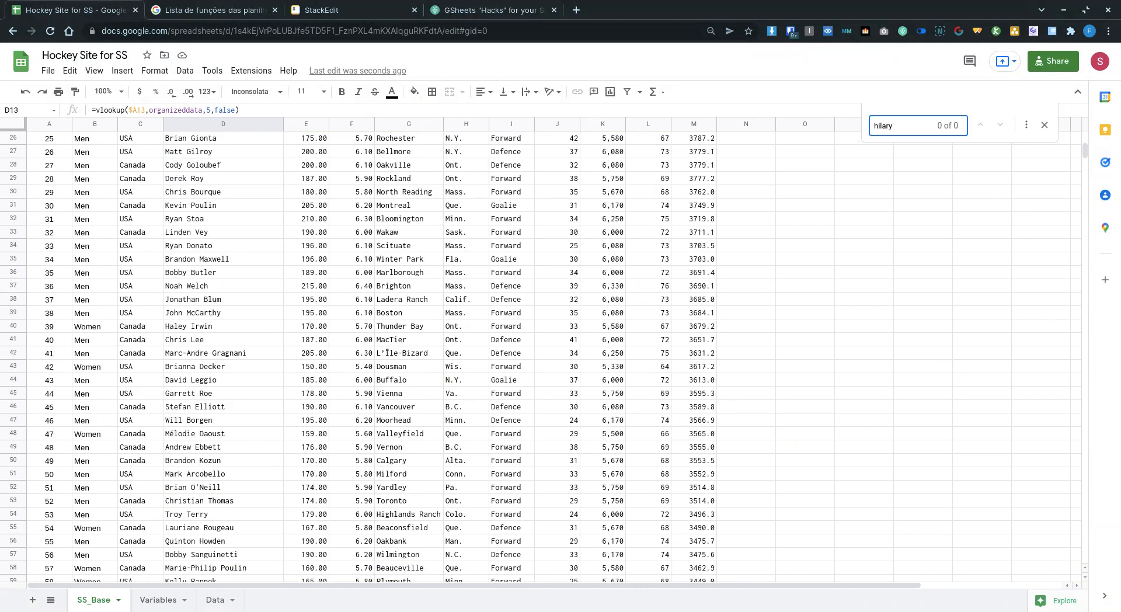
# Clear the search text and return to the rank 1 row in A2 of SS_Base.
pyautogui.hotkey('ctrl', 'a')
pyautogui.press('BackSpace')
pyautogui.click(681, 599)
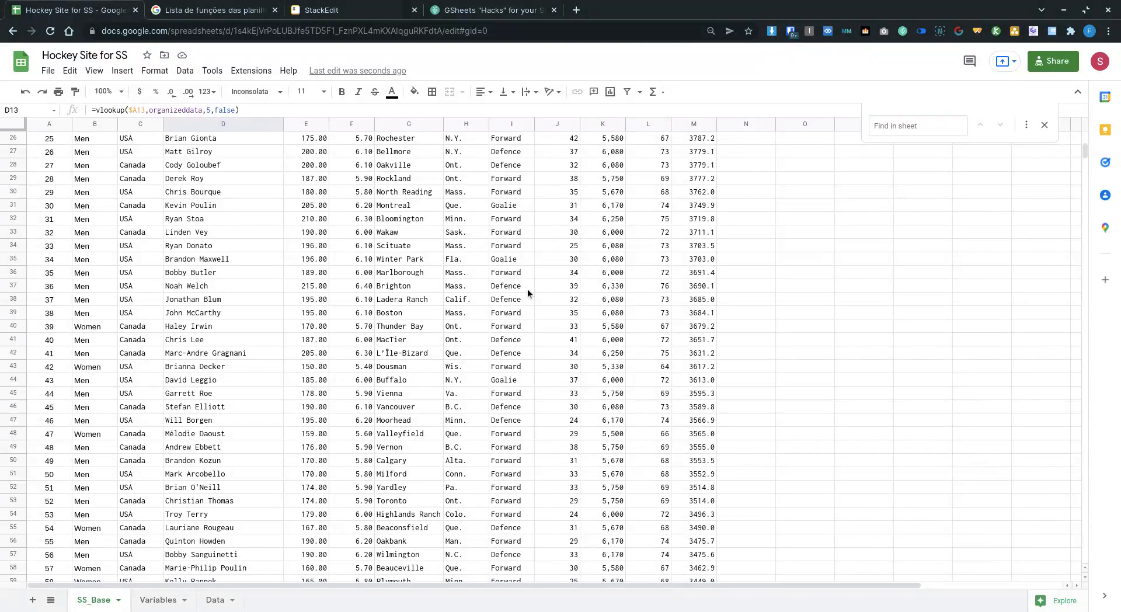
pyautogui.scroll(4, 528, 288)
pyautogui.click(49, 166)
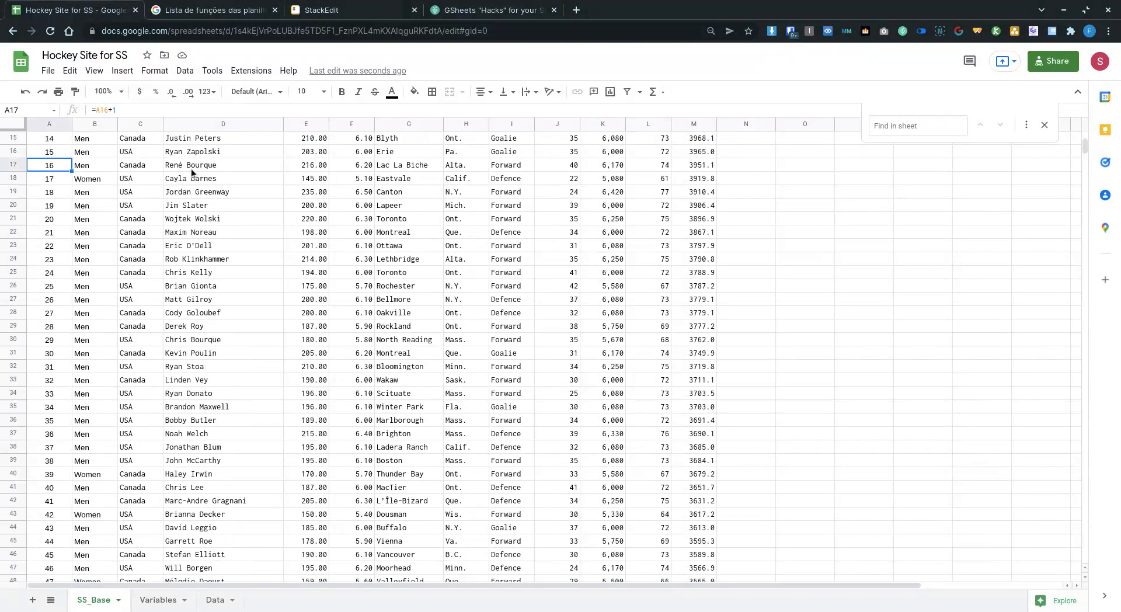
pyautogui.hotkey('ctrl', 'Up')
pyautogui.press('Down')
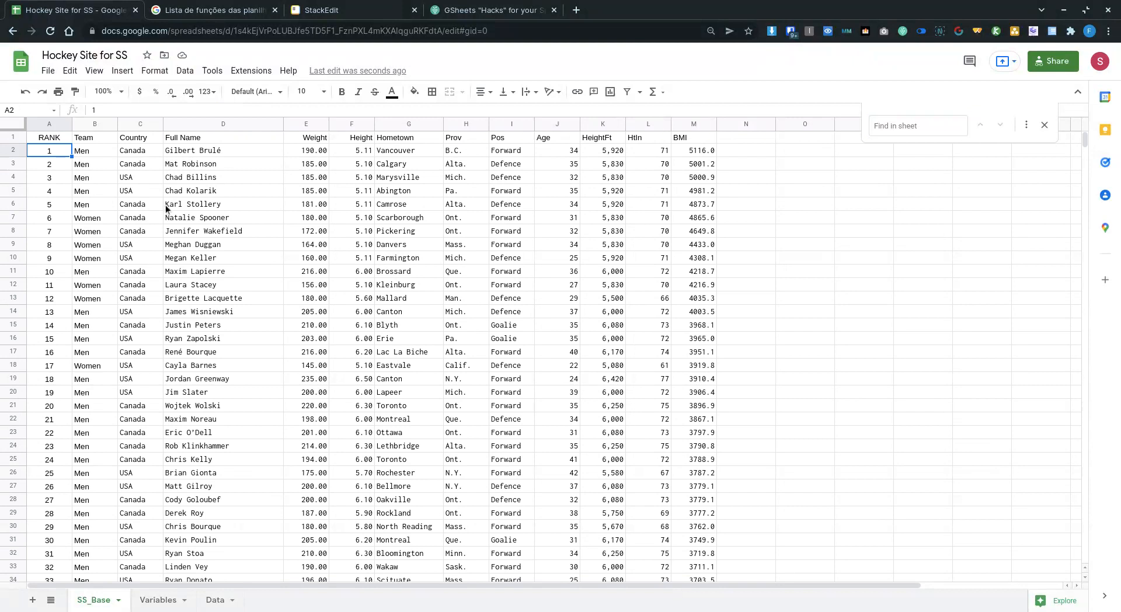
# Set the sheet zoom to 125% and bold the header row of SS_Base.
pyautogui.click(94, 71)
pyautogui.moveTo(135, 178)
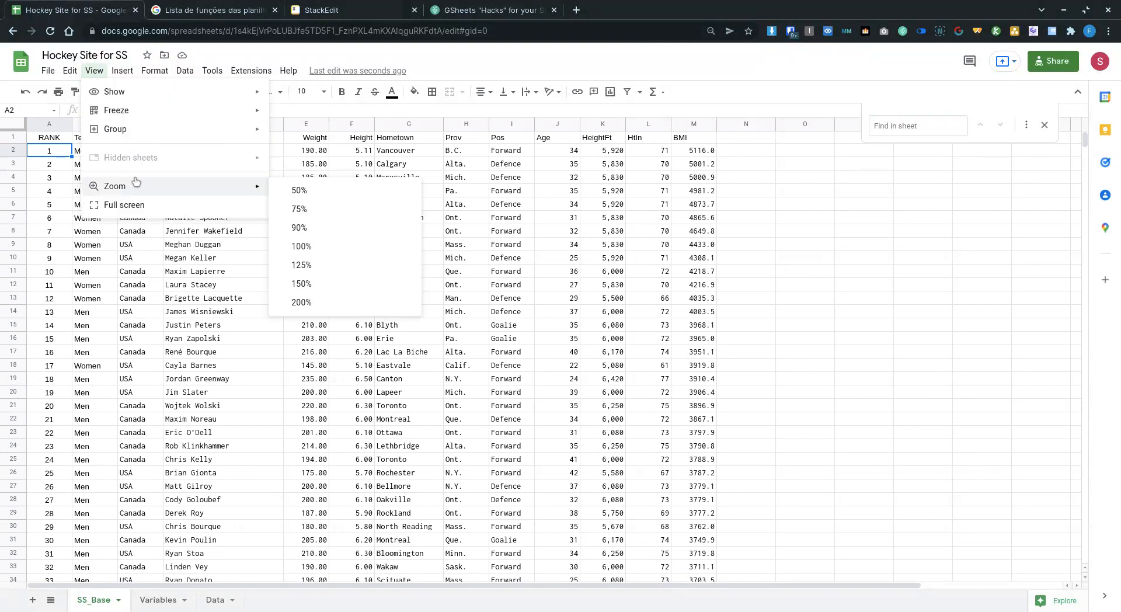
pyautogui.click(298, 272)
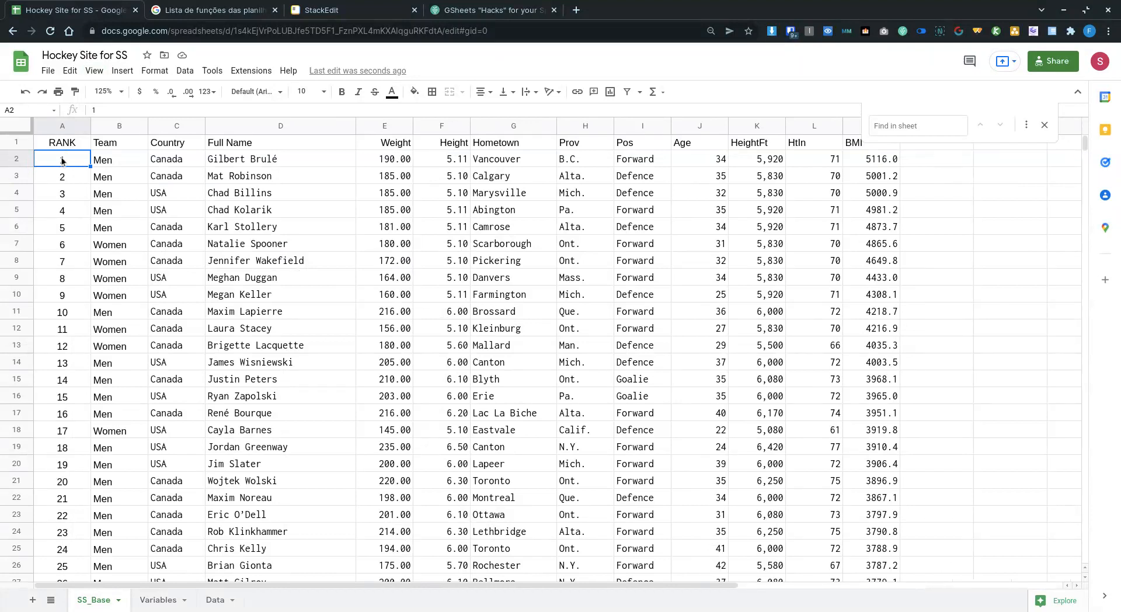
pyautogui.click(9, 142)
pyautogui.hotkey('ctrl', 'b')
# Replace the first rank in A2 of SS_Base with the formula =max(Variables!A:A).
pyautogui.click(69, 163)
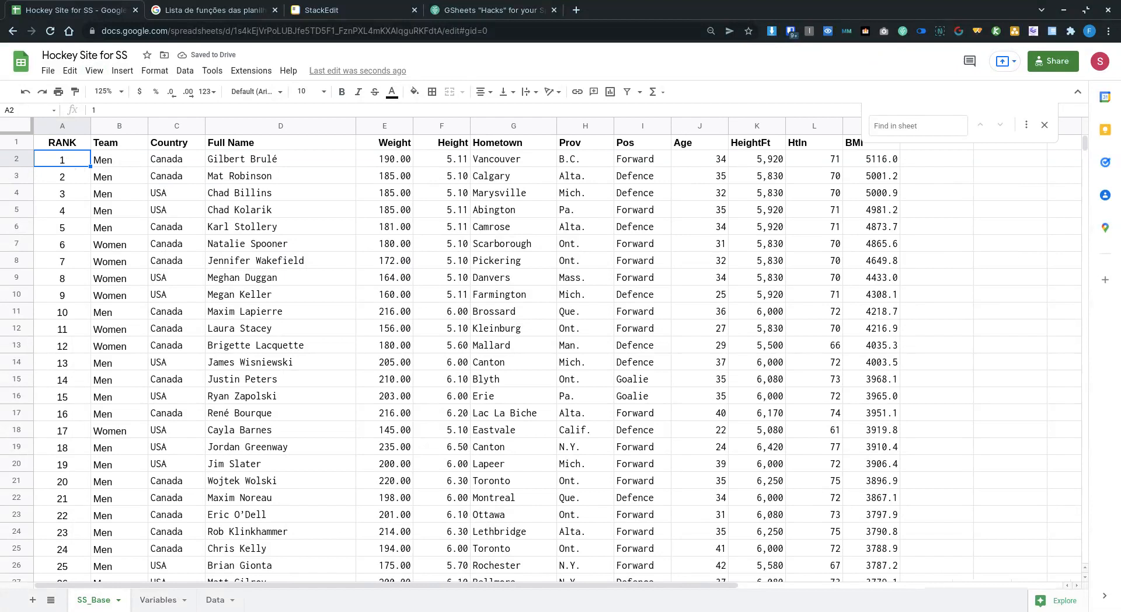
pyautogui.write('=')
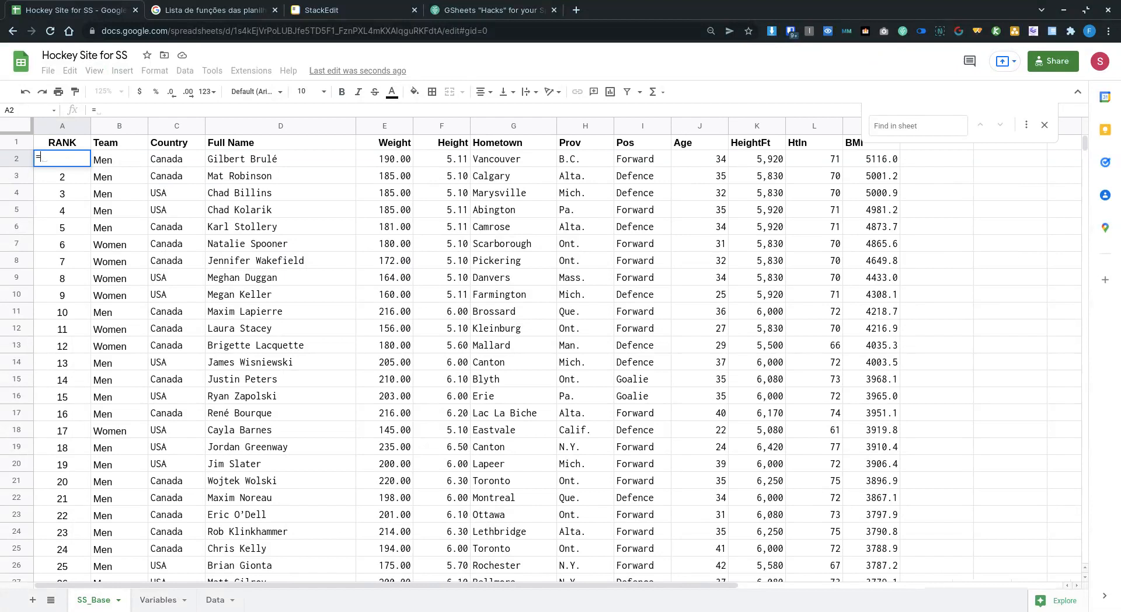
pyautogui.write('max(')
pyautogui.click(157, 600)
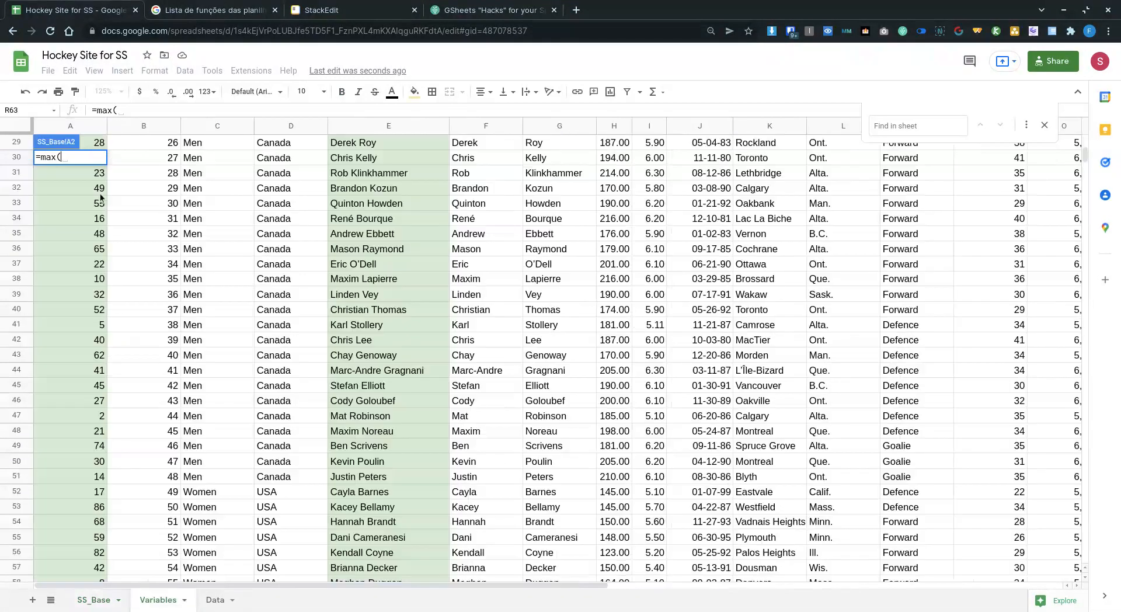
pyautogui.click(69, 120)
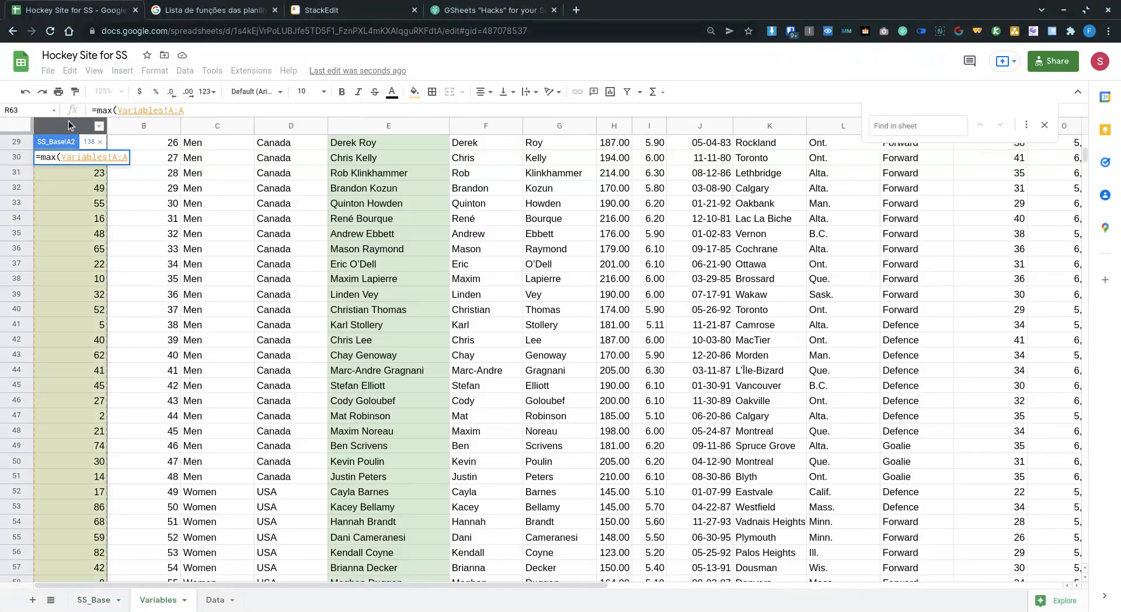
pyautogui.press('Return')
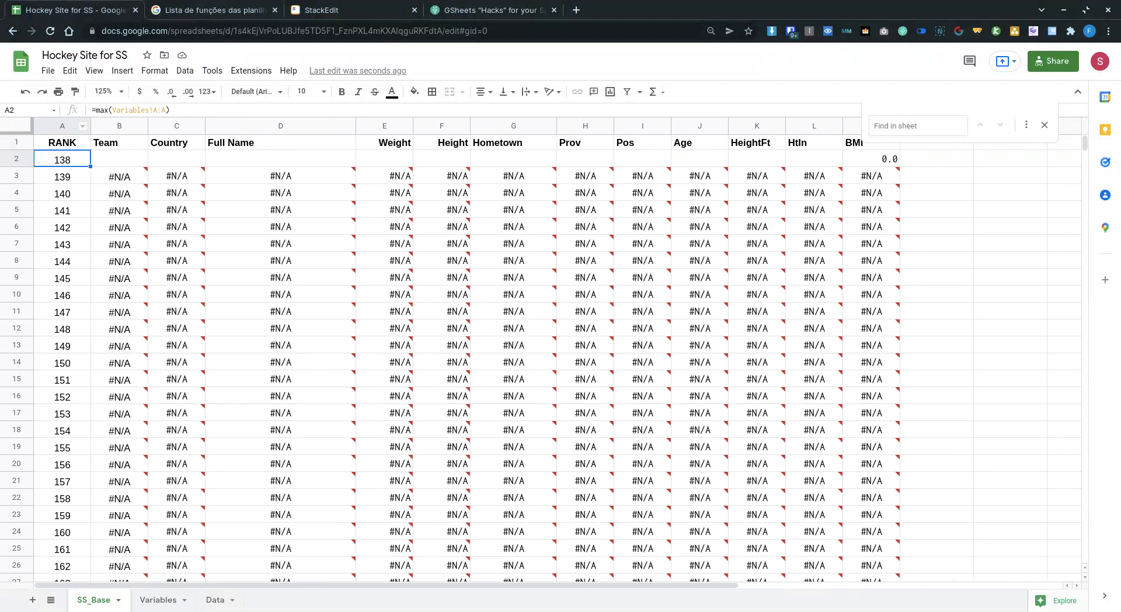
# Inspect the RANK formula in A100 of the Variables sheet, the first row without a player.
pyautogui.click(156, 600)
pyautogui.scroll(-10, 102, 264)
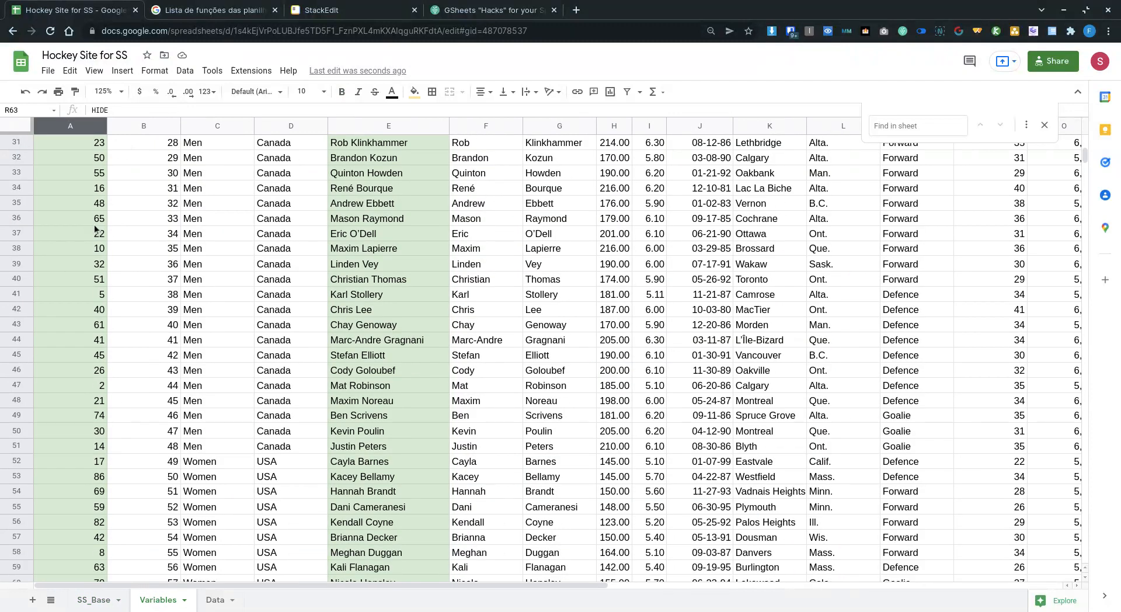
pyautogui.scroll(-11, 102, 264)
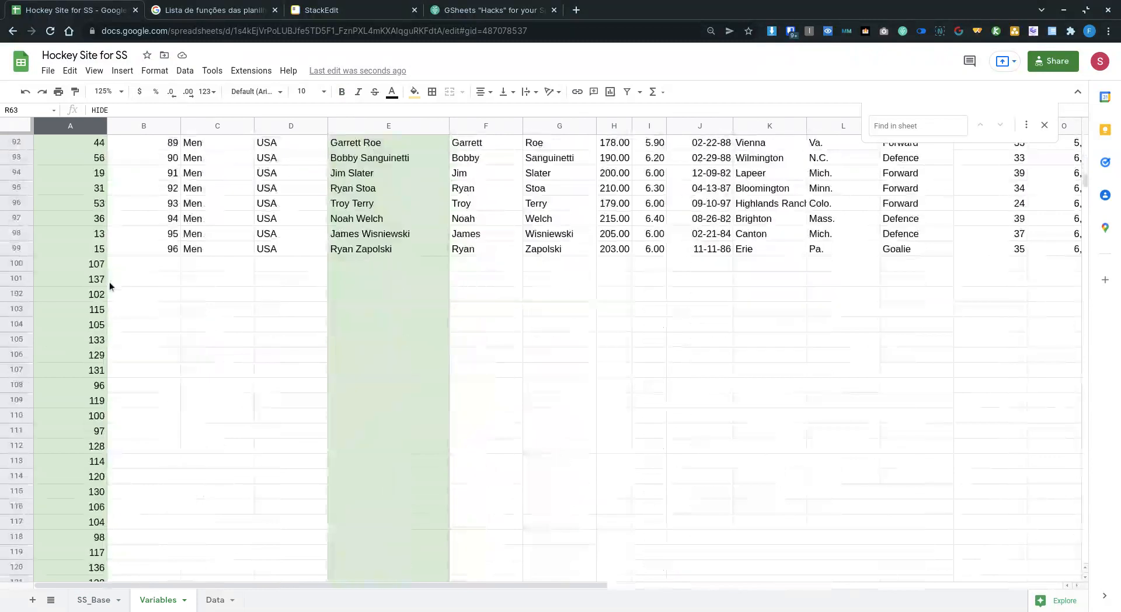
pyautogui.click(62, 263)
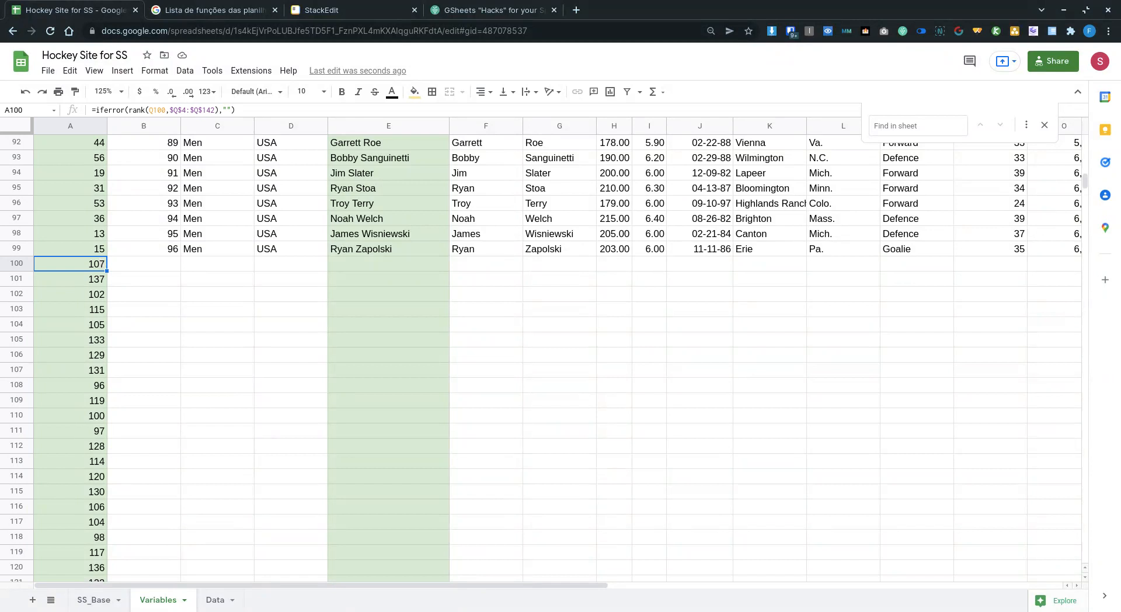
# Wrap the first RANK formula in A4 of Variables as =if(A5="","",iferror(rank(Q4,$Q$4:$Q$142),"")).
pyautogui.hotkey('ctrl', 'Up')
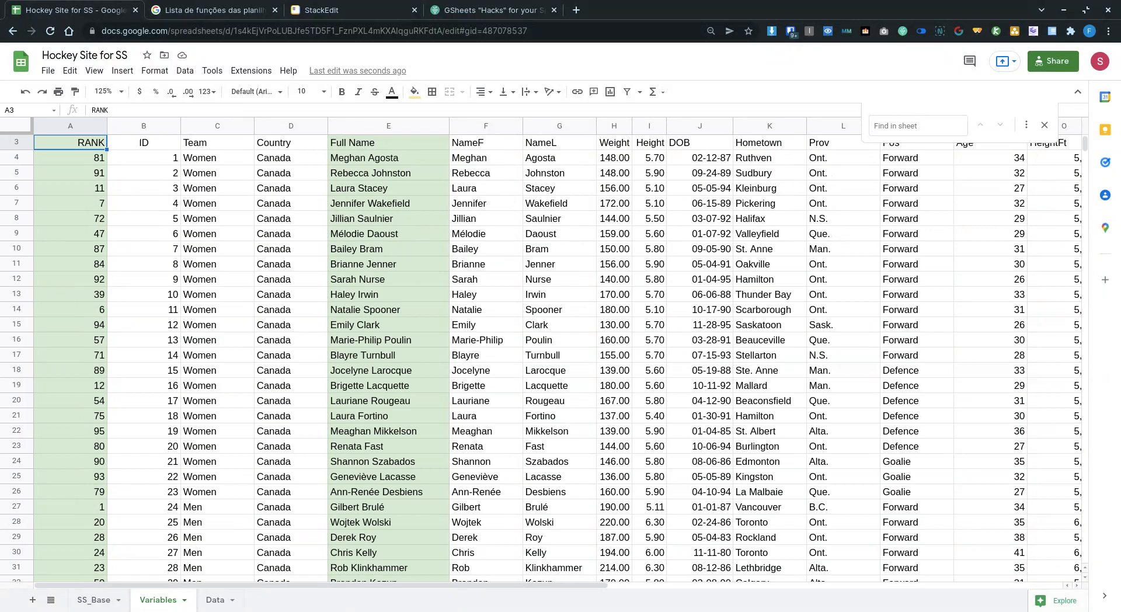
pyautogui.press('Down')
pyautogui.press('F2')
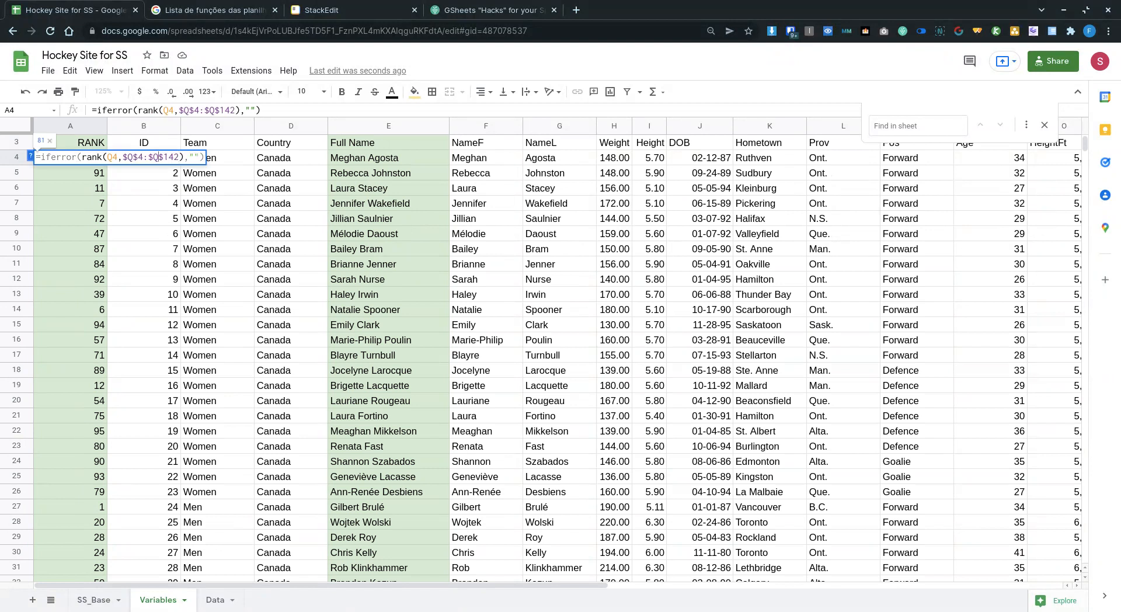
pyautogui.press('Left')
pyautogui.press('Left')
pyautogui.press('Left')
pyautogui.press('Left')
pyautogui.press('Left')
pyautogui.press('Left')
pyautogui.press('Left')
pyautogui.press('Left')
pyautogui.press('Left')
pyautogui.press('Left')
pyautogui.press('Left')
pyautogui.press('Left')
pyautogui.press('Left')
pyautogui.press('Left')
pyautogui.press('Left')
pyautogui.press('Left')
pyautogui.press('Left')
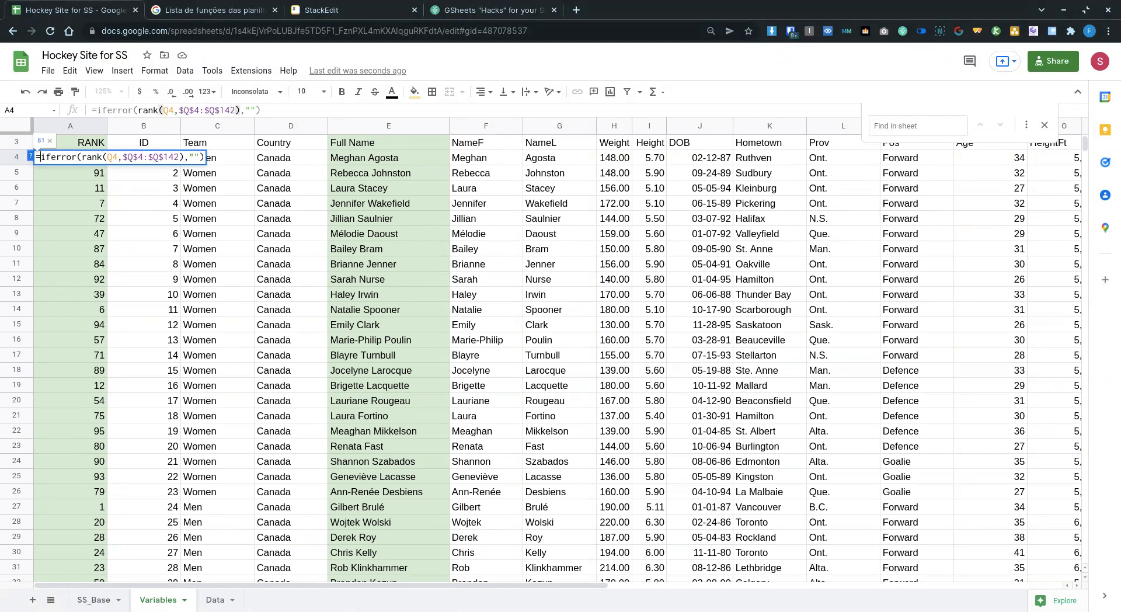
pyautogui.press('Right')
pyautogui.write('if(')
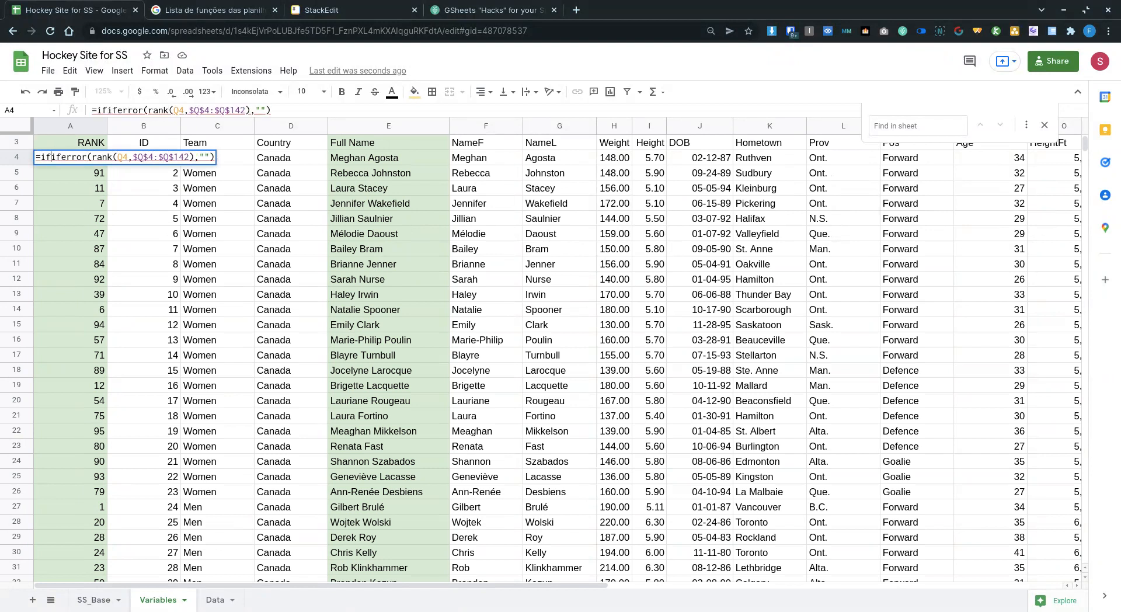
pyautogui.click(138, 177)
pyautogui.click(114, 111)
pyautogui.moveTo(116, 111); pyautogui.dragTo(109, 110)
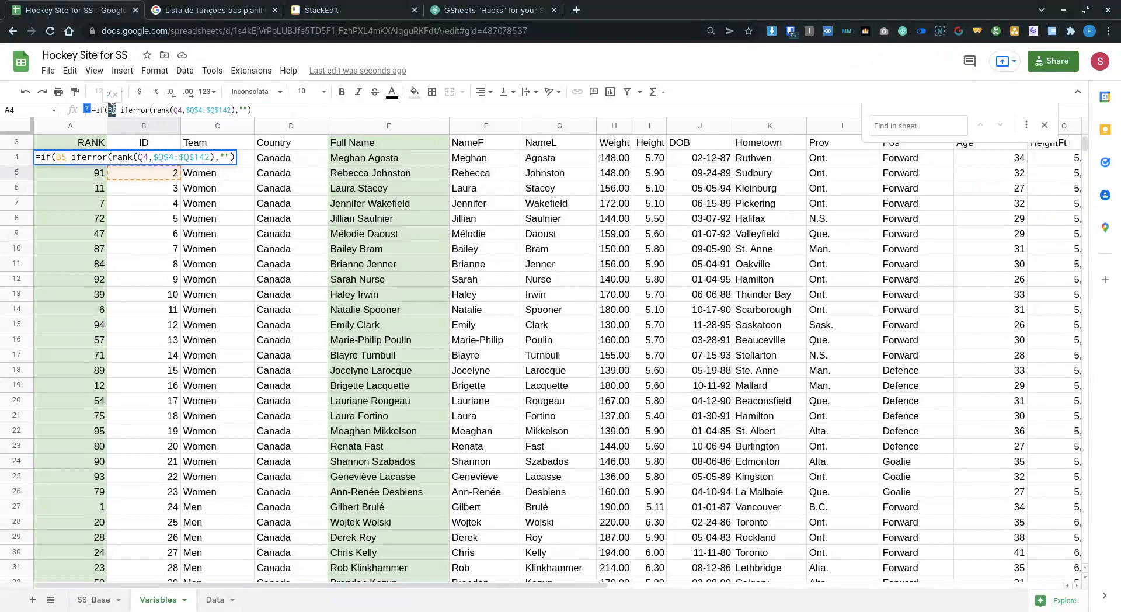
pyautogui.write('A')
pyautogui.write('5=""')
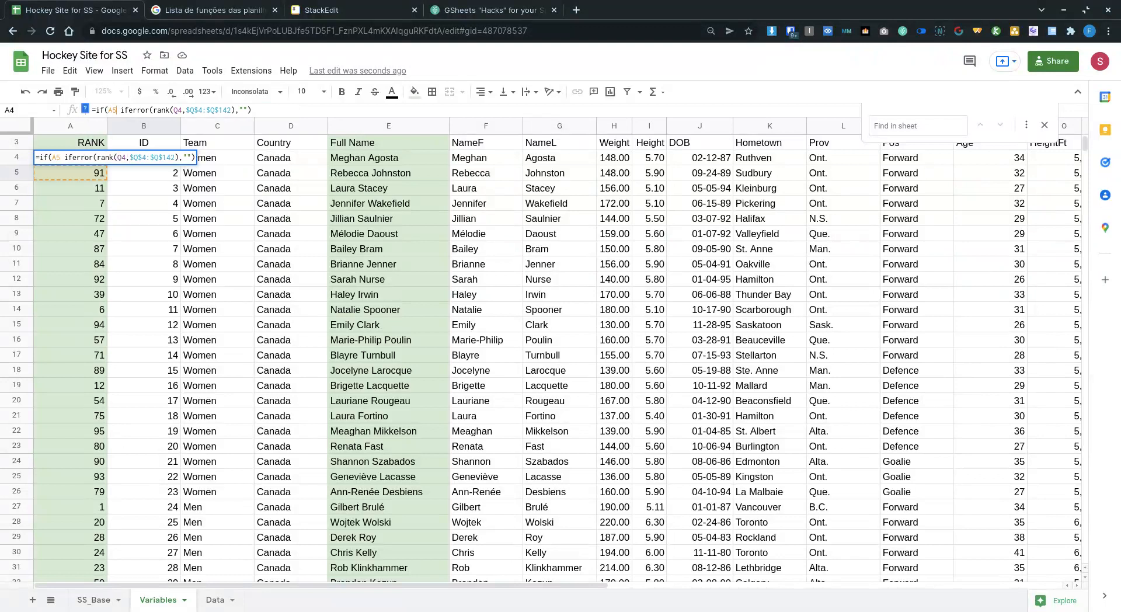
pyautogui.write(';""')
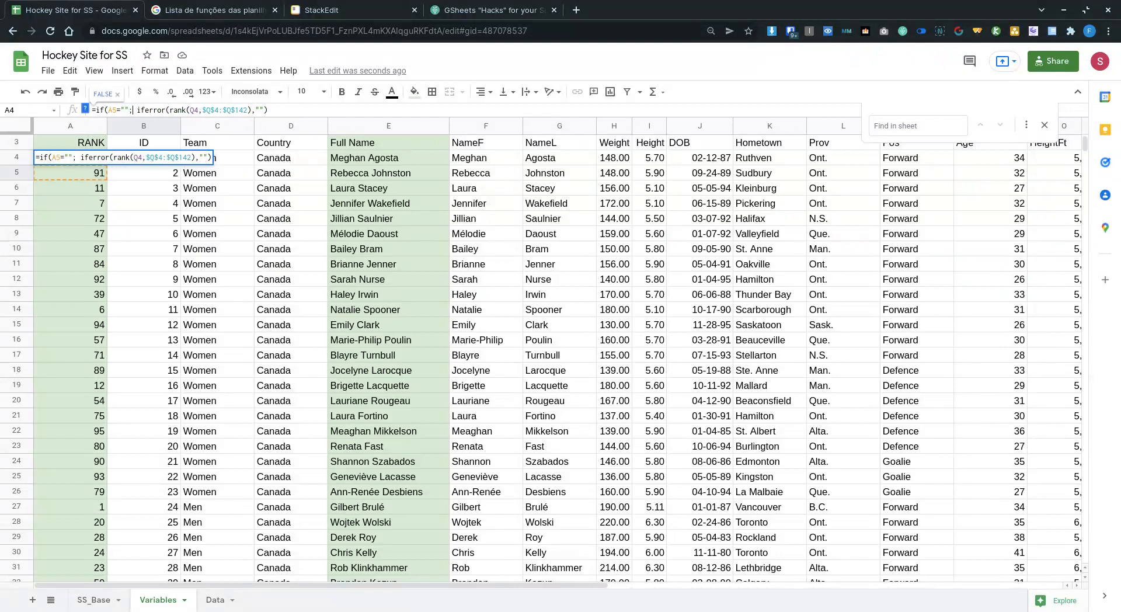
pyautogui.write(';')
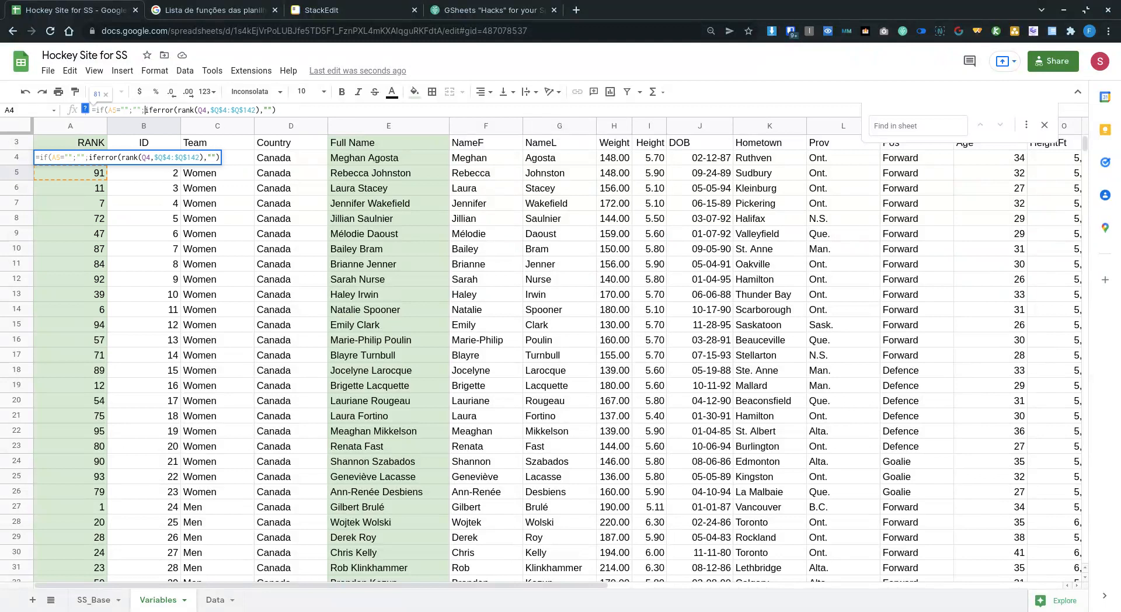
pyautogui.click(341, 107)
pyautogui.press('Return')
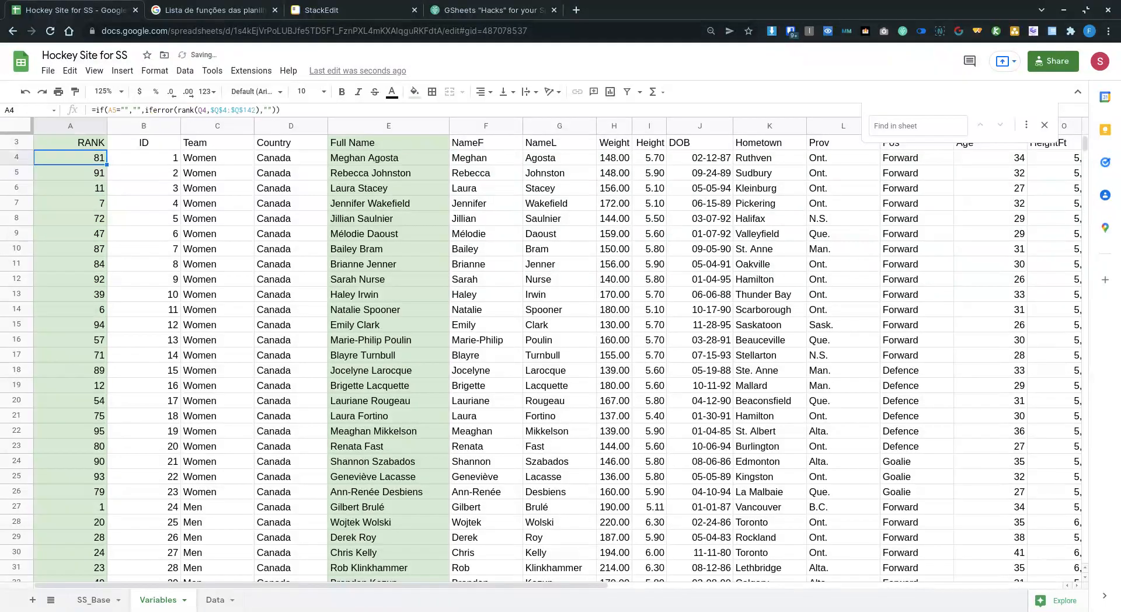
# Copy the RANK formula from A4 into A100, the first row without a player.
pyautogui.press('Down')
pyautogui.press('Down')
pyautogui.press('Down')
pyautogui.press('Down')
pyautogui.press('Down')
pyautogui.press('Down')
pyautogui.press('Down')
pyautogui.press('Down')
pyautogui.press('Down')
pyautogui.press('Down')
pyautogui.press('Down')
pyautogui.press('Down')
pyautogui.press('Down')
pyautogui.press('Down')
pyautogui.press('Down')
pyautogui.press('Down')
pyautogui.press('Down')
pyautogui.press('Down')
pyautogui.press('Down')
pyautogui.press('Down')
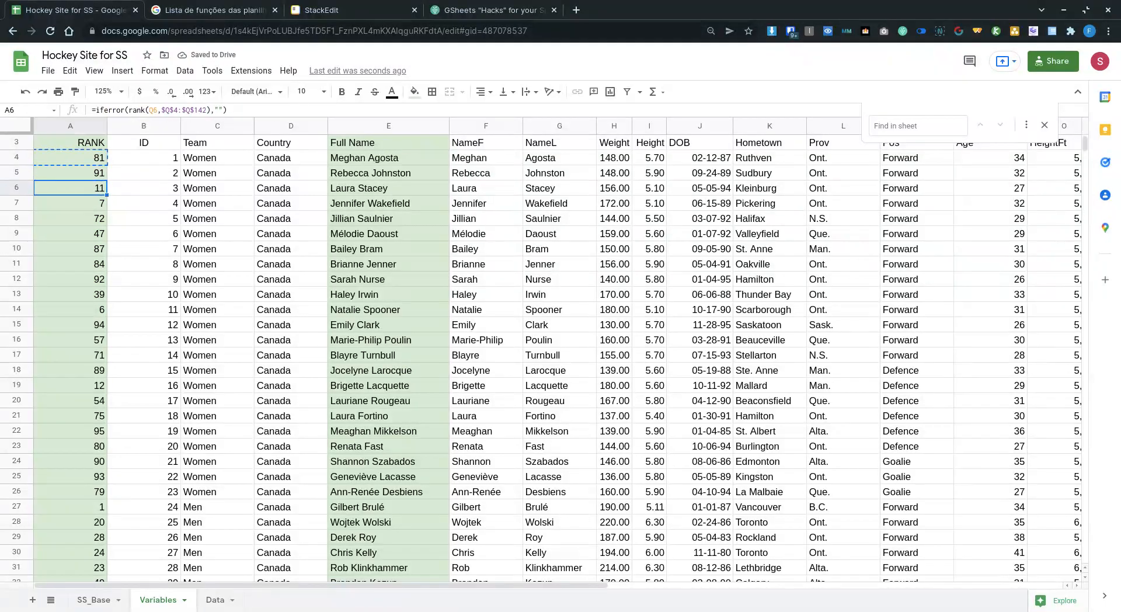
pyautogui.press('Down')
pyautogui.press('Down')
pyautogui.press('Down')
pyautogui.press('Down')
pyautogui.press('Down')
pyautogui.press('Down')
pyautogui.press('Down')
pyautogui.press('Down')
pyautogui.press('Down')
pyautogui.press('Down')
pyautogui.press('Down')
pyautogui.press('Down')
pyautogui.press('Down')
pyautogui.press('Down')
pyautogui.press('Down')
pyautogui.press('Down')
pyautogui.press('Down')
pyautogui.press('Down')
pyautogui.press('Down')
pyautogui.press('Down')
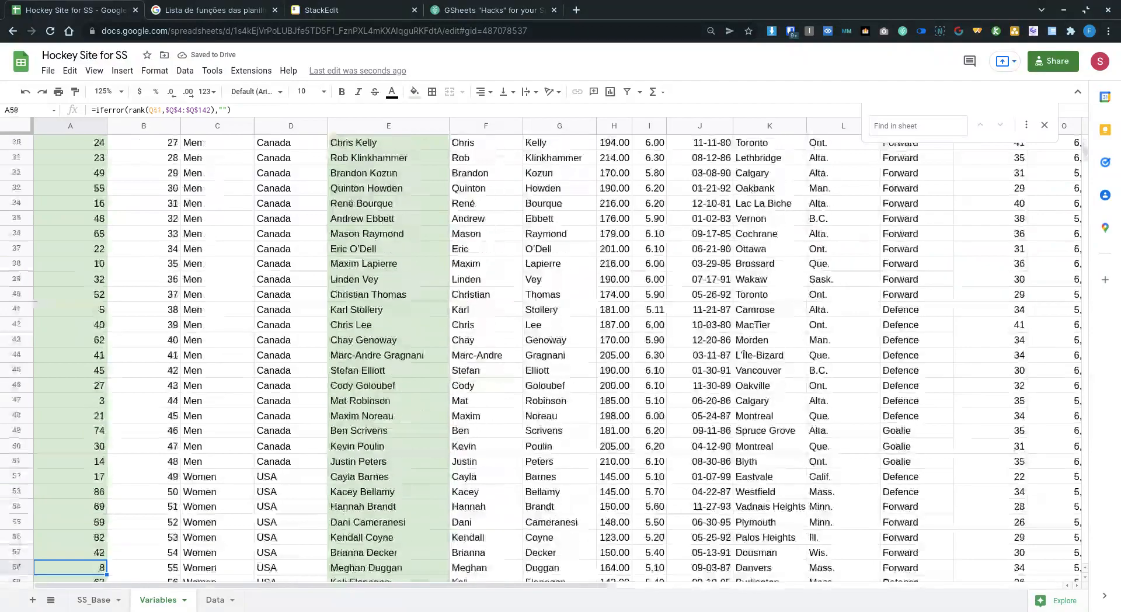
pyautogui.press('Down')
pyautogui.press('Down')
pyautogui.press('Down')
pyautogui.press('Down')
pyautogui.press('Down')
pyautogui.press('Down')
pyautogui.press('Down')
pyautogui.press('Down')
pyautogui.press('Down')
pyautogui.press('Down')
pyautogui.press('Down')
pyautogui.press('Down')
pyautogui.press('Down')
pyautogui.press('Down')
pyautogui.press('Down')
pyautogui.press('Down')
pyautogui.press('Down')
pyautogui.press('Down')
pyautogui.press('Down')
pyautogui.press('Down')
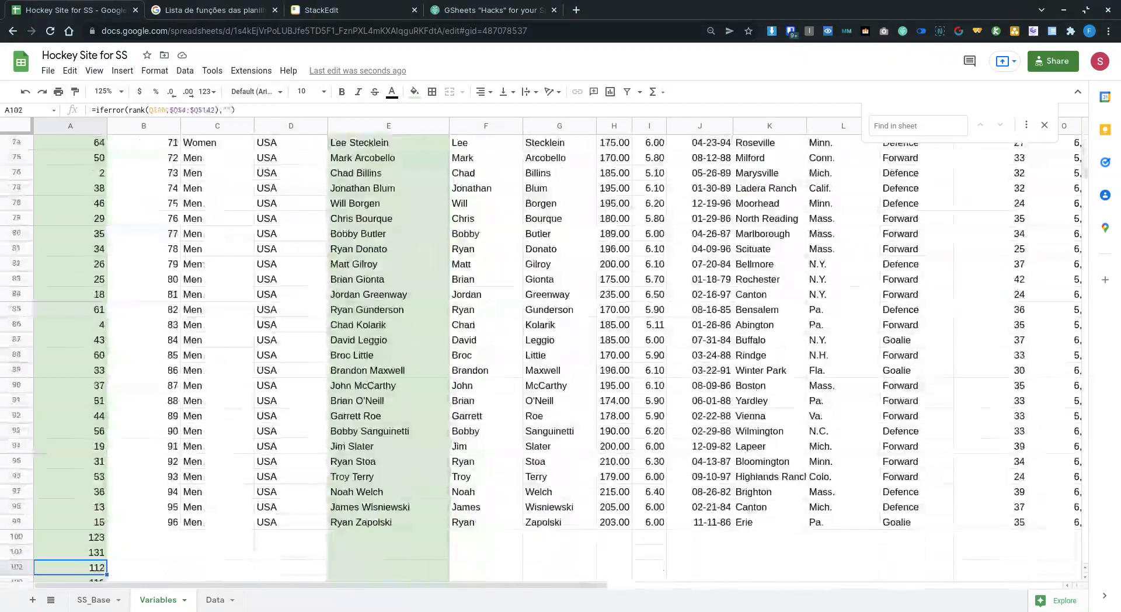
pyautogui.press('Up')
pyautogui.press('Up')
pyautogui.press('Up')
pyautogui.press('Up')
pyautogui.press('Up')
pyautogui.press('Up')
pyautogui.hotkey('ctrl', 'v')
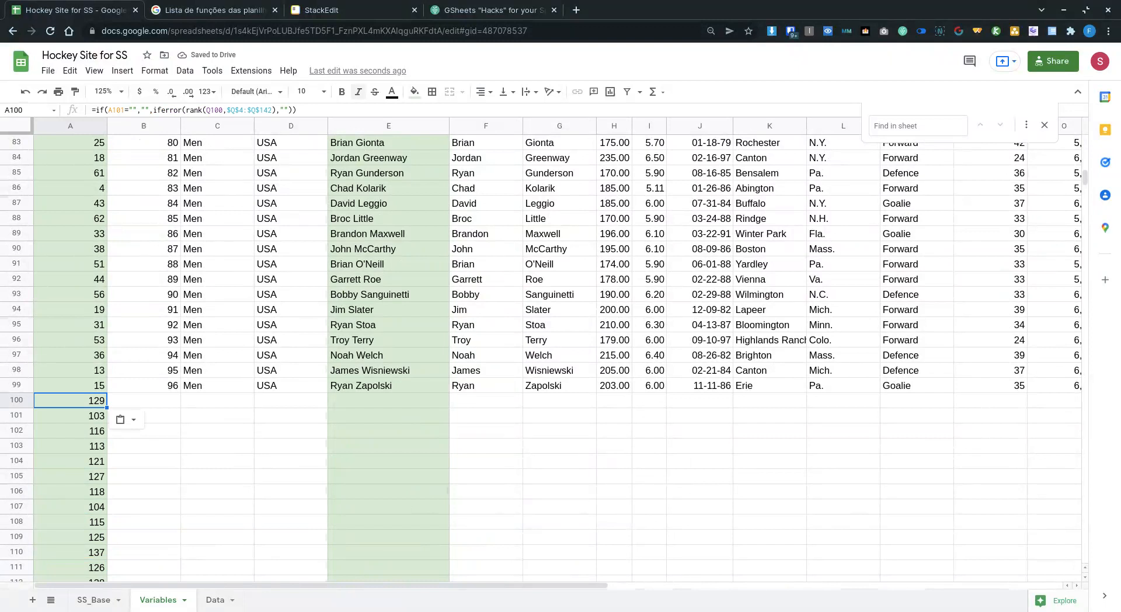
# Compare B100's reference with the RANK formula in A100, and try testing A101 for a single space instead of an empty string.
pyautogui.click(141, 400)
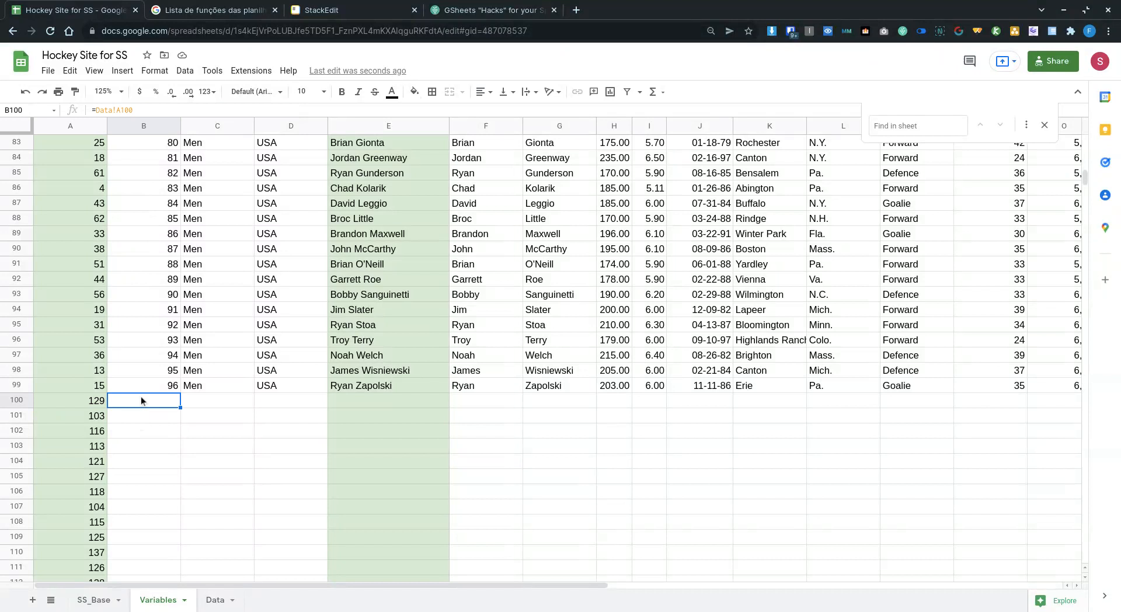
pyautogui.click(86, 399)
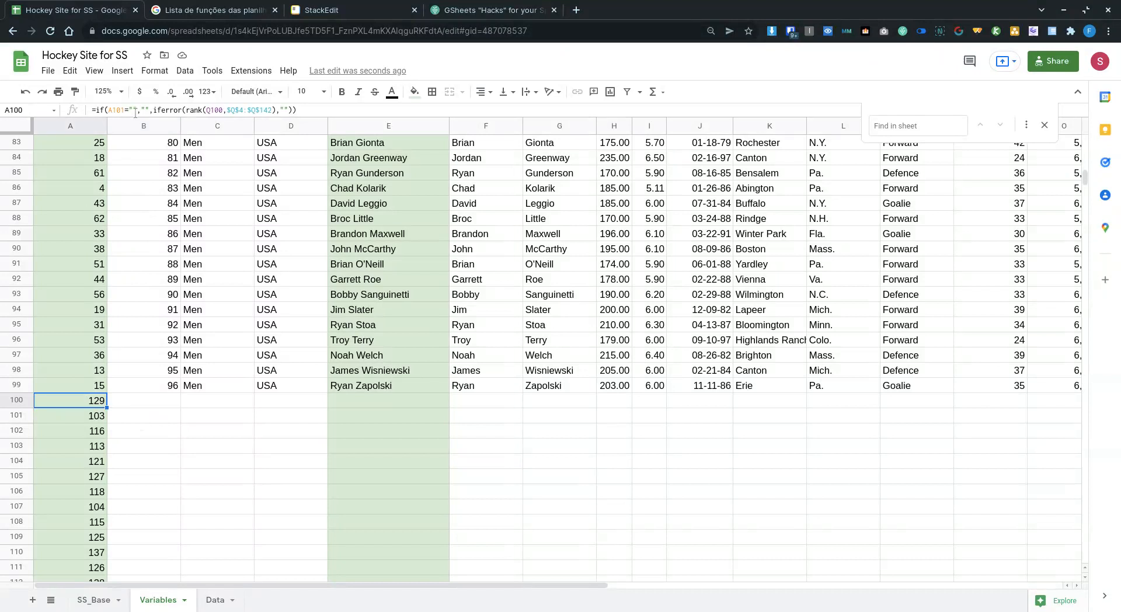
pyautogui.click(136, 401)
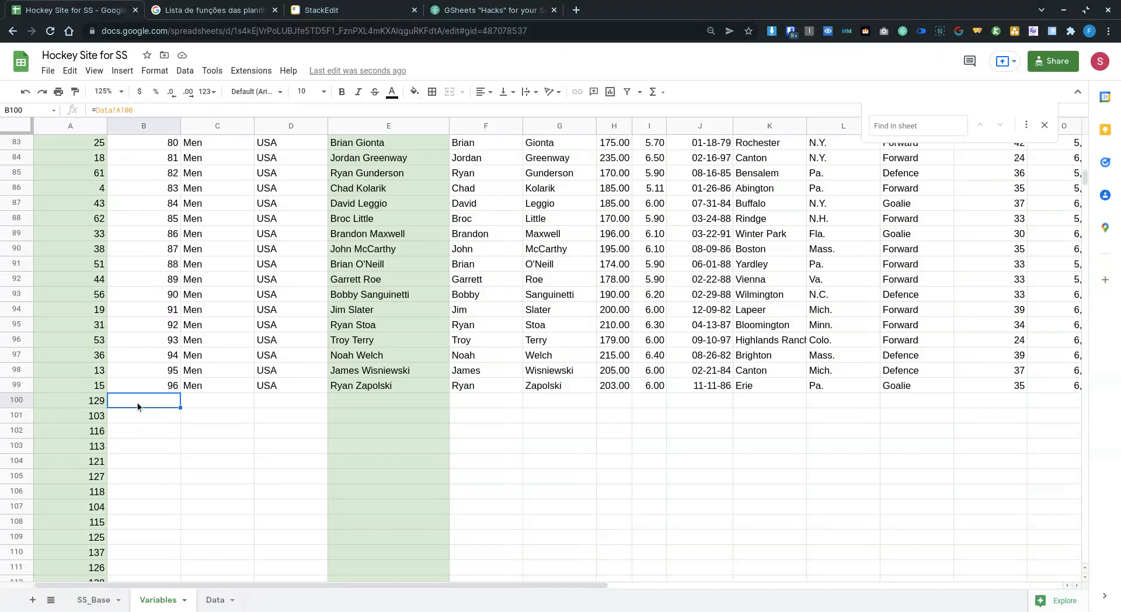
pyautogui.click(95, 402)
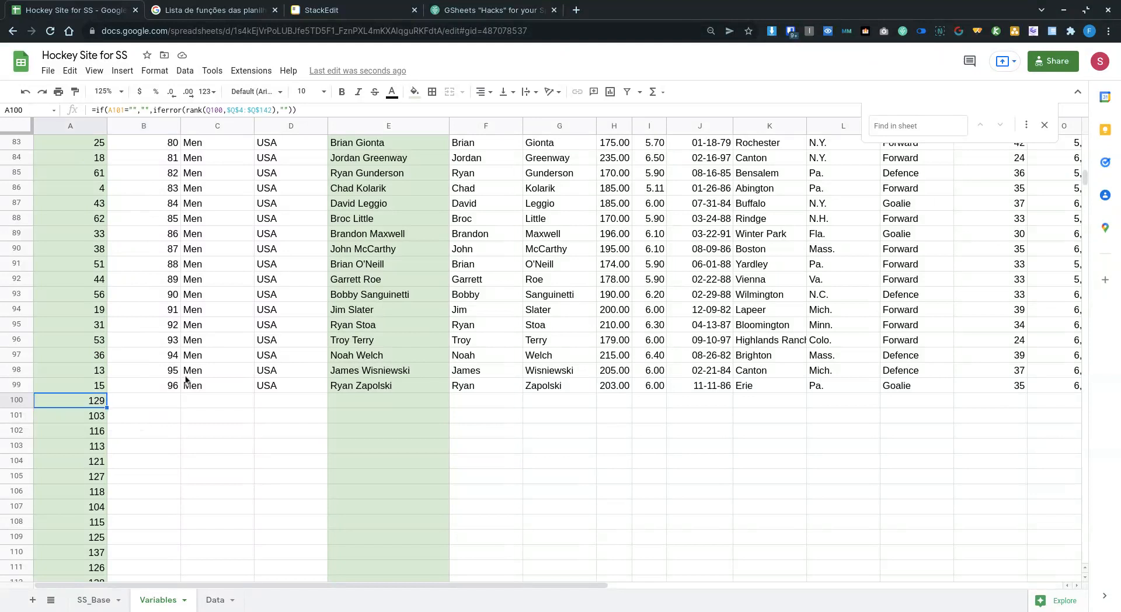
pyautogui.click(133, 108)
pyautogui.press('Return')
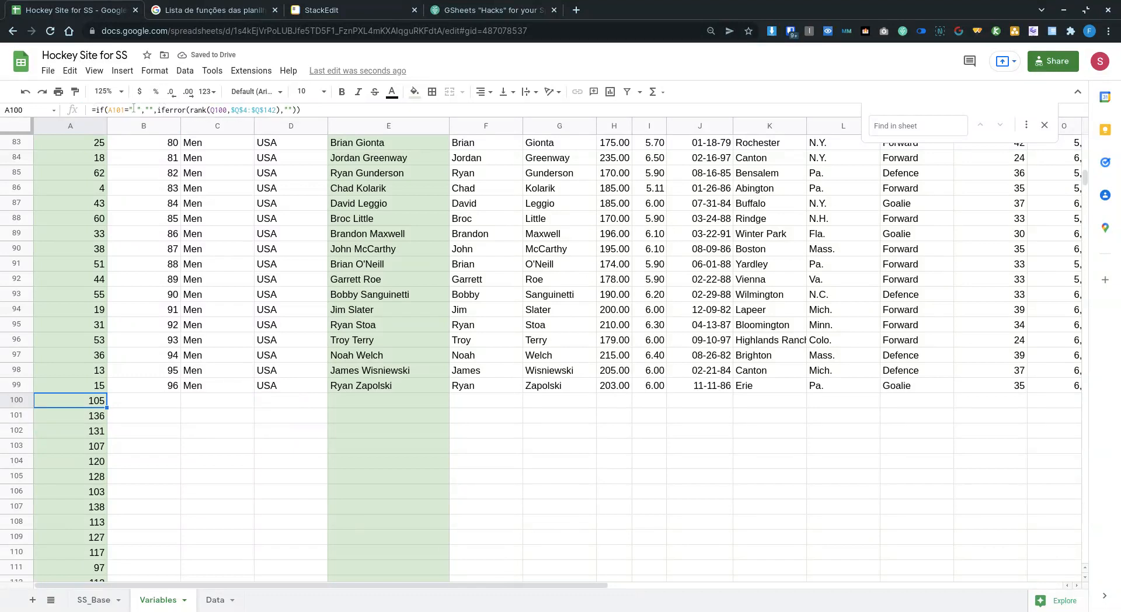
# Change the condition in the A100 RANK formula to A101<1.
pyautogui.click(157, 109)
pyautogui.press('BackSpace')
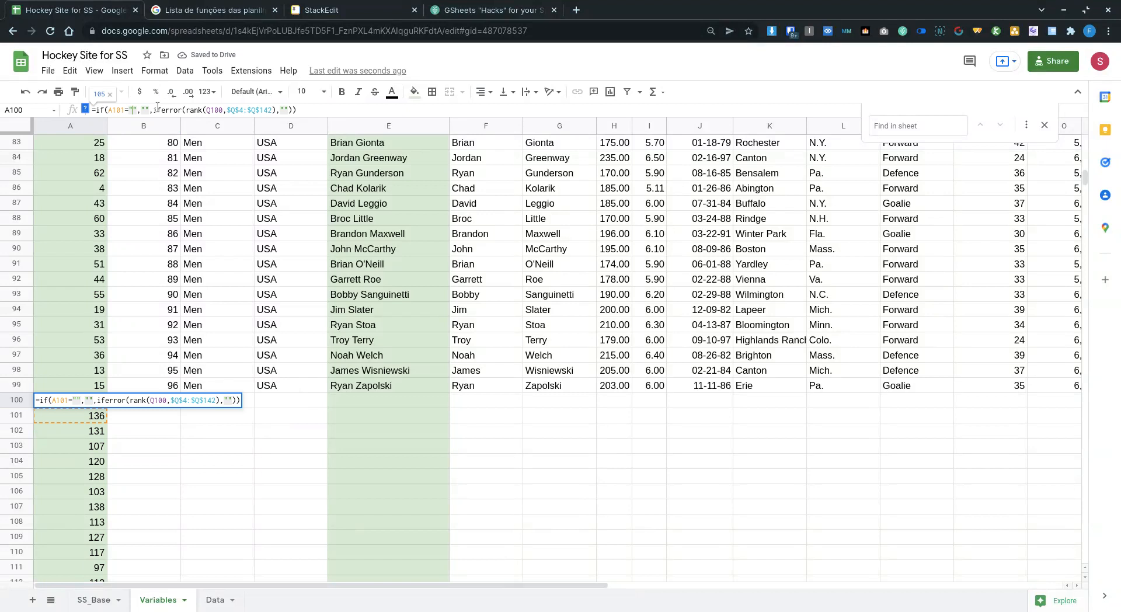
pyautogui.press('Left')
pyautogui.press('BackSpace')
pyautogui.write('<')
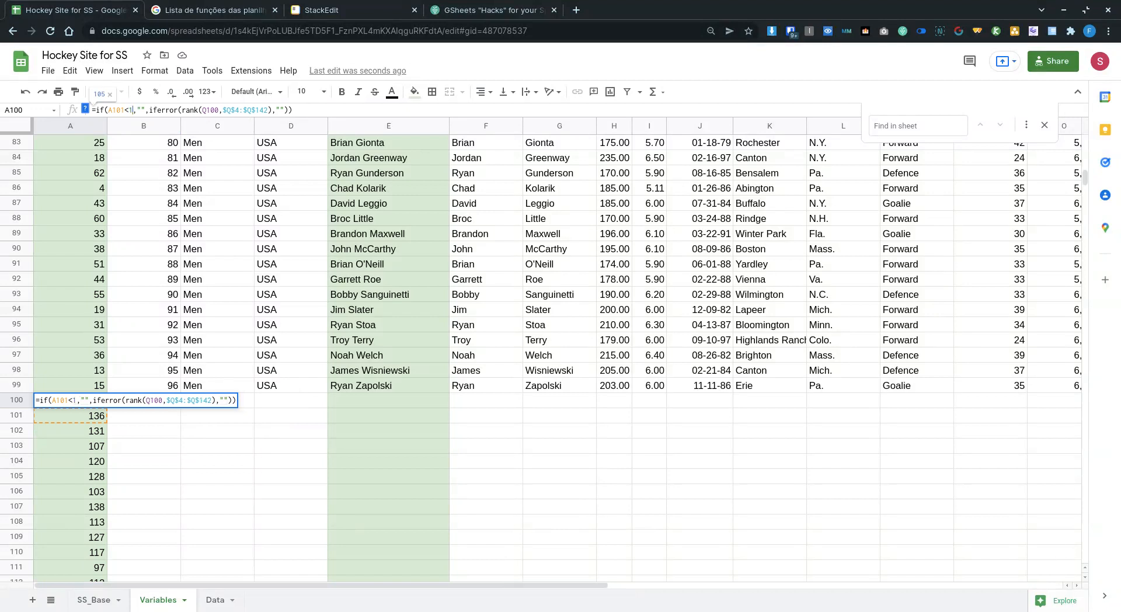
pyautogui.press('Return')
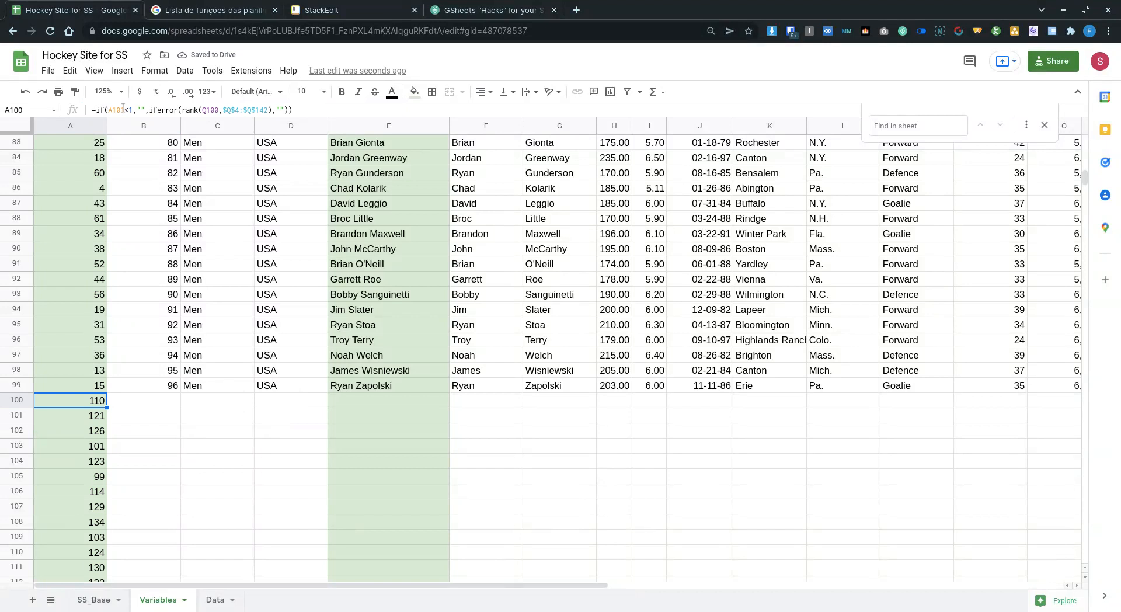
# Change the condition in the A100 RANK formula of Variables to test Q101<1 instead of column A.
pyautogui.click(128, 108)
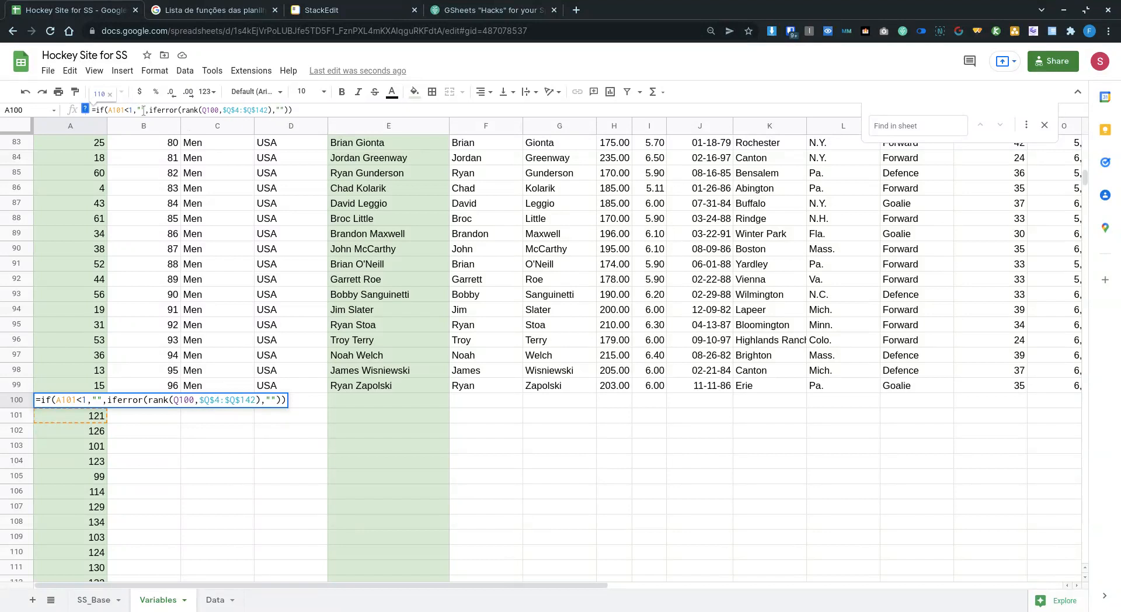
pyautogui.press('Escape')
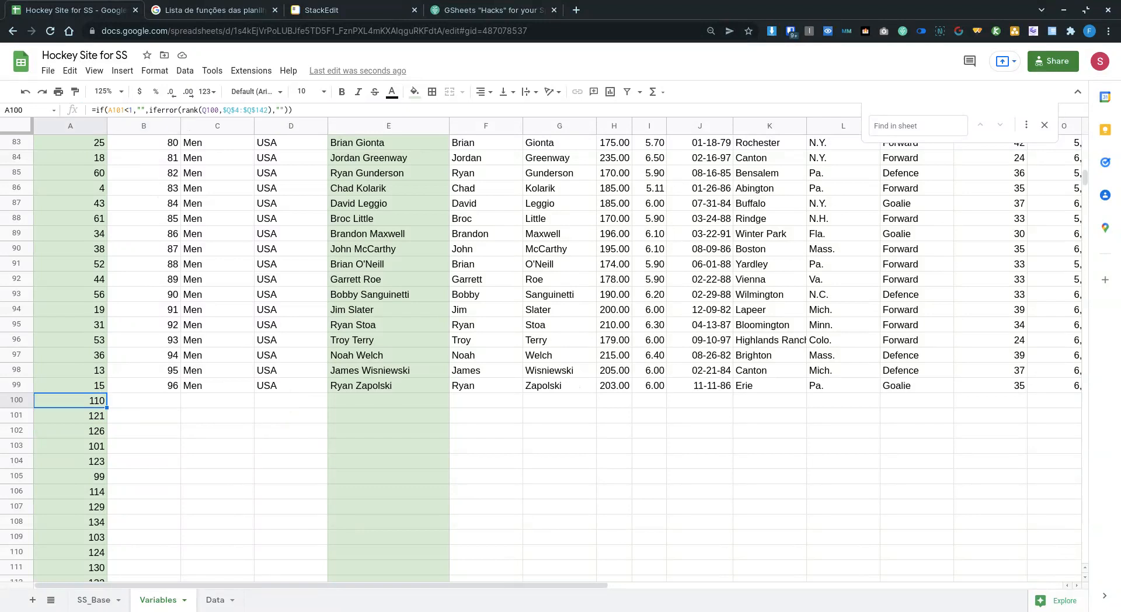
pyautogui.click(129, 109)
pyautogui.doubleClick(129, 110)
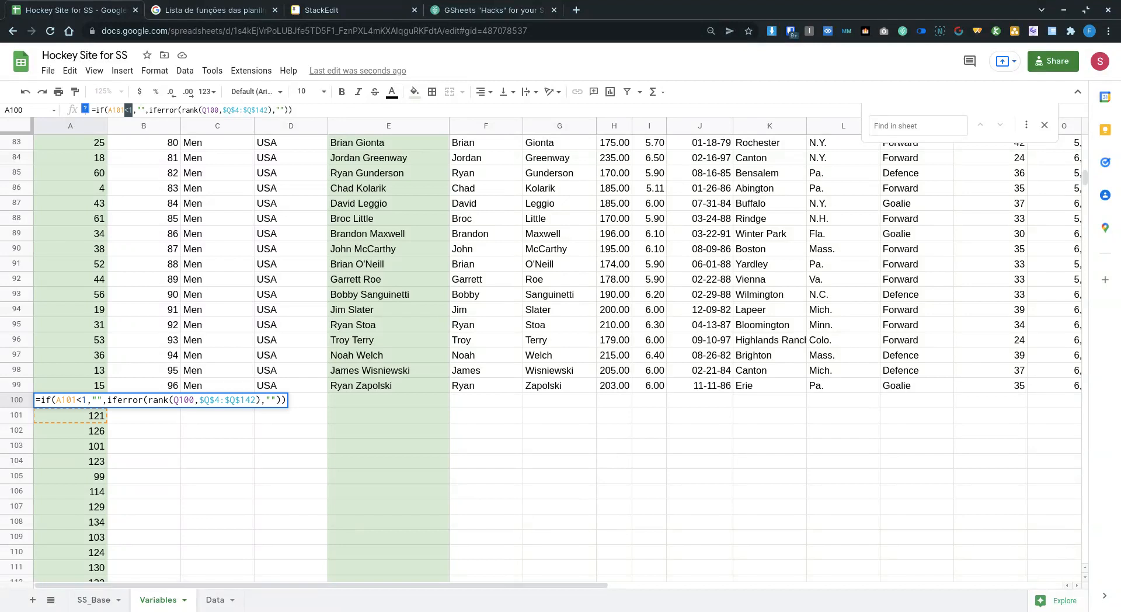
pyautogui.press('Right')
pyautogui.moveTo(355, 584); pyautogui.dragTo(292, 589)
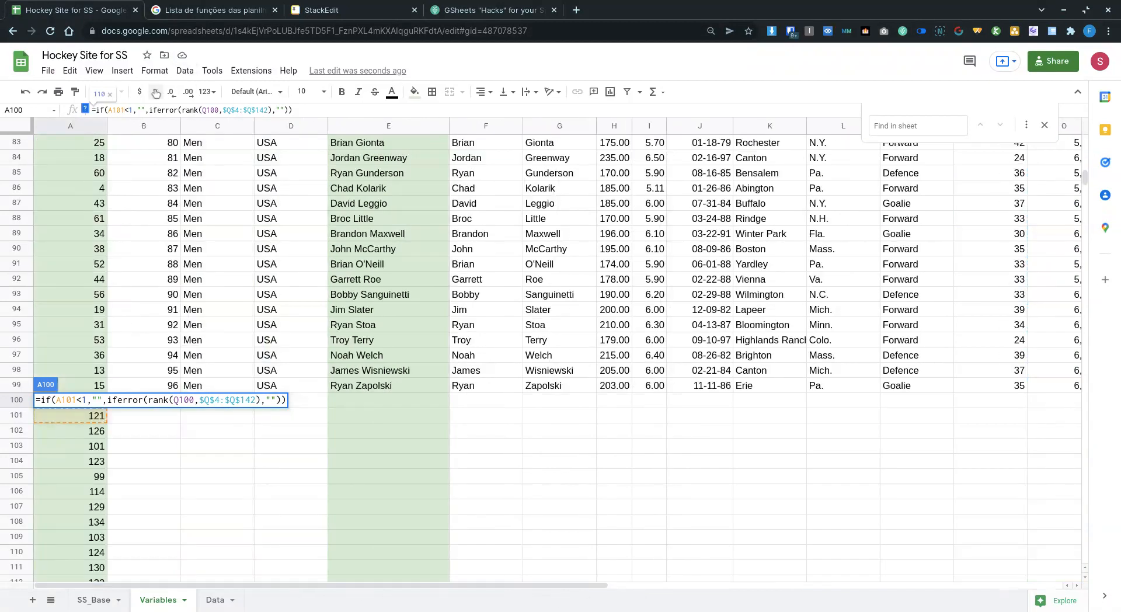
pyautogui.moveTo(112, 110); pyautogui.dragTo(108, 110)
pyautogui.write('q')
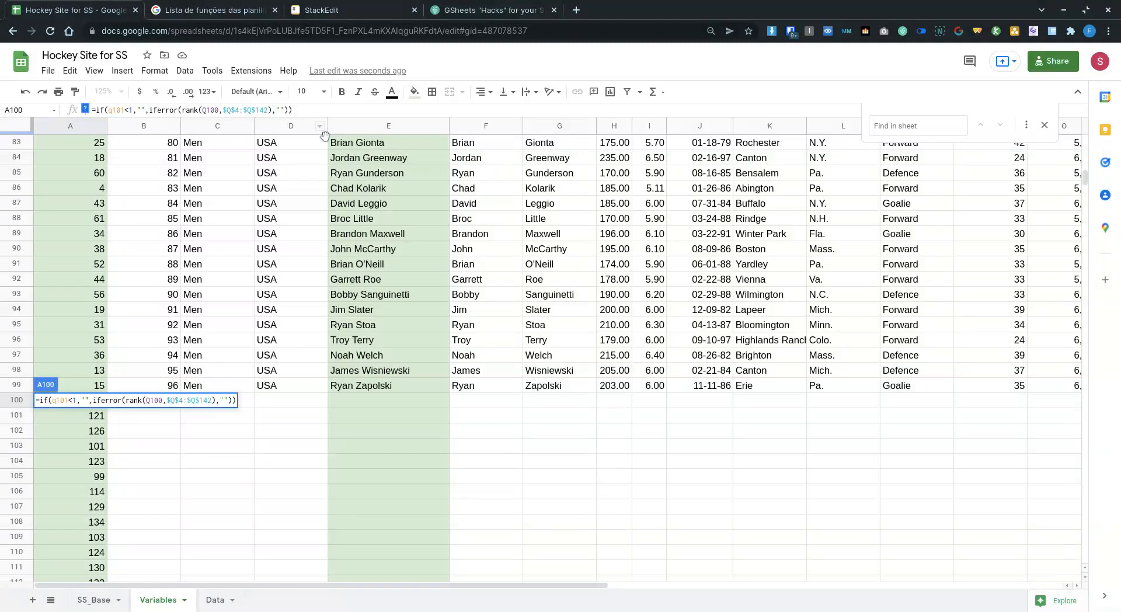
pyautogui.press('Return')
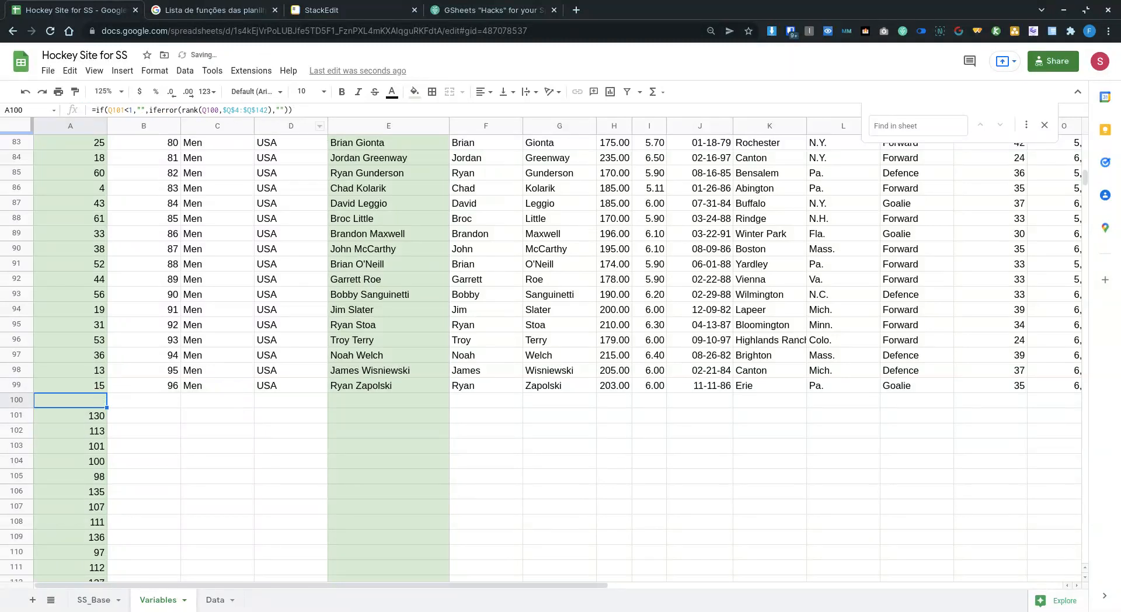
# Apply the RANK formula from A100 to the whole RANK column, A4:A142.
pyautogui.press('Right')
pyautogui.press('Left')
pyautogui.hotkey('ctrl', 'Right')
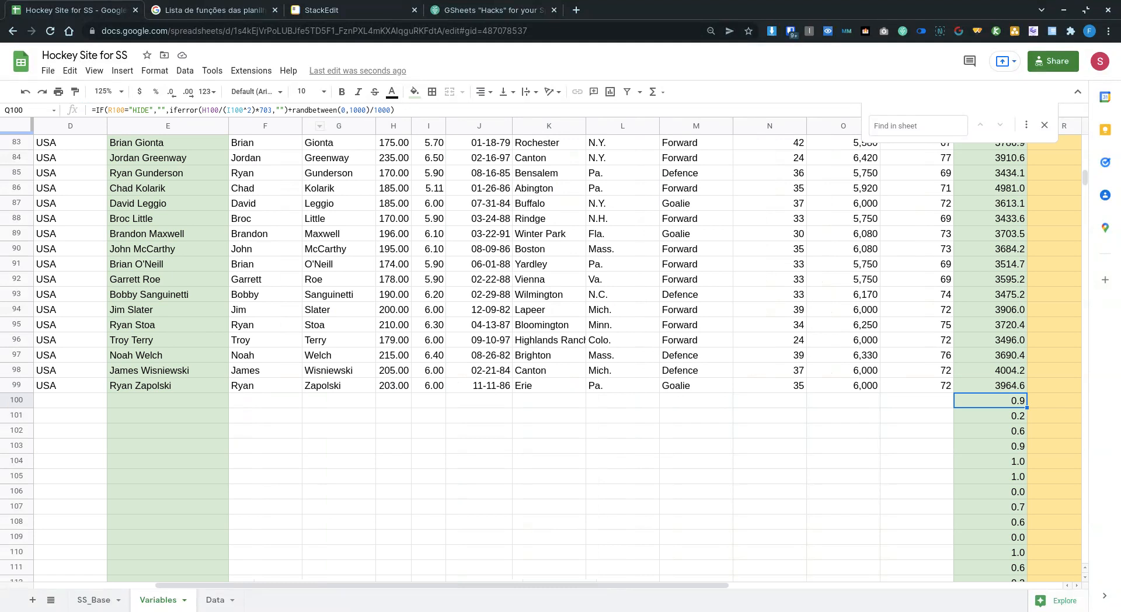
pyautogui.hotkey('ctrl', 'Left')
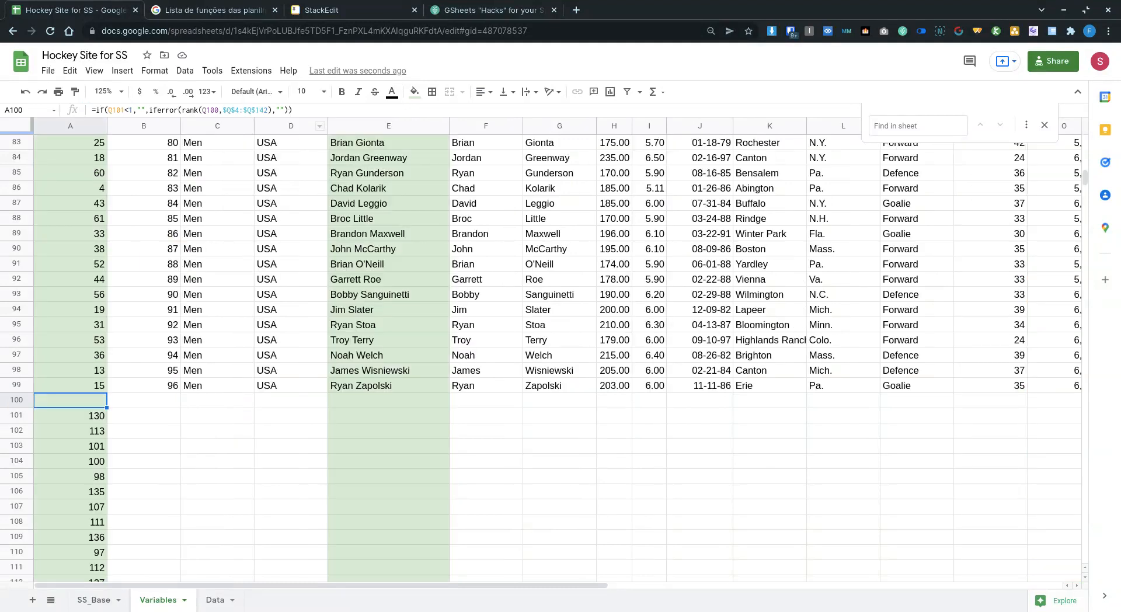
pyautogui.hotkey('ctrl', 'Up')
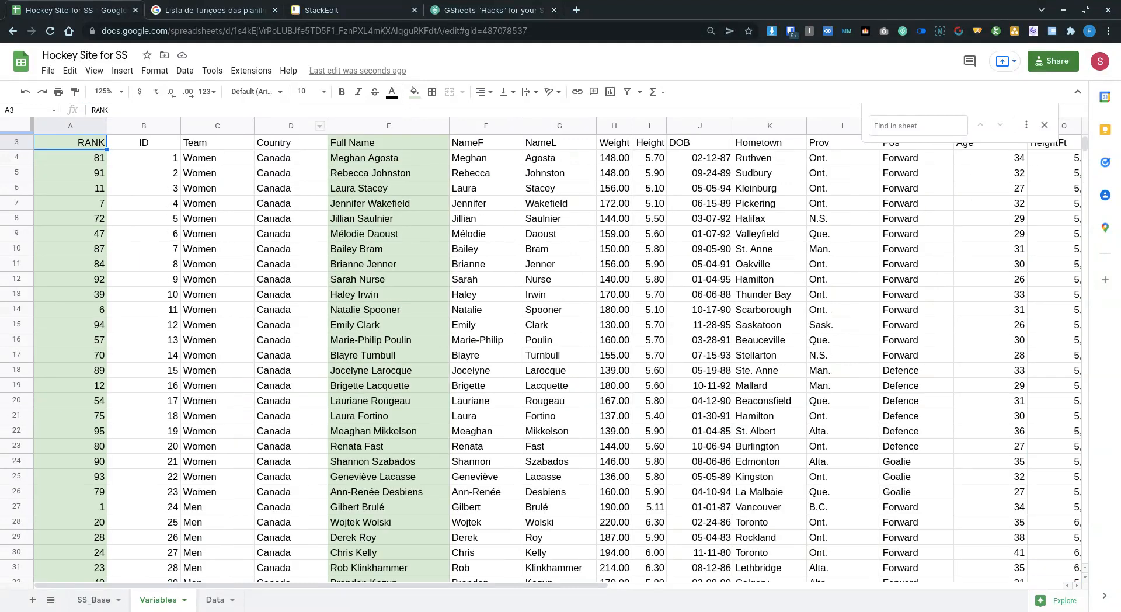
pyautogui.hotkey('ctrl', 'shift', 'Down')
pyautogui.hotkey('ctrl', 'v')
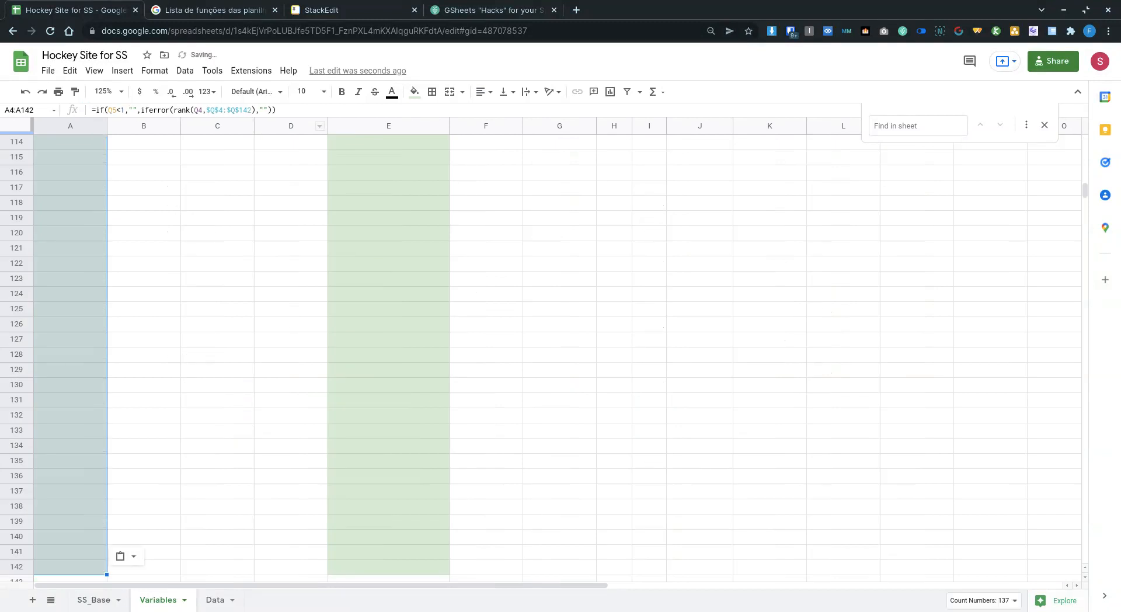
pyautogui.hotkey('ctrl', 'Up')
pyautogui.press('Down')
pyautogui.press('Down')
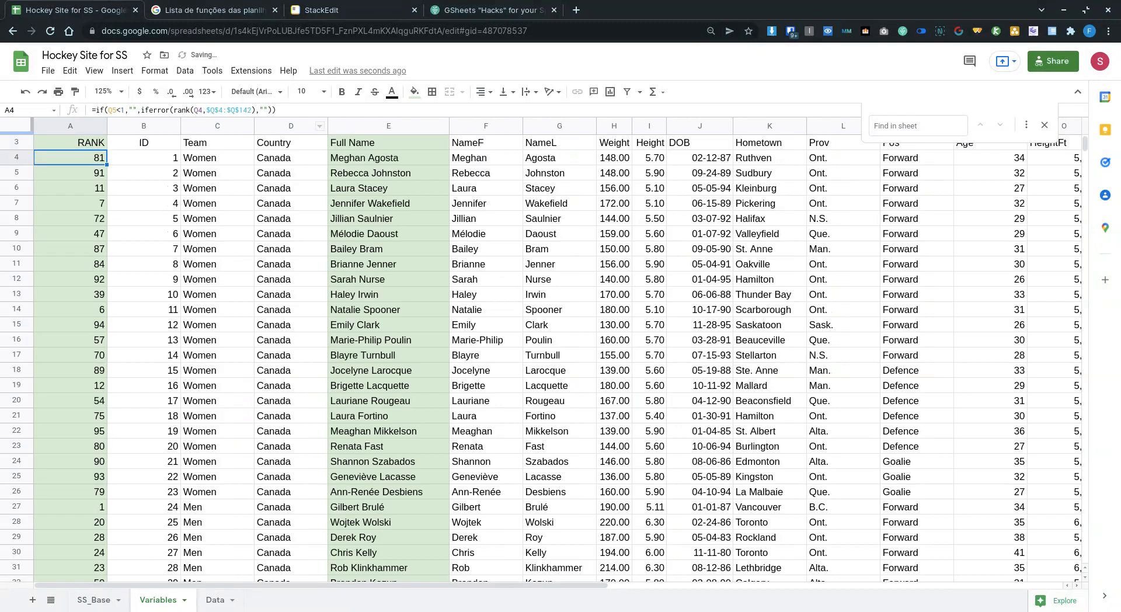
# Change the second rank on SS_Base, cell A3, to =A2-1 so the ranks count down.
pyautogui.click(87, 601)
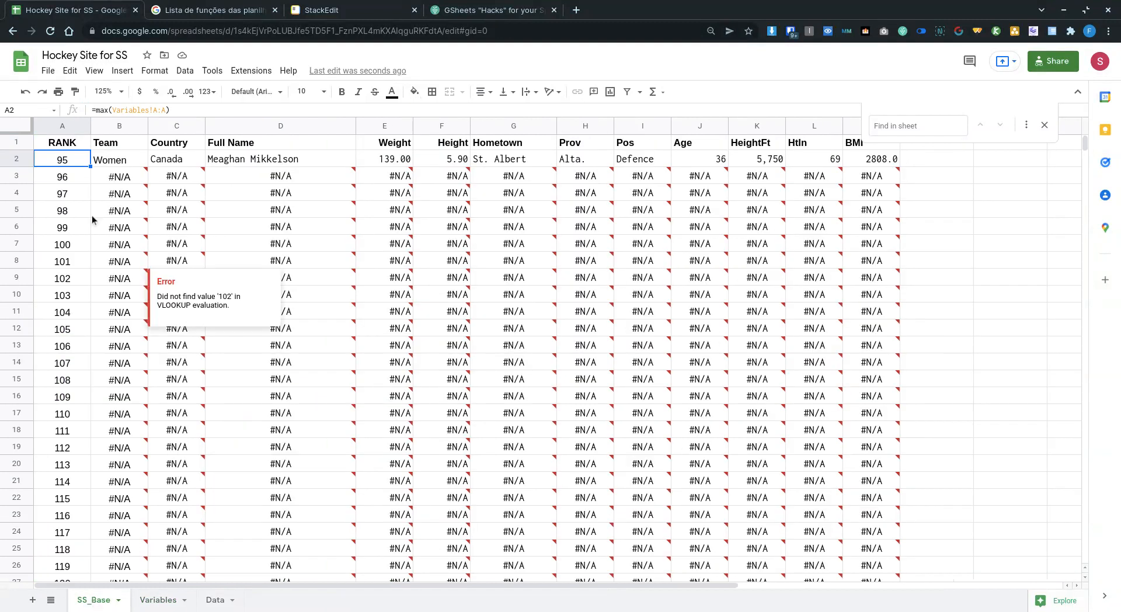
pyautogui.scroll(-12, 285, 275)
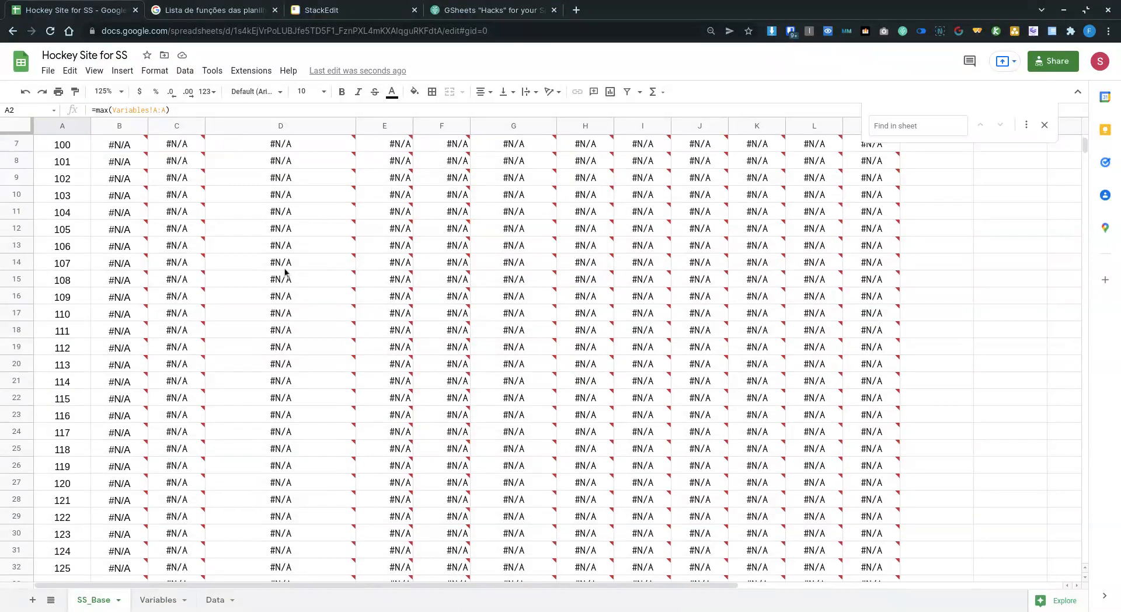
pyautogui.scroll(-5, 219, 320)
pyautogui.scroll(14, 140, 379)
pyautogui.scroll(5, 118, 349)
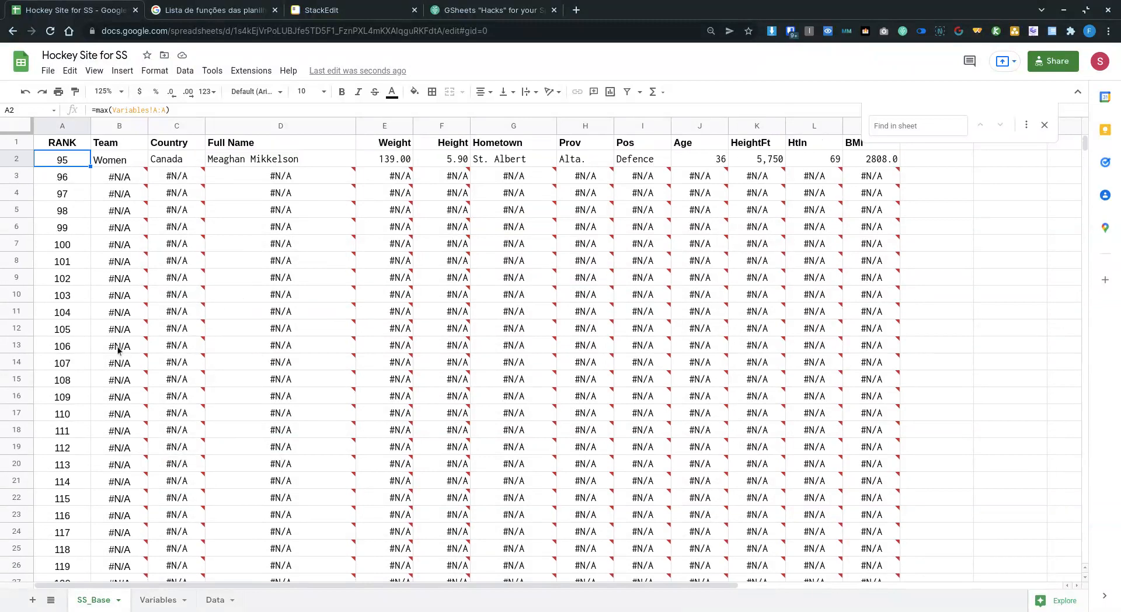
pyautogui.click(66, 176)
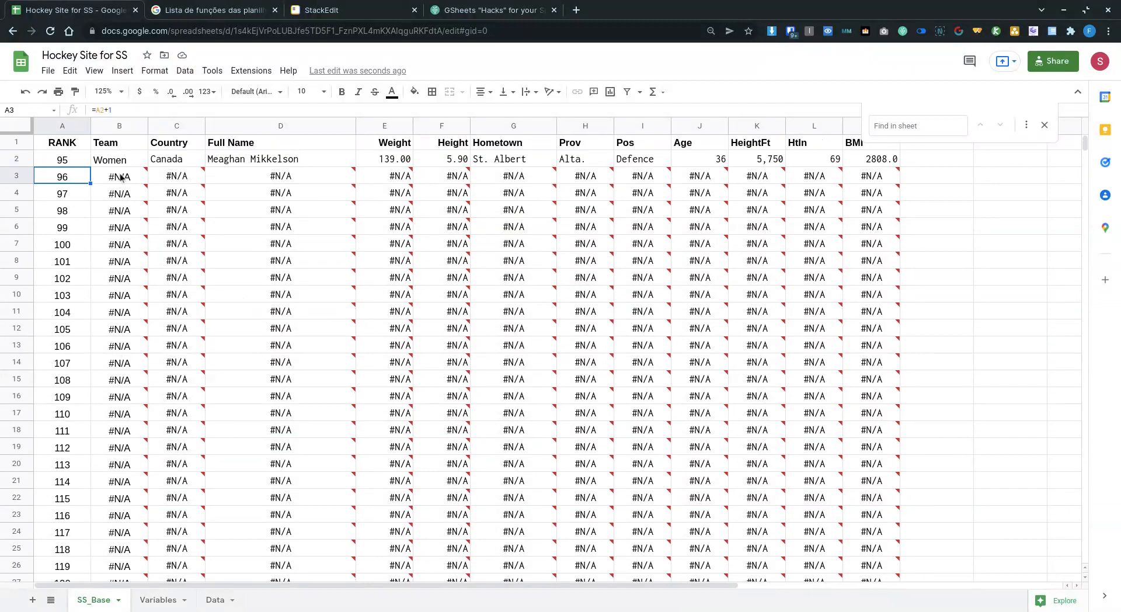
pyautogui.moveTo(145, 177)
pyautogui.write('=')
pyautogui.press('Up')
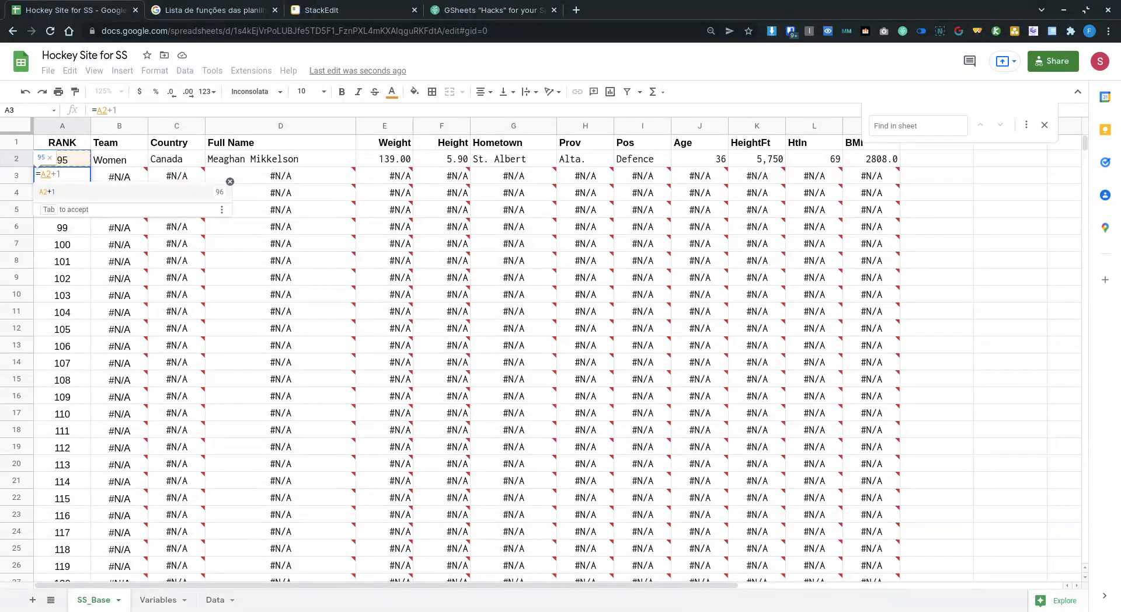
pyautogui.write('-1')
pyautogui.press('Return')
pyautogui.press('Up')
# Copy the countdown formula from A3 through A97 in the SS_Base RANK column.
pyautogui.hotkey('ctrl', 'c')
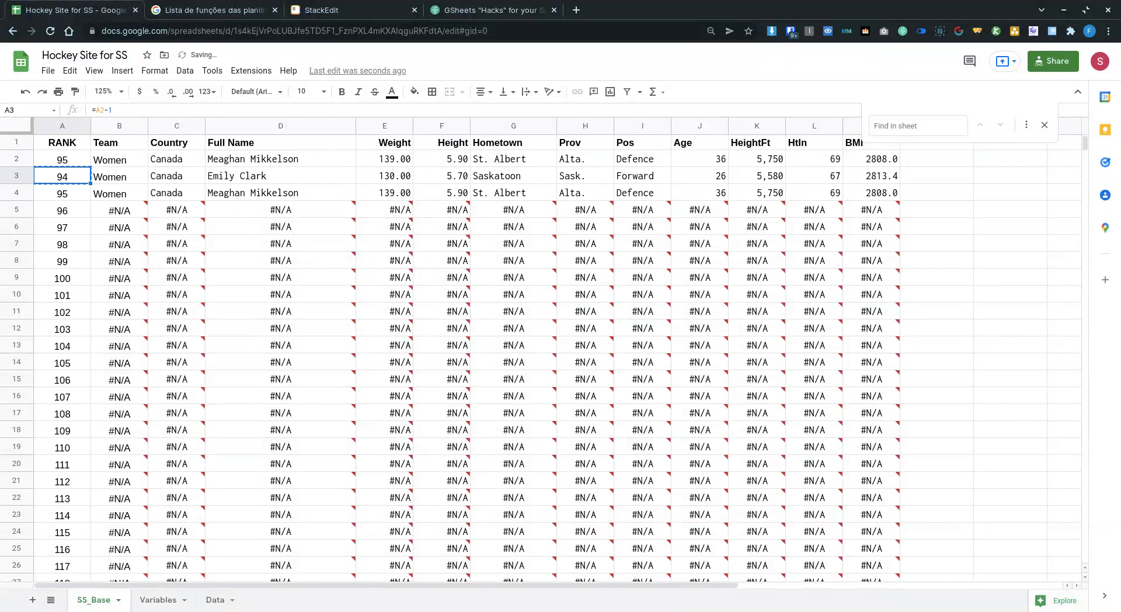
pyautogui.hotkey('shift', 'Down')
pyautogui.hotkey('shift', 'Down')
pyautogui.hotkey('shift', 'Down')
pyautogui.hotkey('shift', 'Down')
pyautogui.hotkey('shift', 'Down')
pyautogui.hotkey('shift', 'Down')
pyautogui.hotkey('shift', 'Down')
pyautogui.hotkey('shift', 'Down')
pyautogui.hotkey('shift', 'Down')
pyautogui.hotkey('shift', 'Down')
pyautogui.hotkey('shift', 'Down')
pyautogui.hotkey('shift', 'Down')
pyautogui.hotkey('shift', 'Down')
pyautogui.hotkey('shift', 'Down')
pyautogui.hotkey('shift', 'Down')
pyautogui.hotkey('shift', 'Down')
pyautogui.hotkey('shift', 'Down')
pyautogui.hotkey('shift', 'Down')
pyautogui.hotkey('shift', 'Down')
pyautogui.hotkey('shift', 'Down')
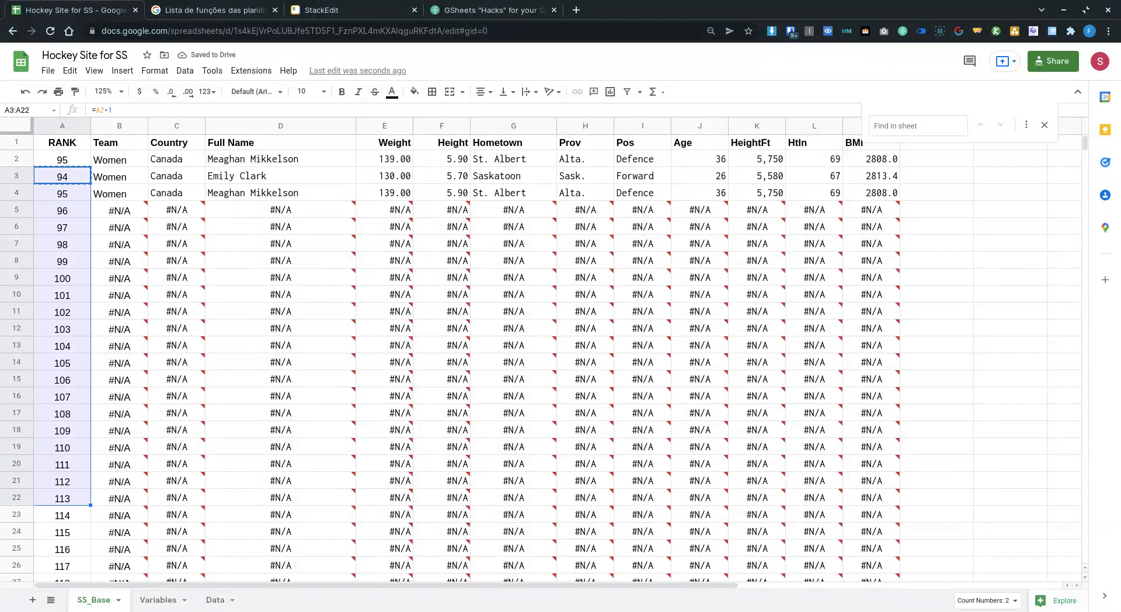
pyautogui.hotkey('shift', 'Down')
pyautogui.hotkey('shift', 'Down')
pyautogui.hotkey('shift', 'Down')
pyautogui.hotkey('shift', 'Down')
pyautogui.hotkey('shift', 'Down')
pyautogui.hotkey('shift', 'Down')
pyautogui.hotkey('shift', 'Down')
pyautogui.hotkey('shift', 'Down')
pyautogui.hotkey('shift', 'Down')
pyautogui.hotkey('shift', 'Down')
pyautogui.hotkey('shift', 'Down')
pyautogui.hotkey('shift', 'Down')
pyautogui.hotkey('shift', 'Down')
pyautogui.hotkey('shift', 'Down')
pyautogui.hotkey('shift', 'Down')
pyautogui.hotkey('shift', 'Down')
pyautogui.hotkey('shift', 'Down')
pyautogui.hotkey('shift', 'Down')
pyautogui.hotkey('shift', 'Down')
pyautogui.hotkey('shift', 'Down')
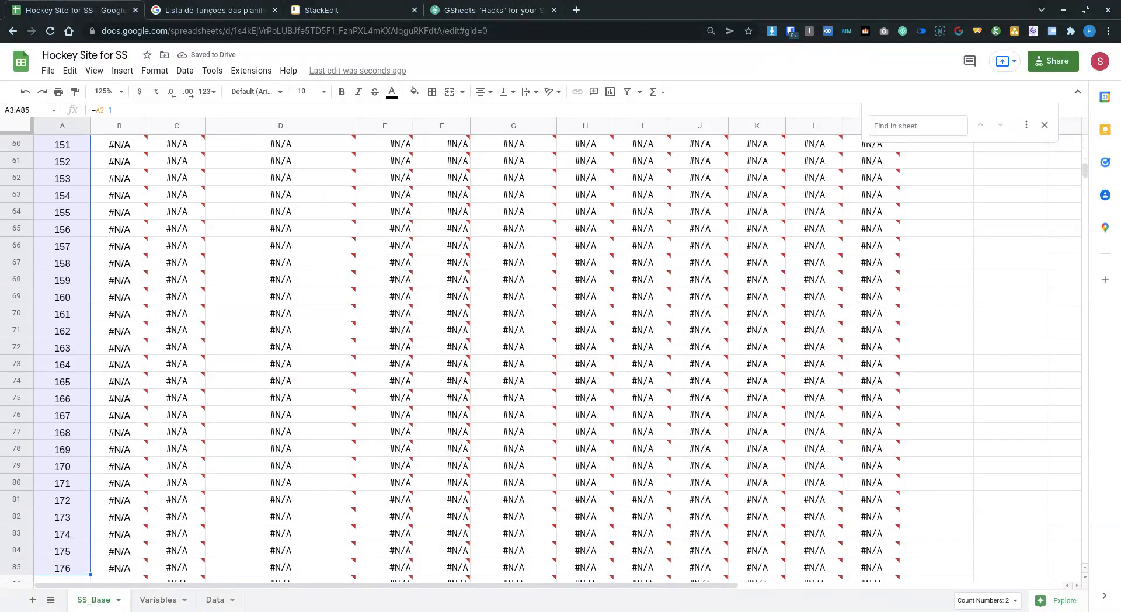
pyautogui.hotkey('shift', 'Up')
pyautogui.hotkey('shift', 'Up')
pyautogui.hotkey('shift', 'Up')
pyautogui.hotkey('shift', 'Up')
pyautogui.hotkey('shift', 'Up')
pyautogui.hotkey('shift', 'Up')
pyautogui.hotkey('shift', 'Up')
pyautogui.hotkey('shift', 'Up')
pyautogui.hotkey('shift', 'Up')
pyautogui.hotkey('shift', 'Up')
pyautogui.hotkey('shift', 'Up')
pyautogui.hotkey('shift', 'Up')
pyautogui.hotkey('shift', 'Up')
pyautogui.hotkey('shift', 'Up')
pyautogui.hotkey('shift', 'Up')
pyautogui.hotkey('shift', 'Up')
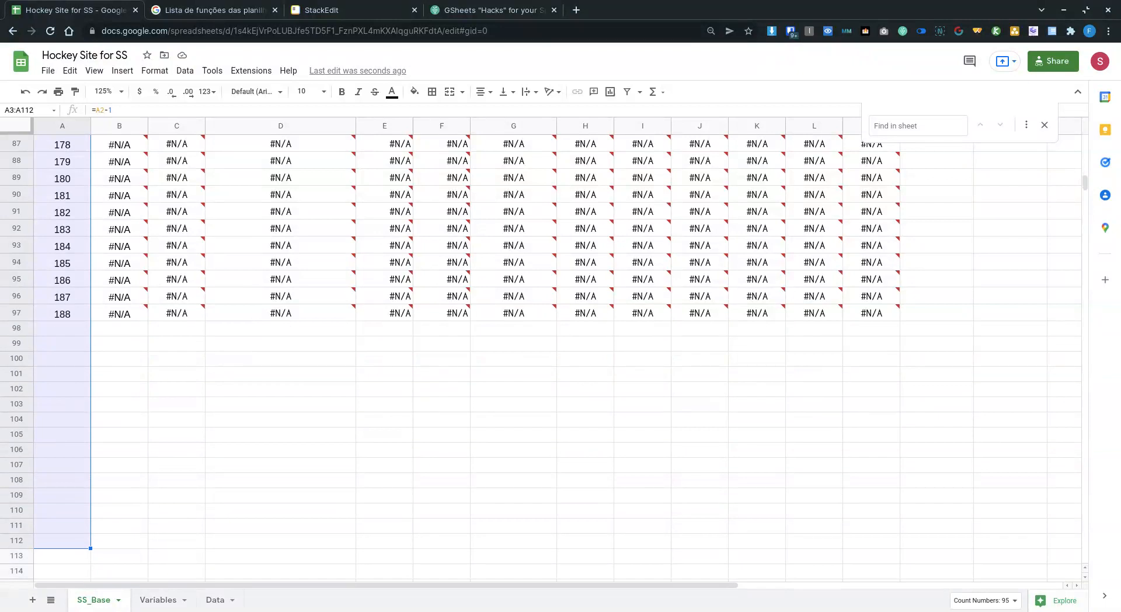
pyautogui.hotkey('shift', 'Up')
pyautogui.hotkey('ctrl', 'v')
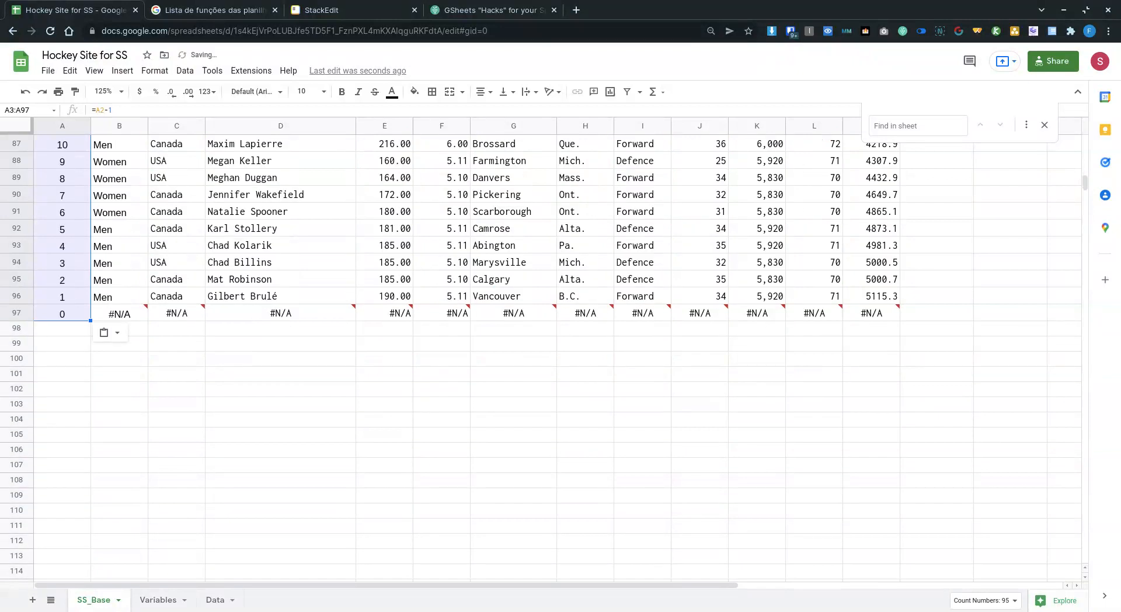
# Clear the surplus last row of SS_Base, A97:M97.
pyautogui.press('Down')
pyautogui.hotkey('ctrl', 'Down')
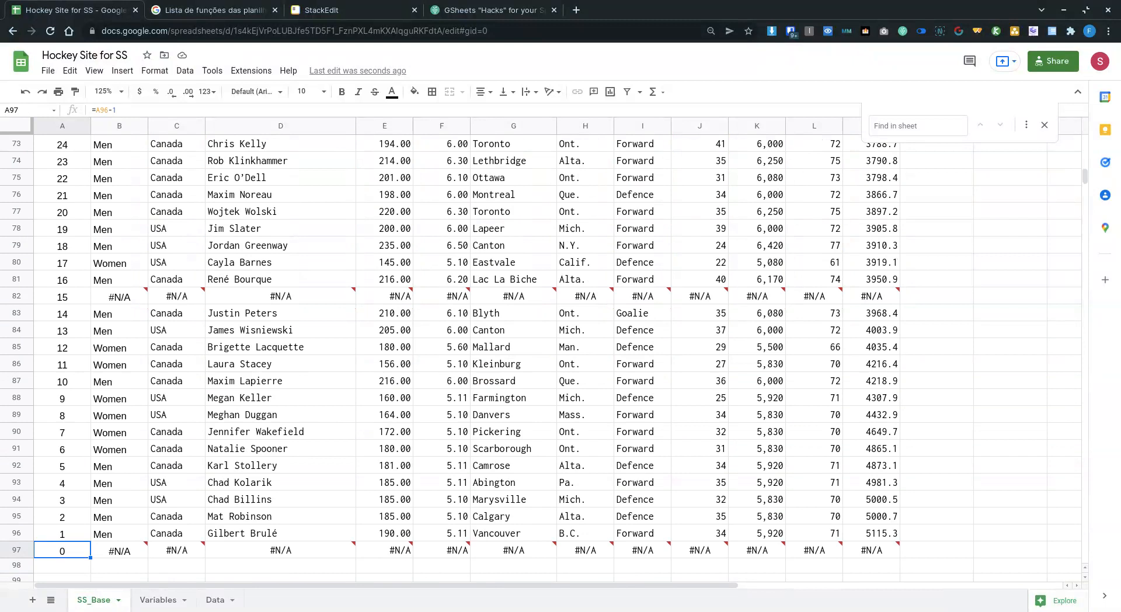
pyautogui.hotkey('ctrl', 'shift', 'Right')
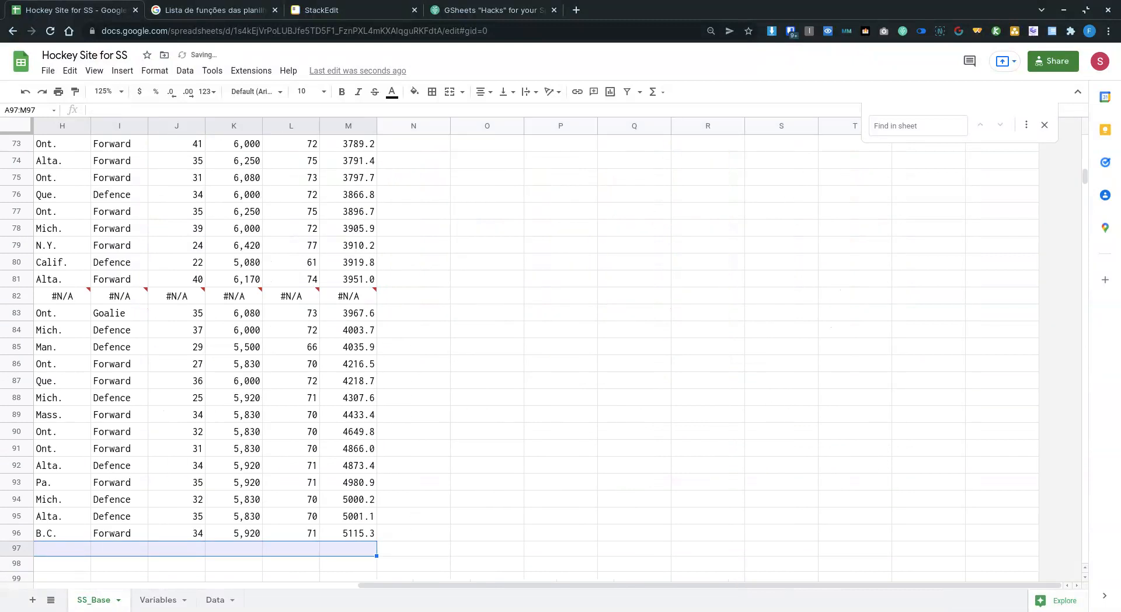
pyautogui.press('Delete')
# Review the SS_Base ranking from top to bottom and inspect the rank and lookup cells in row 82.
pyautogui.press('Right')
pyautogui.hotkey('ctrl', 'Up')
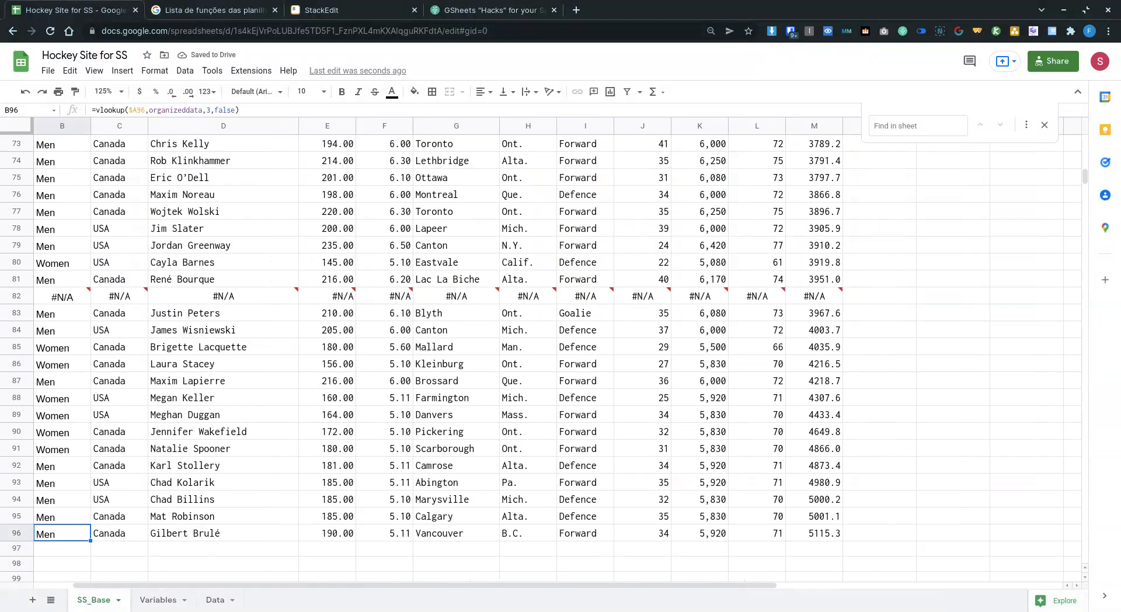
pyautogui.hotkey('ctrl', 'Up')
pyautogui.hotkey('ctrl', 'Left')
pyautogui.press('Down')
pyautogui.press('Down')
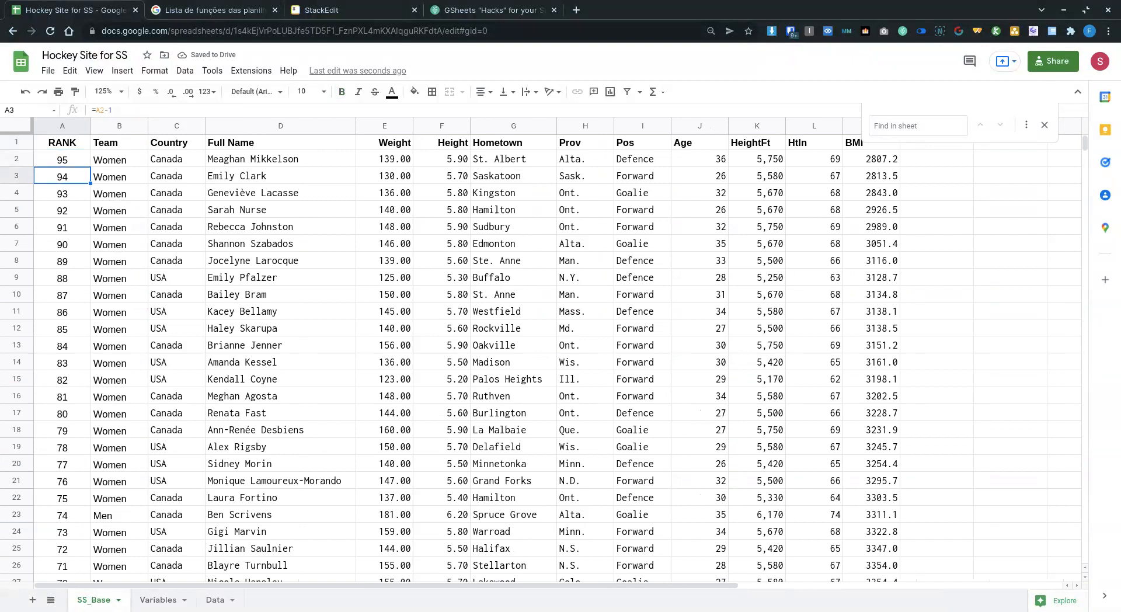
pyautogui.scroll(-12, 117, 267)
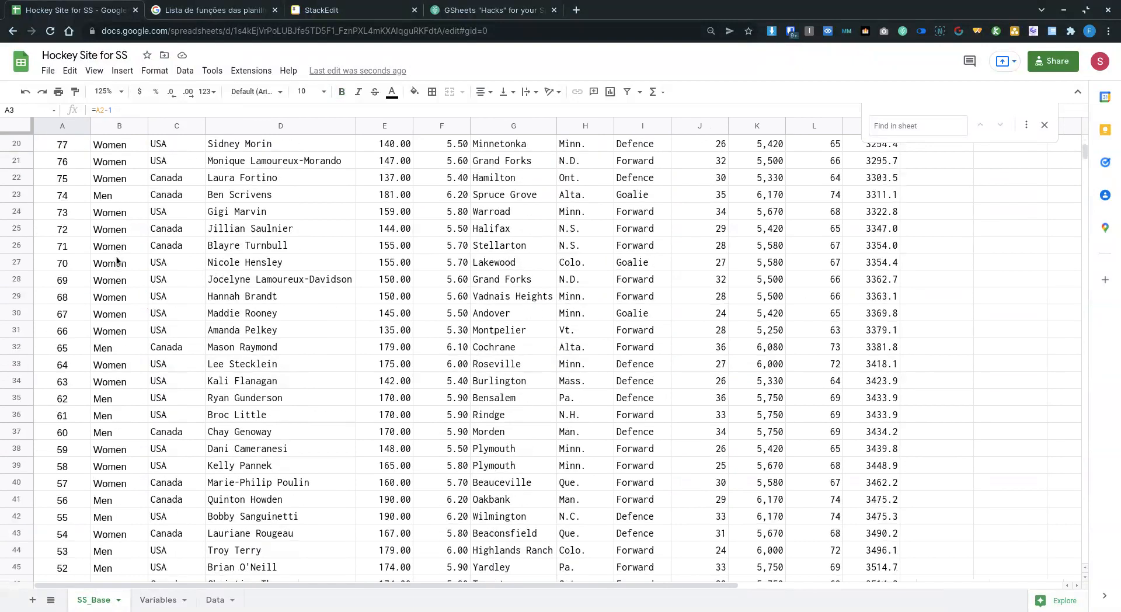
pyautogui.scroll(-12, 118, 268)
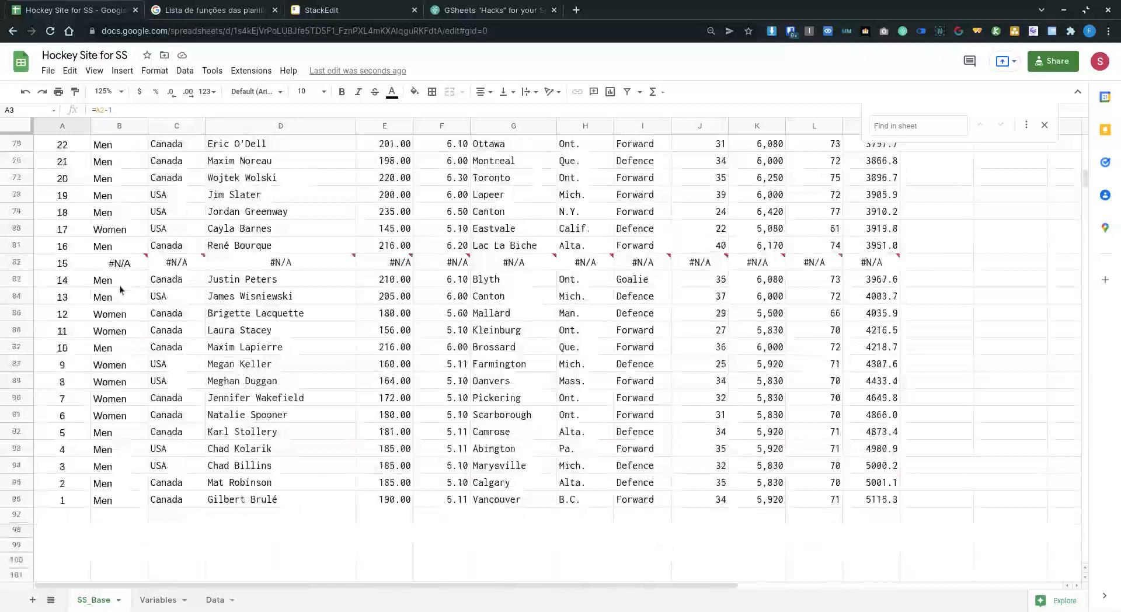
pyautogui.click(86, 261)
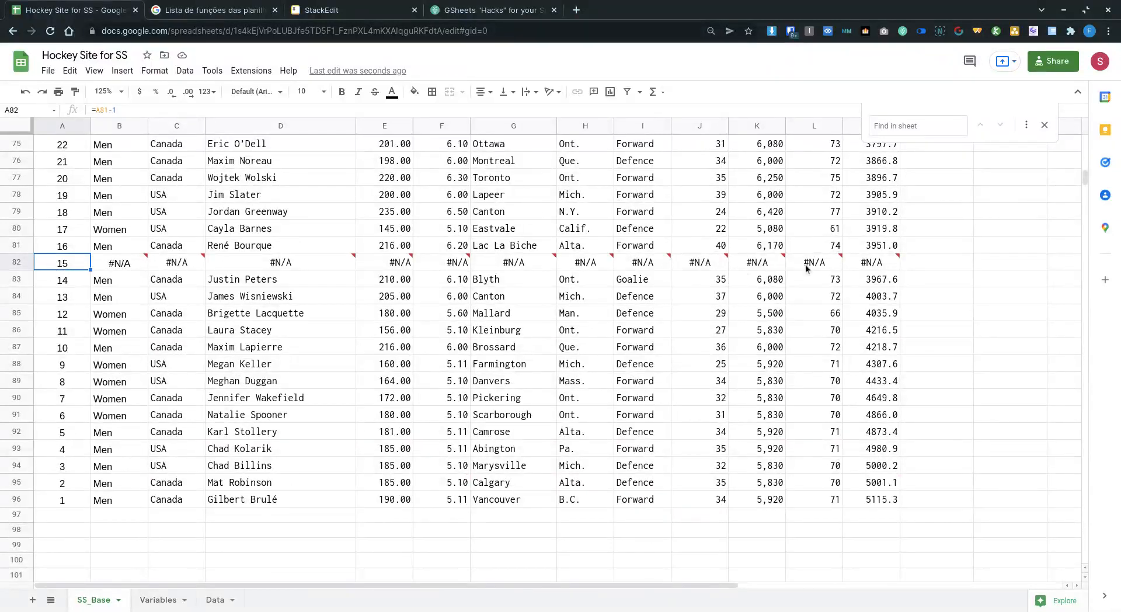
pyautogui.click(109, 263)
pyautogui.click(70, 264)
# On Variables, change the random part of the BMI formula in Q4 to randbetween(0,100000)/100000.
pyautogui.click(153, 599)
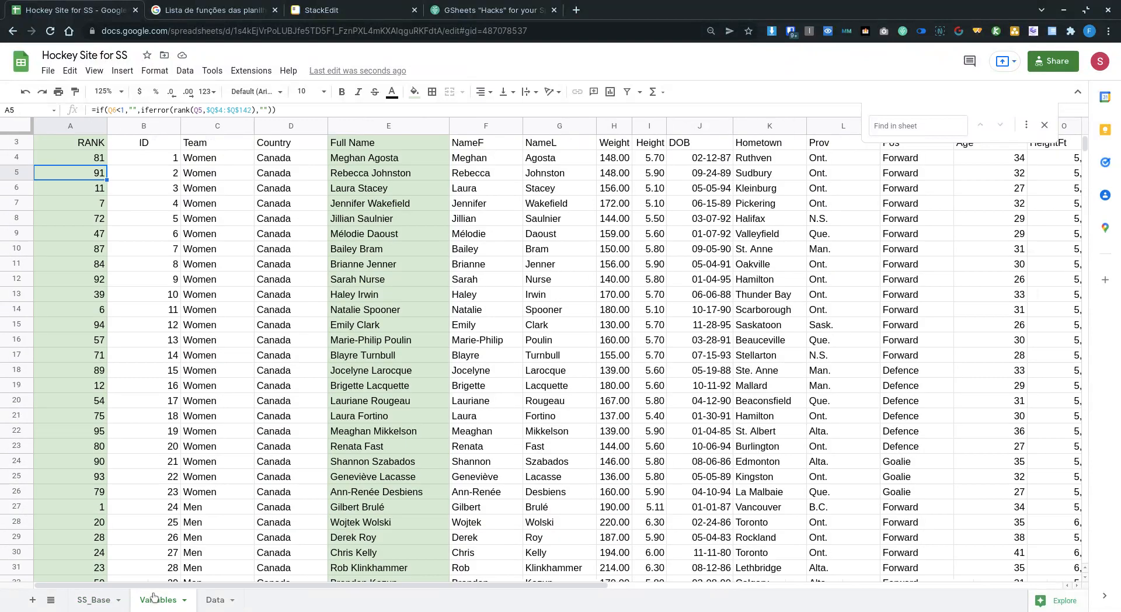
pyautogui.click(981, 162)
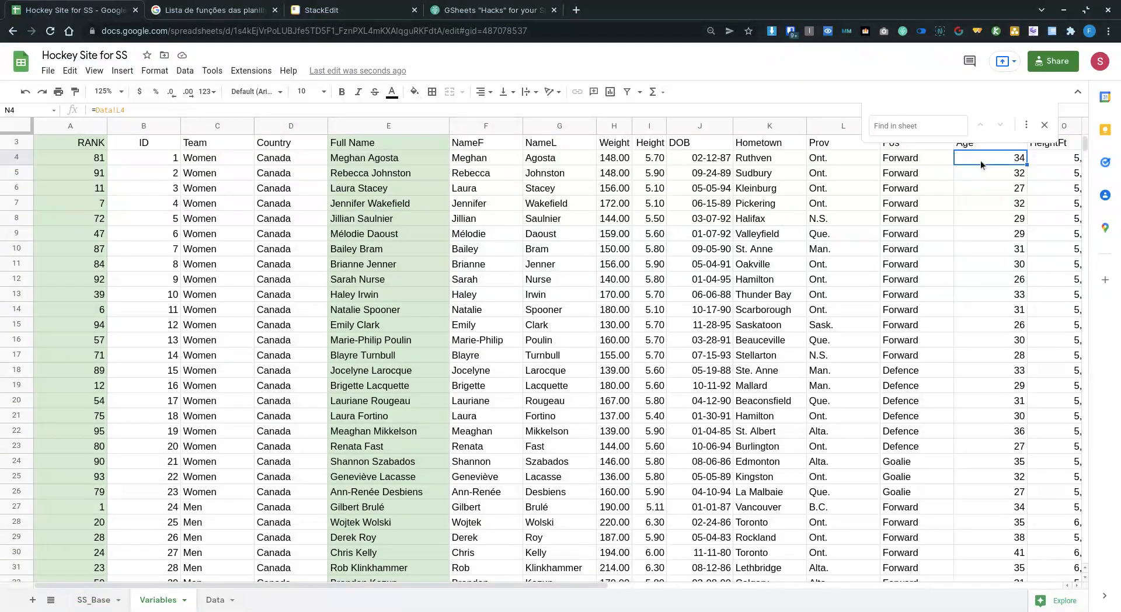
pyautogui.press('Right')
pyautogui.press('Right')
pyautogui.press('Right')
pyautogui.press('Right')
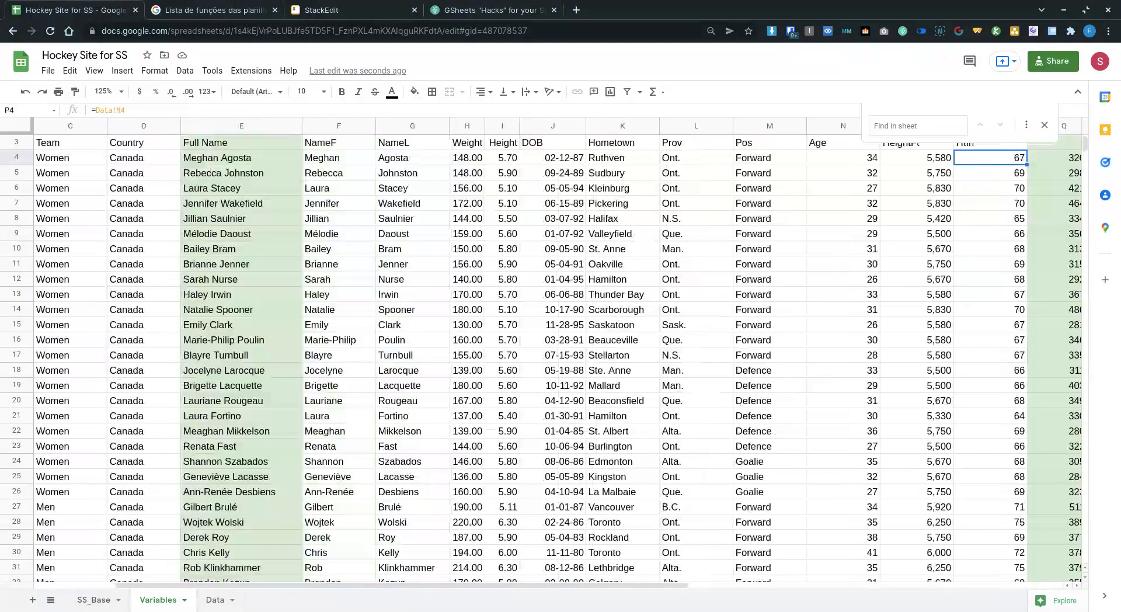
pyautogui.press('Left')
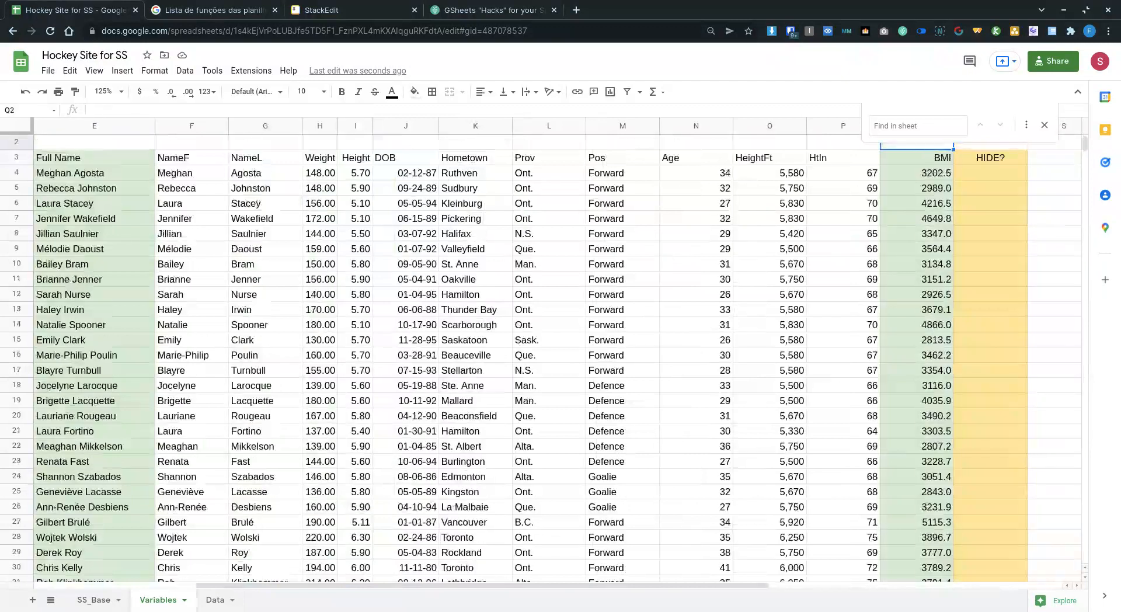
pyautogui.click(339, 109)
pyautogui.write('00')
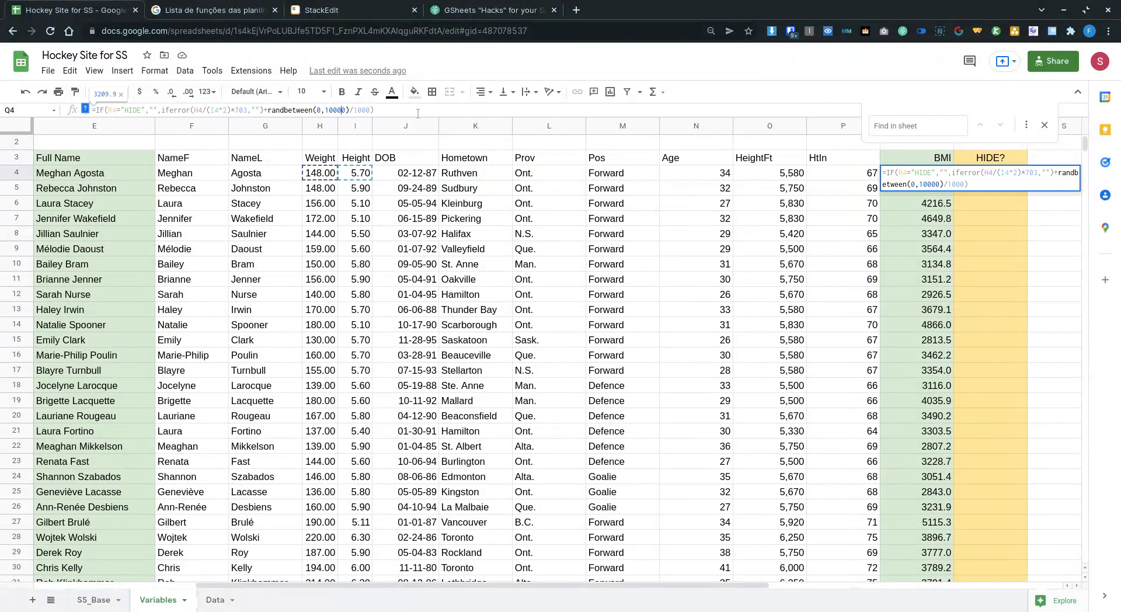
pyautogui.press('Right')
pyautogui.press('Right')
pyautogui.press('Right')
pyautogui.press('Right')
pyautogui.write('00')
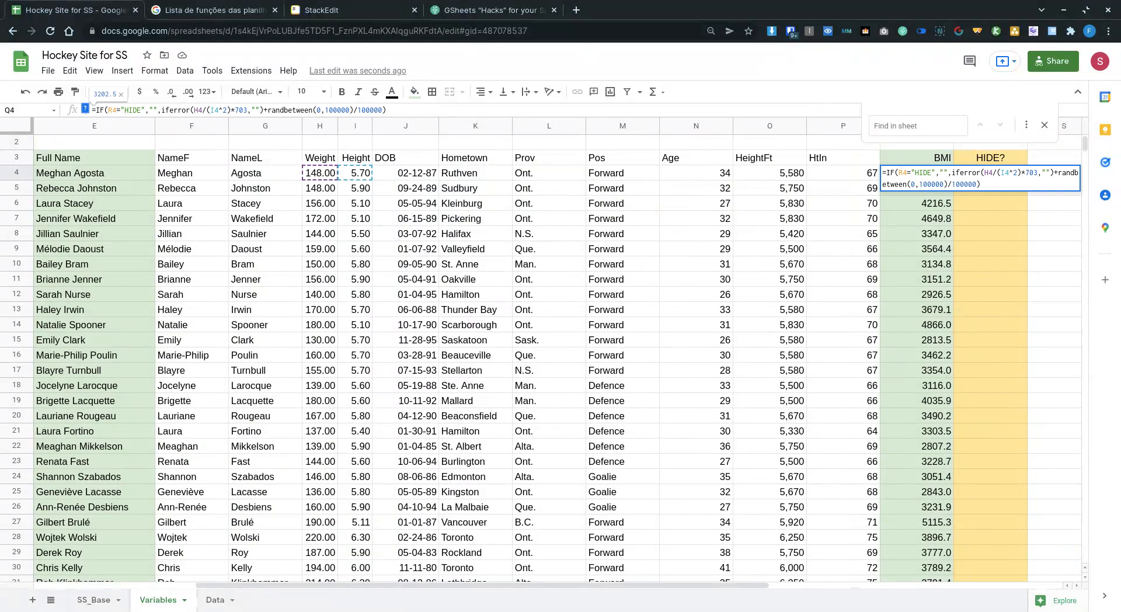
pyautogui.press('Return')
# Fill the updated BMI formula from Q4 down through Q142.
pyautogui.press('Up')
pyautogui.hotkey('ctrl', 'shift', 'Down')
pyautogui.hotkey('ctrl', 'd')
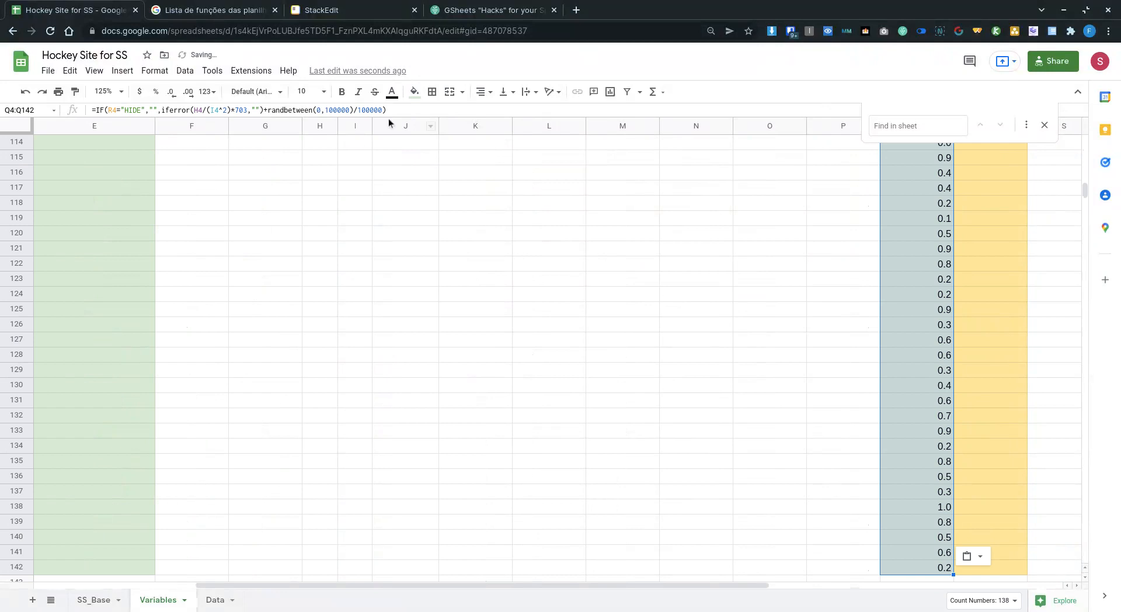
# Check the error row 82 on SS_Base and examine the unused BMI rows and the first RANK formulas on Variables.
pyautogui.click(102, 601)
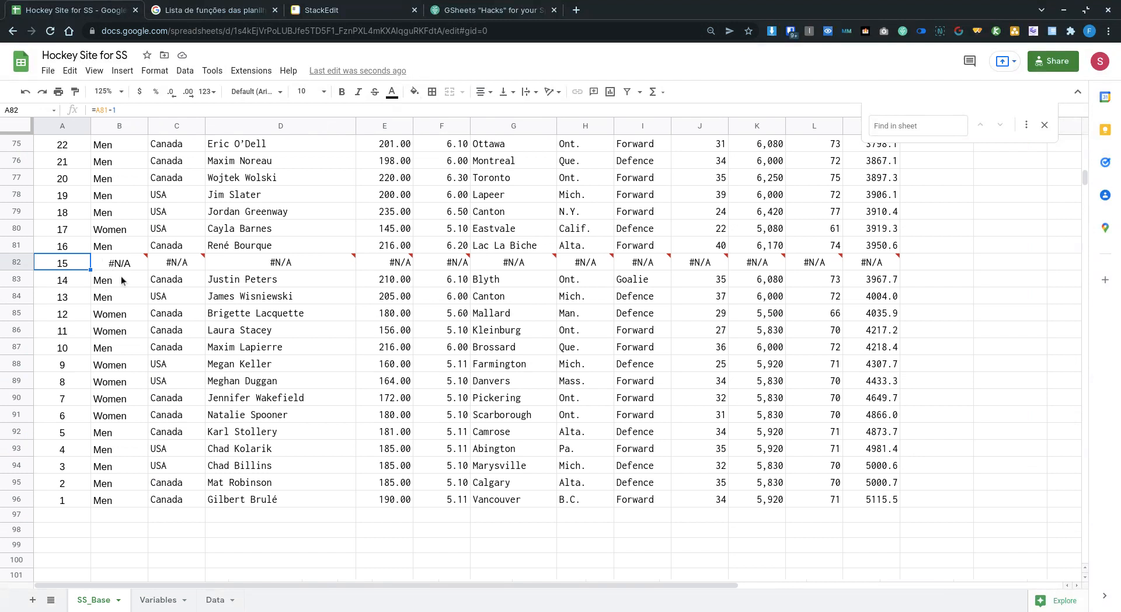
pyautogui.click(162, 599)
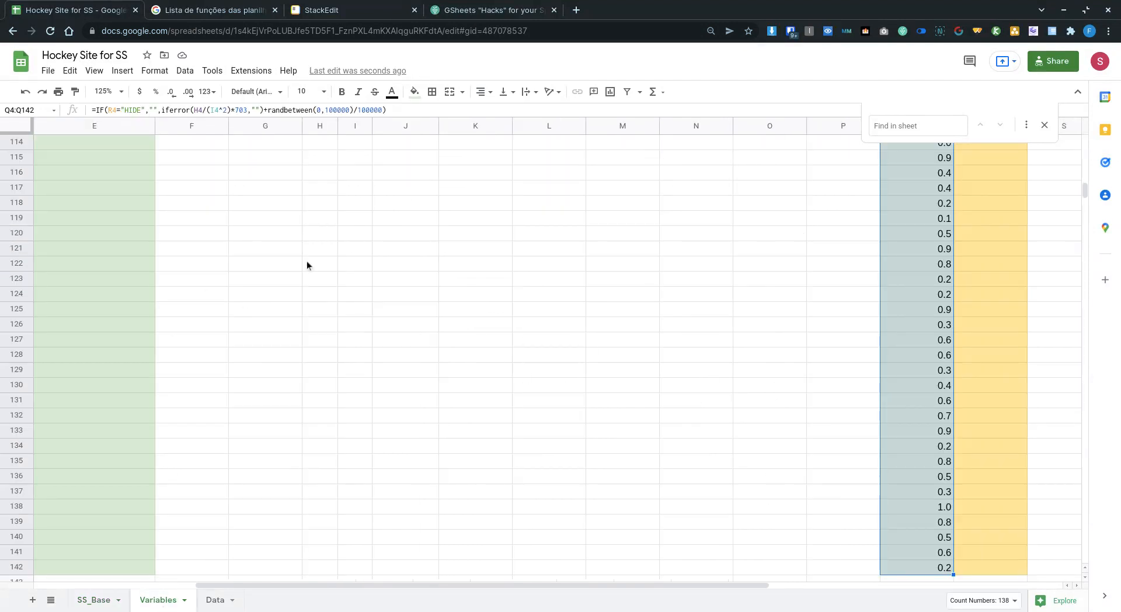
pyautogui.scroll(4, 409, 350)
pyautogui.click(935, 206)
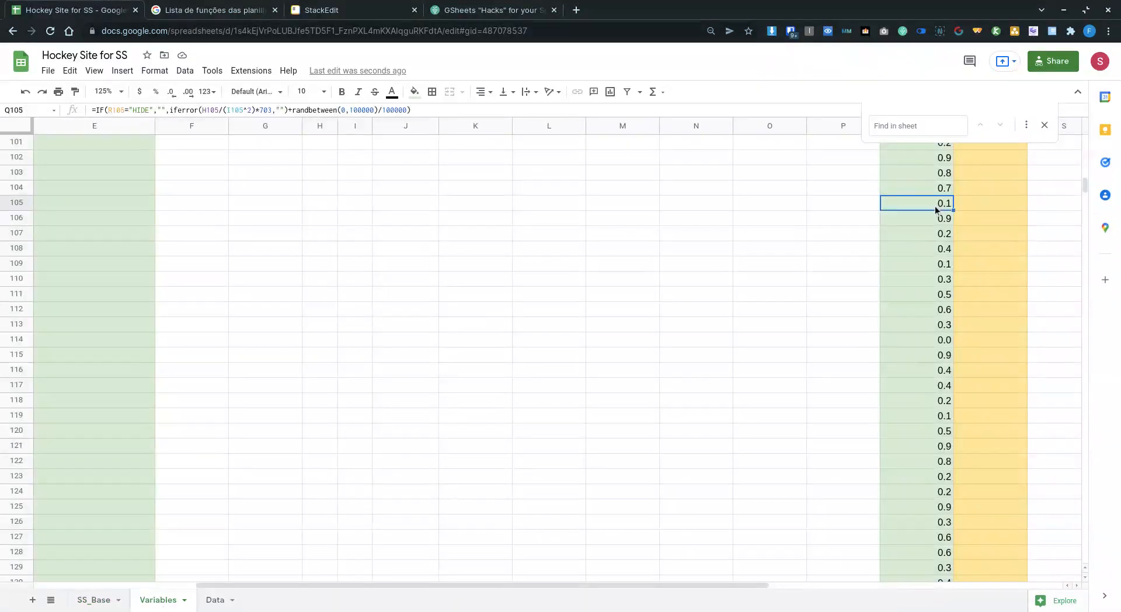
pyautogui.hotkey('ctrl', 'Left')
pyautogui.hotkey('ctrl', 'Up')
pyautogui.press('Down')
pyautogui.press('Down')
pyautogui.press('Down')
pyautogui.press('Down')
pyautogui.press('Down')
pyautogui.press('Down')
pyautogui.press('Down')
pyautogui.press('Down')
pyautogui.press('Down')
pyautogui.press('Down')
pyautogui.press('Down')
pyautogui.press('Down')
pyautogui.press('Down')
pyautogui.press('Down')
pyautogui.press('Down')
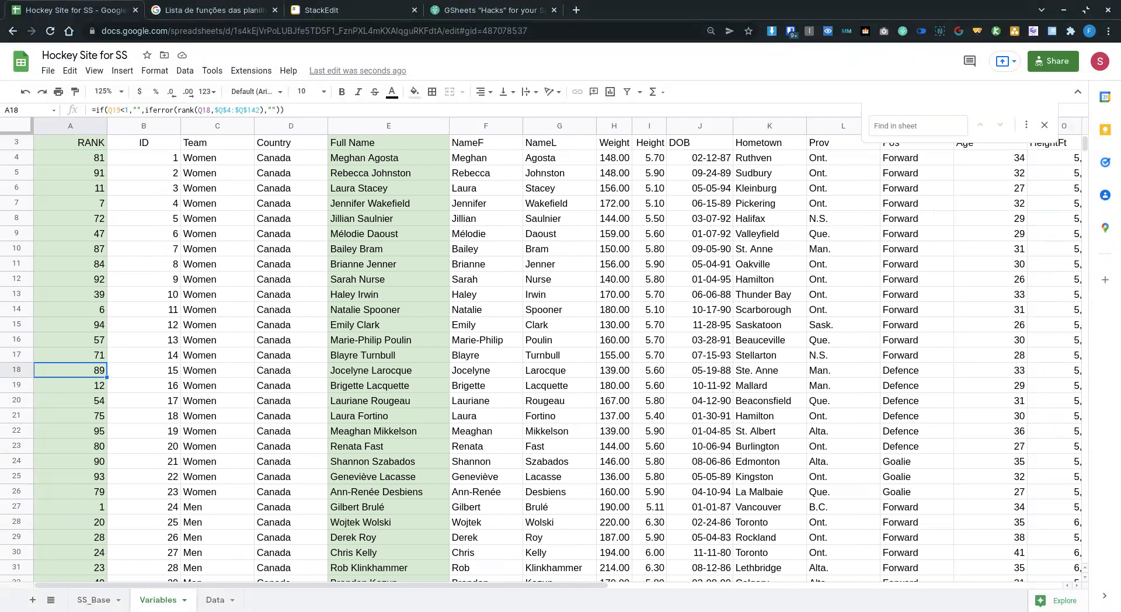
# Inspect the BMI formula in Q4 against the rank formula in A4 on Variables.
pyautogui.click(1021, 194)
pyautogui.press('Up')
pyautogui.press('Up')
pyautogui.press('Up')
pyautogui.press('Up')
pyautogui.press('Up')
pyautogui.press('Right')
pyautogui.press('Right')
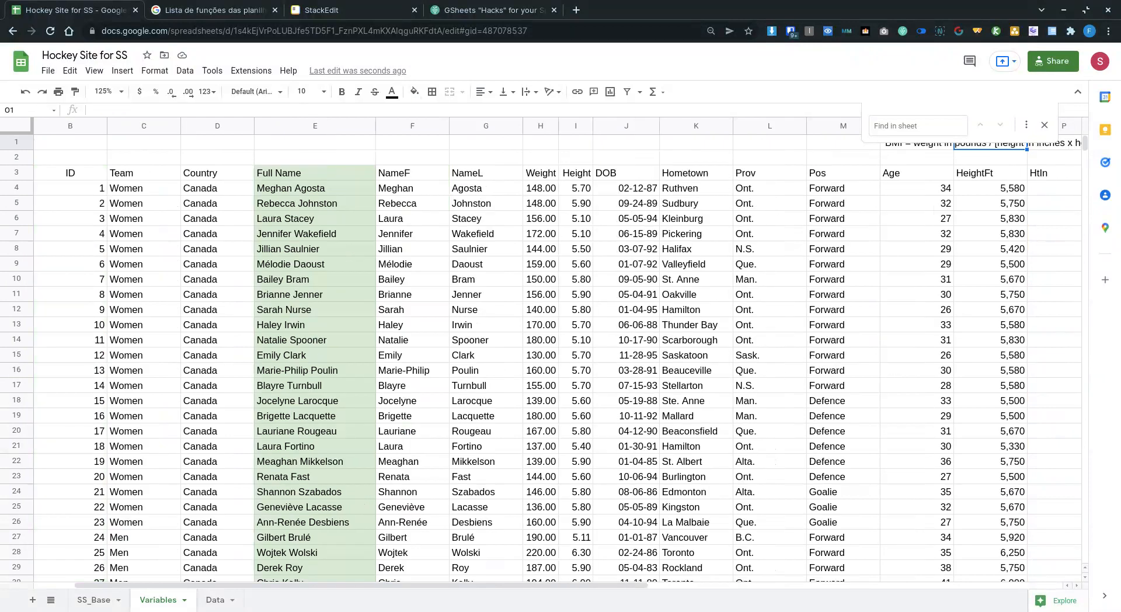
pyautogui.press('Down')
pyautogui.press('Down')
pyautogui.press('Right')
pyautogui.click(990, 188)
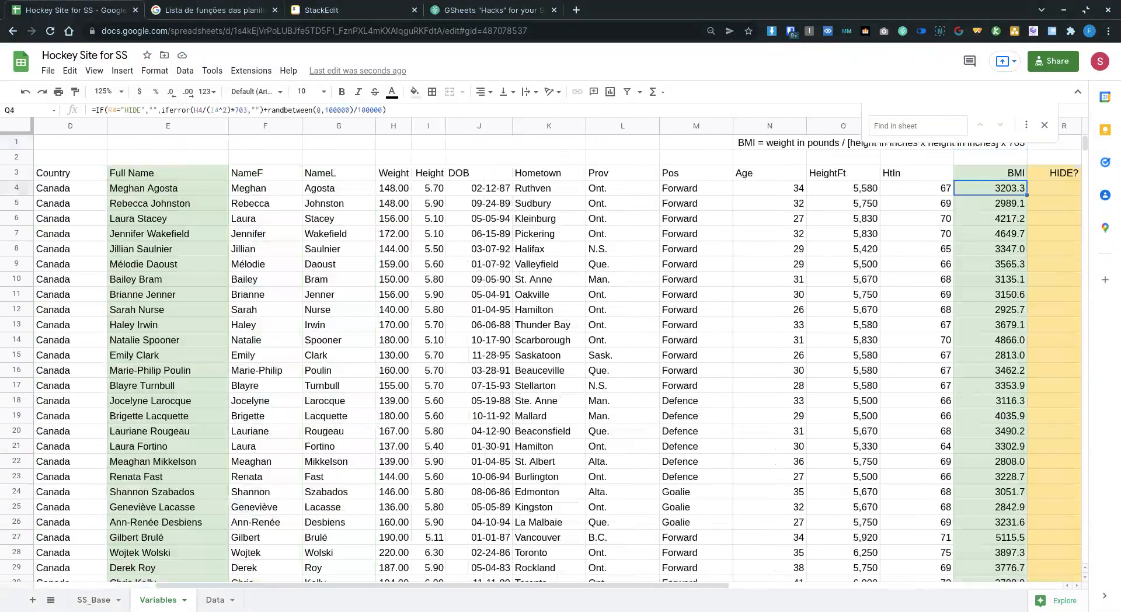
pyautogui.press('Home')
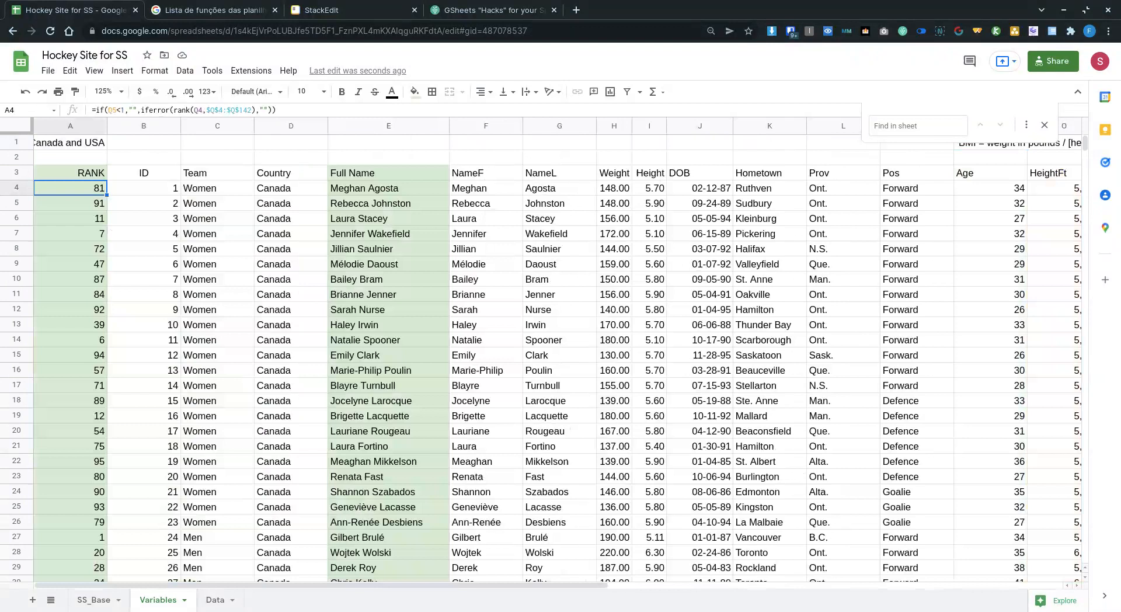
# Step down the RANK column of Variables from A4 to A63, looking for a missing rank.
pyautogui.press('Down')
pyautogui.press('Down')
pyautogui.press('Down')
pyautogui.press('Down')
pyautogui.press('Down')
pyautogui.press('Down')
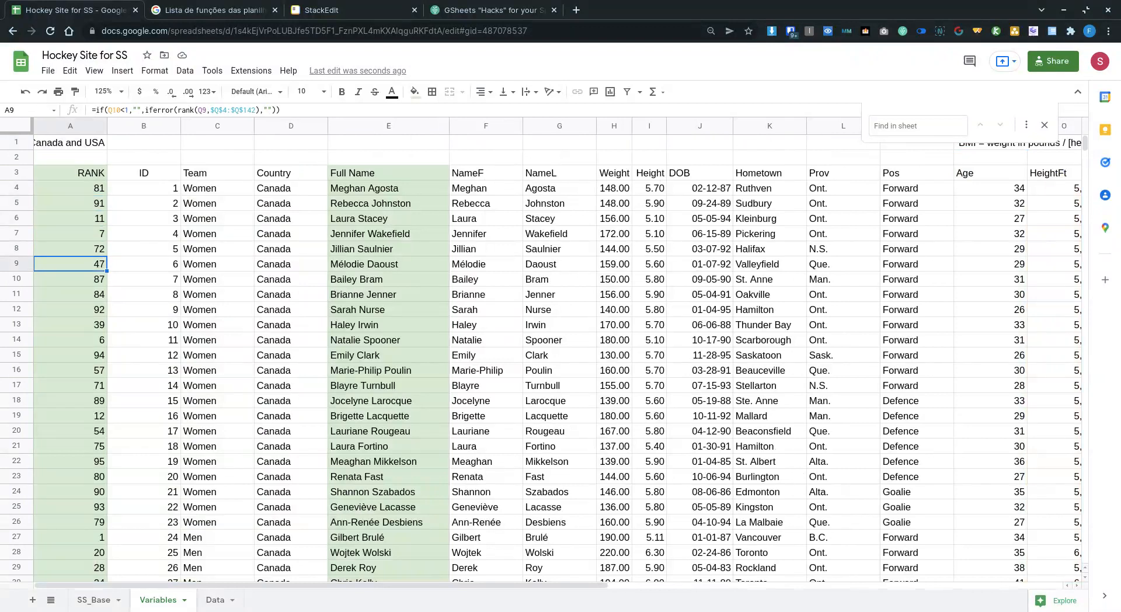
pyautogui.press('Down')
pyautogui.press('Down')
pyautogui.press('Down')
pyautogui.press('Down')
pyautogui.press('Down')
pyautogui.press('Down')
pyautogui.press('Down')
pyautogui.press('Down')
pyautogui.press('Down')
pyautogui.press('Down')
pyautogui.press('Down')
pyautogui.press('Down')
pyautogui.press('Down')
pyautogui.press('Down')
pyautogui.press('Down')
pyautogui.press('Down')
pyautogui.press('Down')
pyautogui.press('Down')
pyautogui.press('Down')
pyautogui.press('Down')
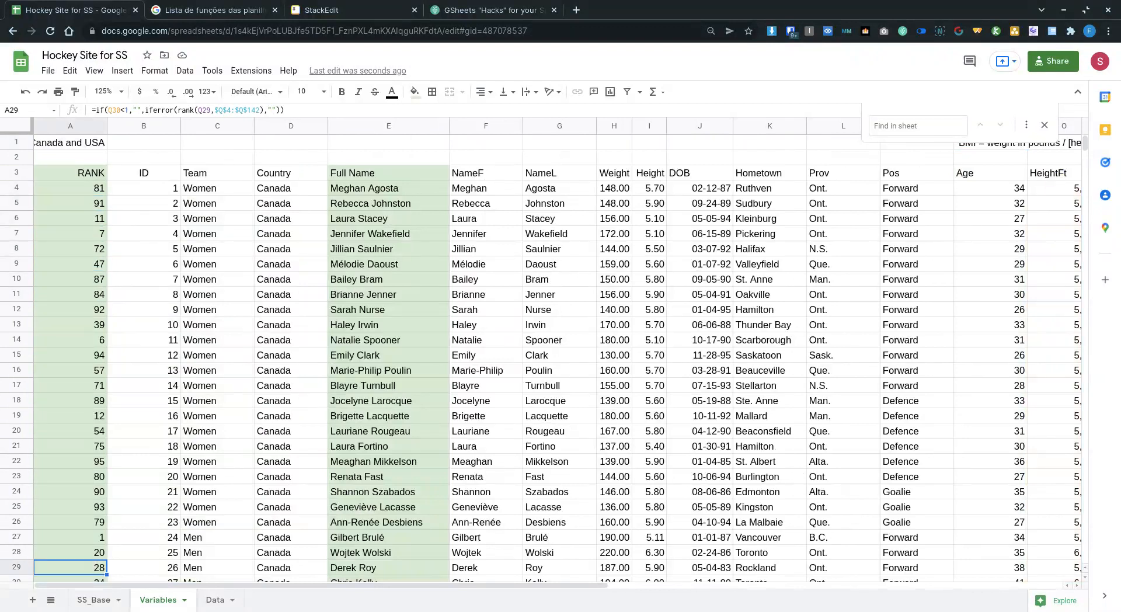
pyautogui.press('Down')
pyautogui.press('Down')
pyautogui.press('Down')
pyautogui.press('Down')
pyautogui.press('Down')
pyautogui.press('Down')
pyautogui.press('Down')
pyautogui.press('Down')
pyautogui.press('Down')
pyautogui.press('Down')
pyautogui.press('Down')
pyautogui.press('Down')
pyautogui.press('Down')
pyautogui.press('Down')
pyautogui.press('Down')
pyautogui.press('Down')
pyautogui.press('Down')
pyautogui.press('Down')
pyautogui.press('Down')
pyautogui.press('Down')
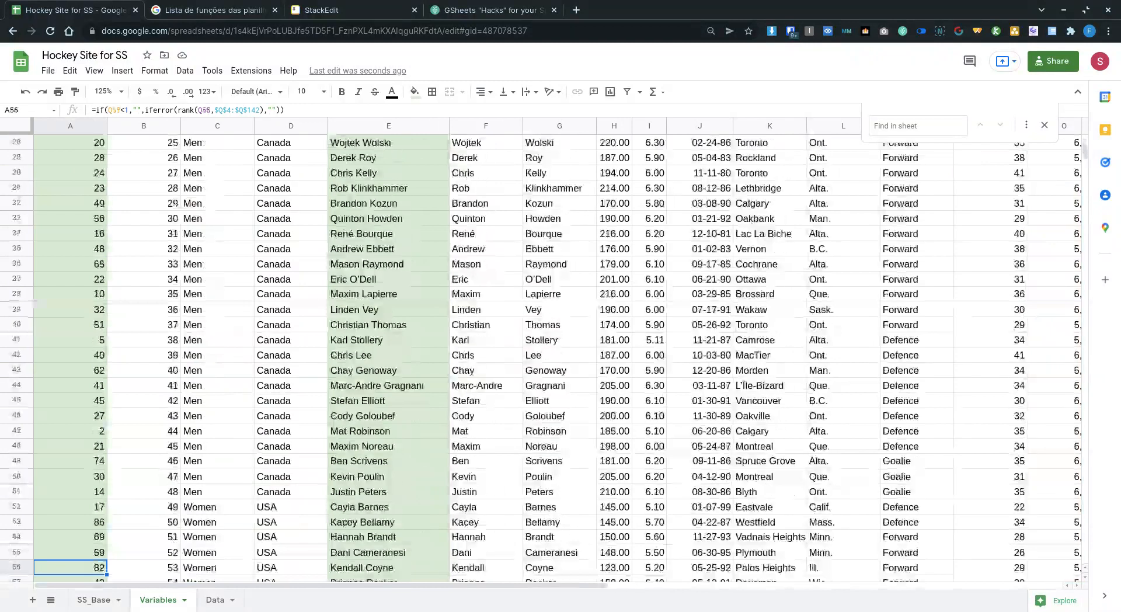
pyautogui.press('Down')
pyautogui.press('Down')
pyautogui.press('Up')
pyautogui.press('Up')
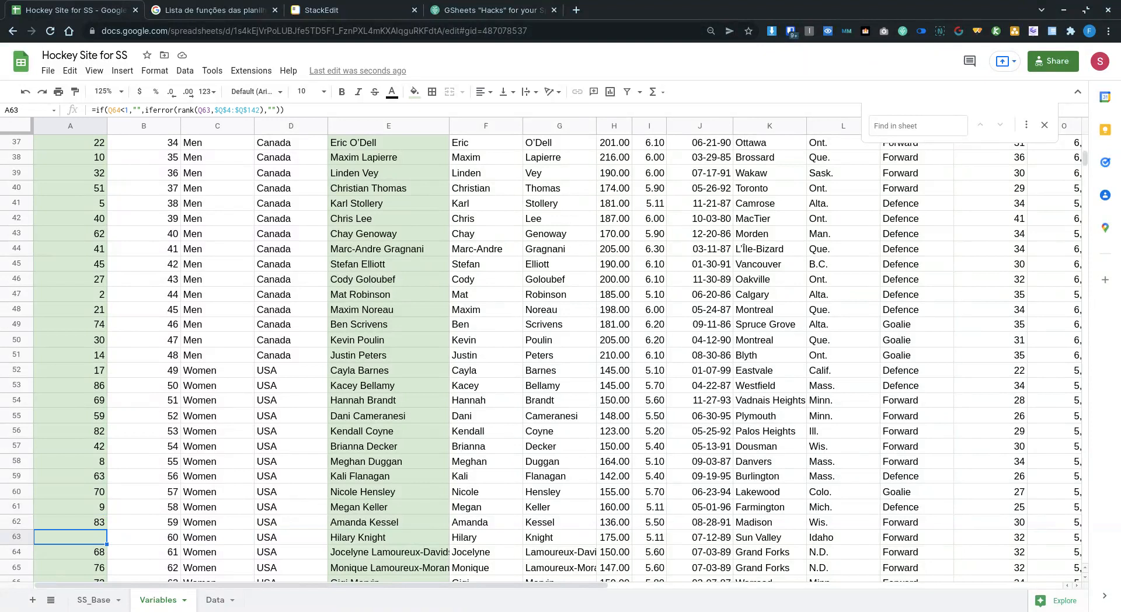
# Compare the ranks around row 82 of SS_Base with the RANK column on Variables down to the last player.
pyautogui.click(92, 600)
pyautogui.scroll(3, 65, 286)
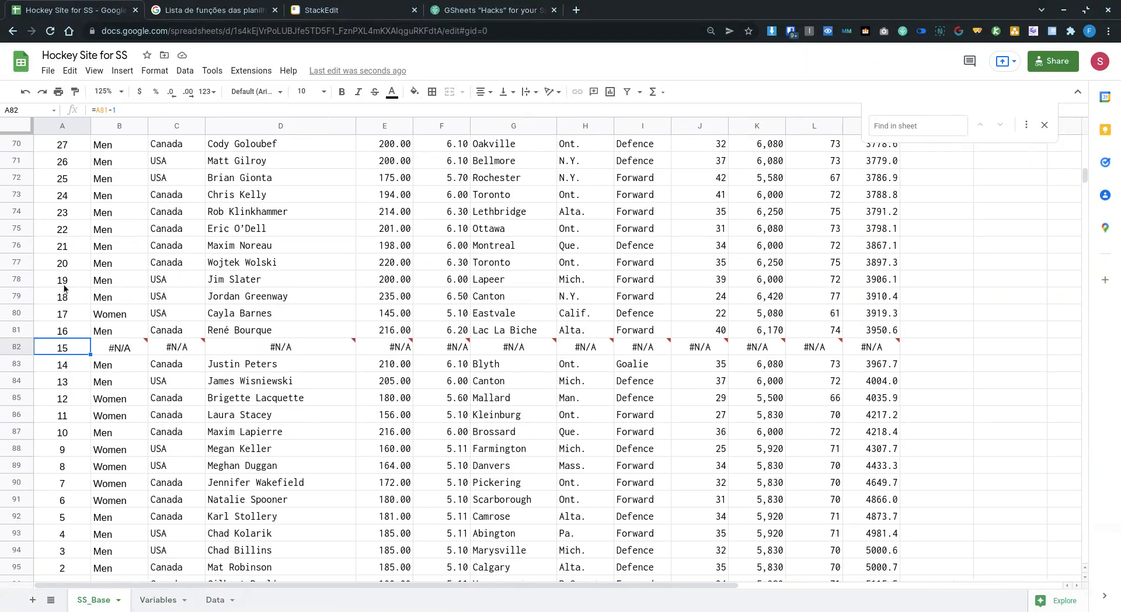
pyautogui.scroll(4, 65, 289)
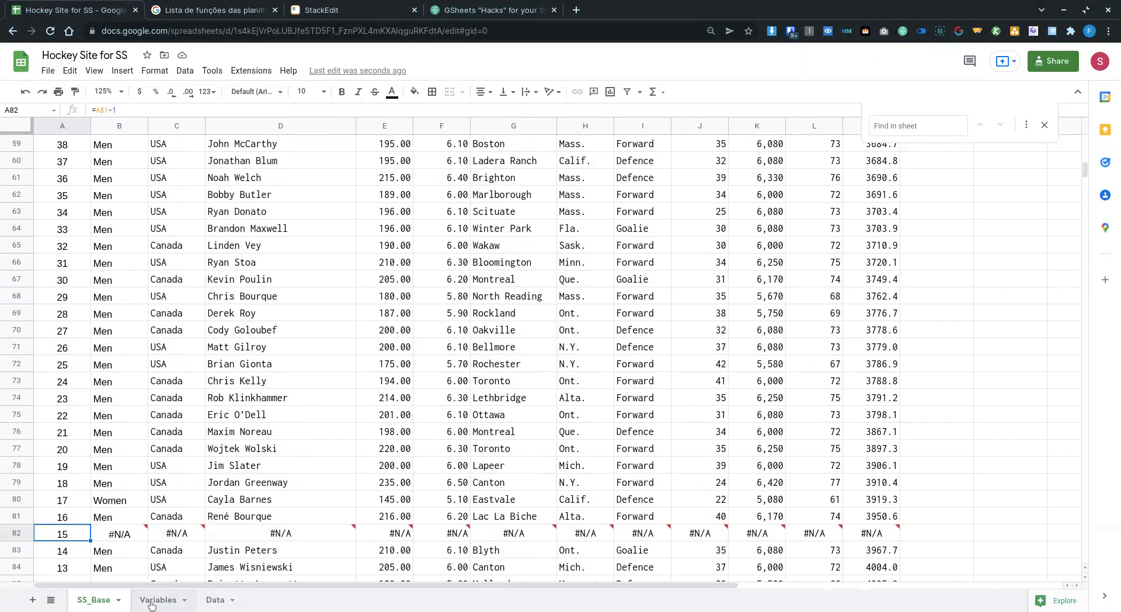
pyautogui.click(152, 602)
pyautogui.scroll(-4, 128, 543)
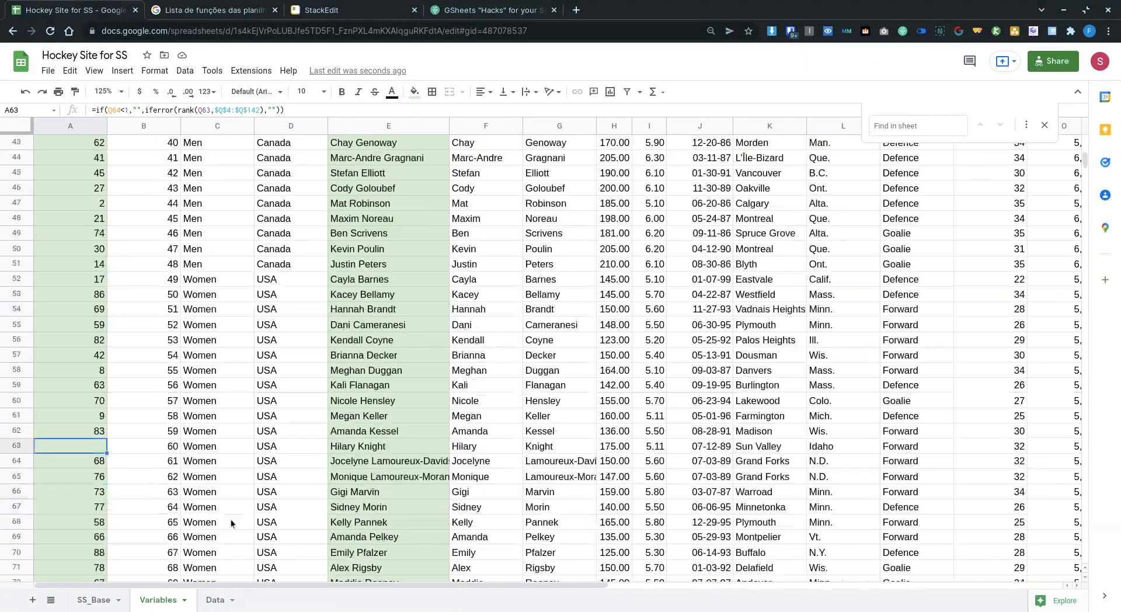
pyautogui.scroll(-4, 310, 450)
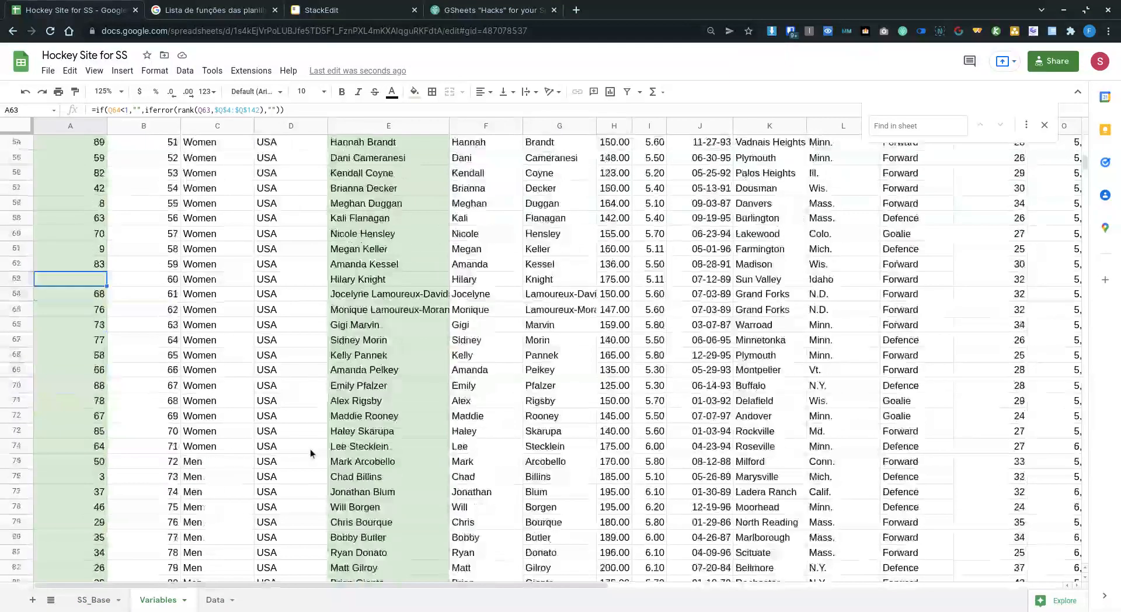
pyautogui.scroll(-5, 310, 449)
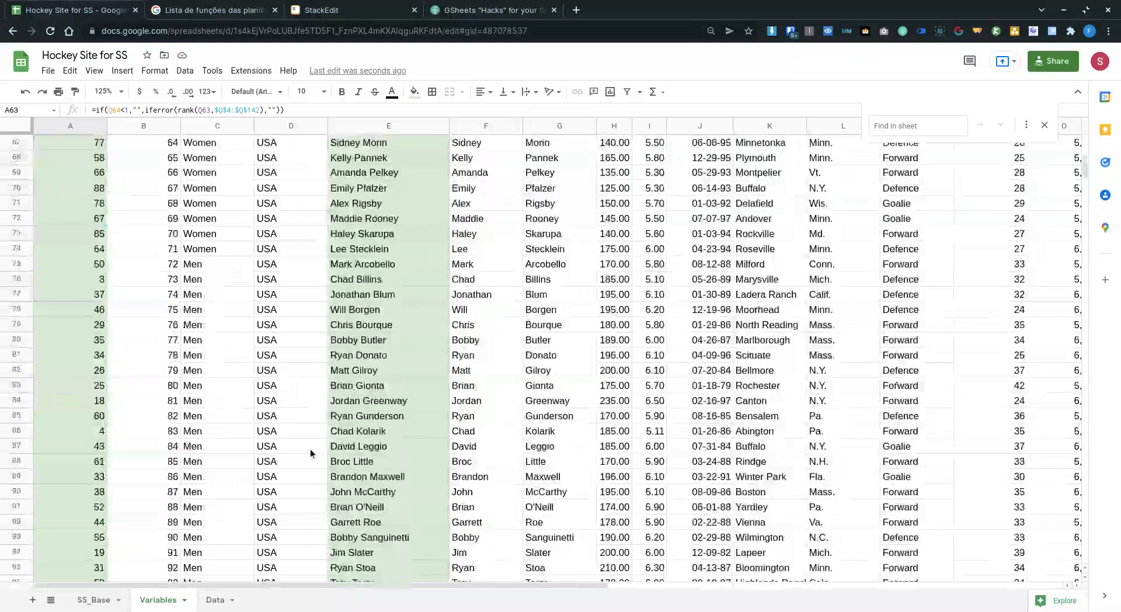
pyautogui.scroll(1, 310, 452)
pyautogui.scroll(-1, 310, 452)
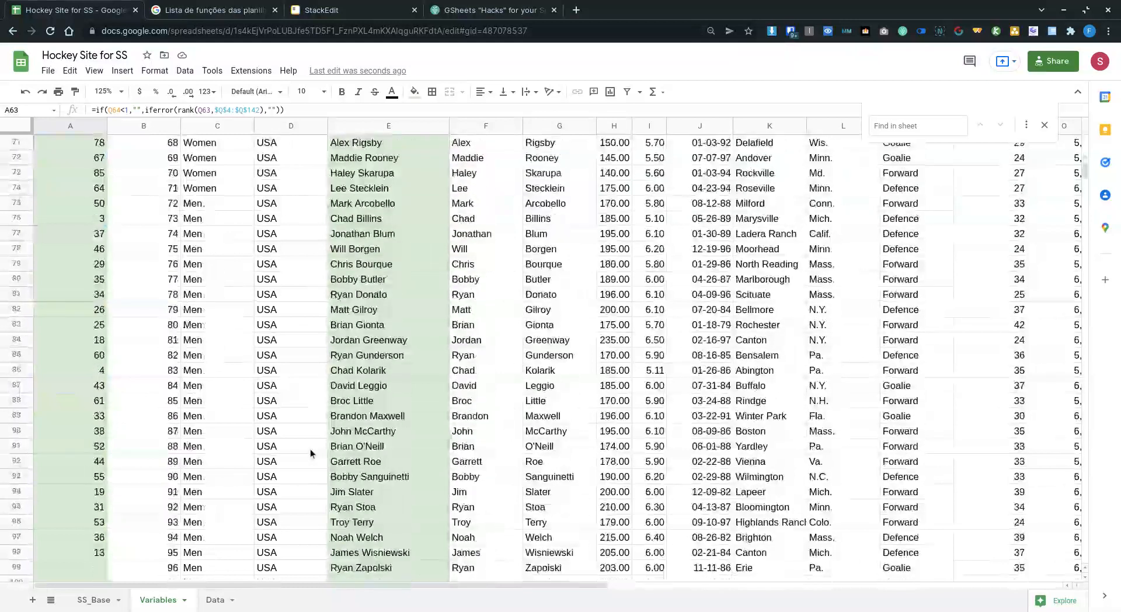
# Inspect the rank formula in A98 and paste the rank formula into A99.
pyautogui.click(97, 555)
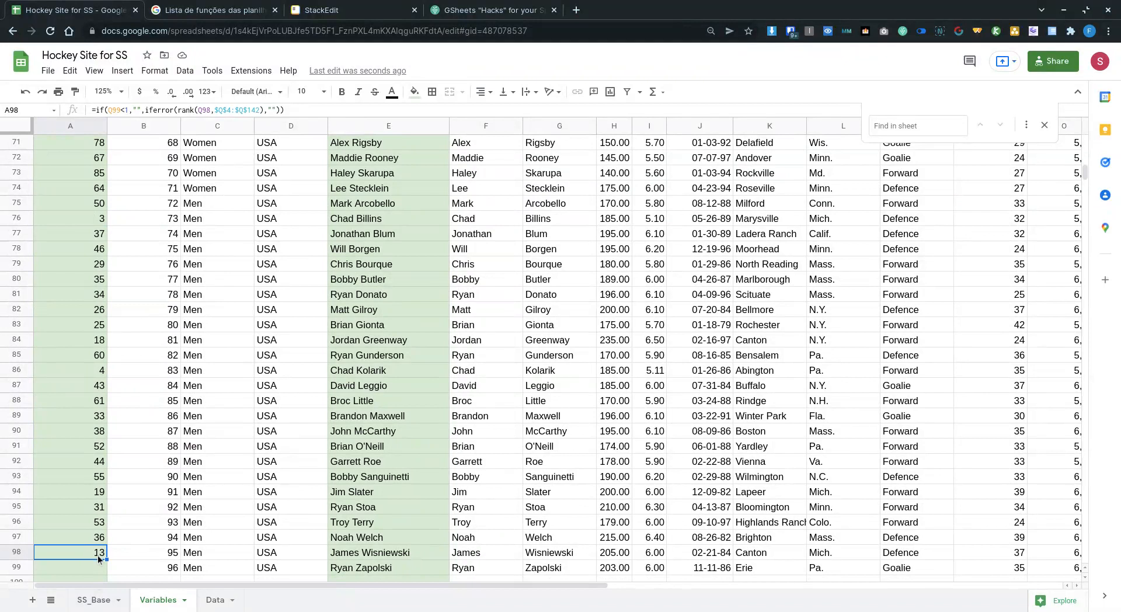
pyautogui.click(93, 569)
pyautogui.hotkey('ctrl', 'v')
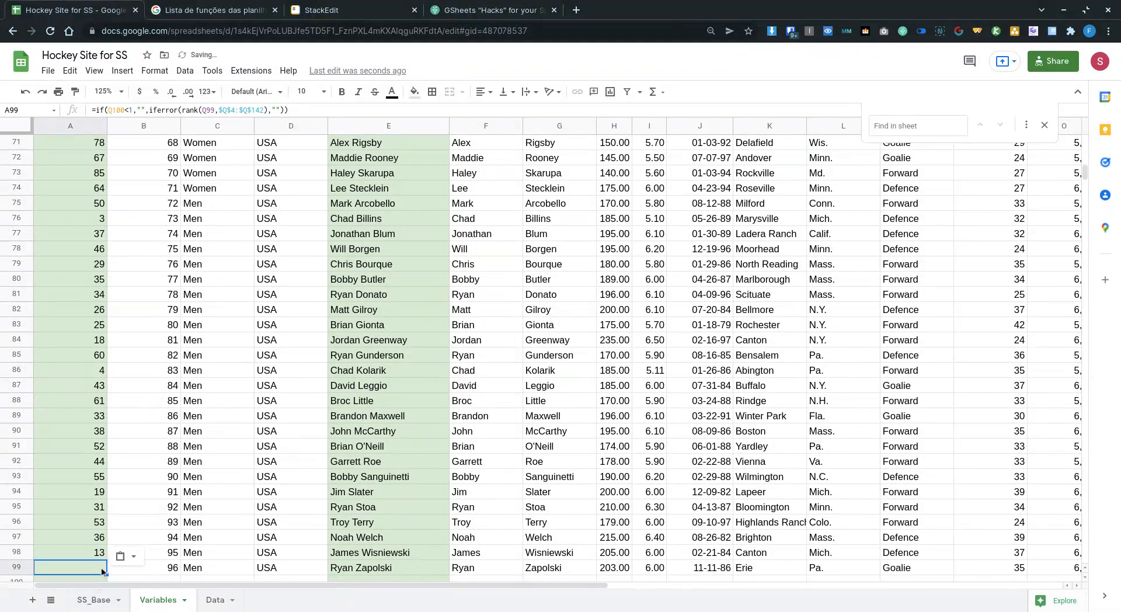
pyautogui.scroll(-1, 106, 569)
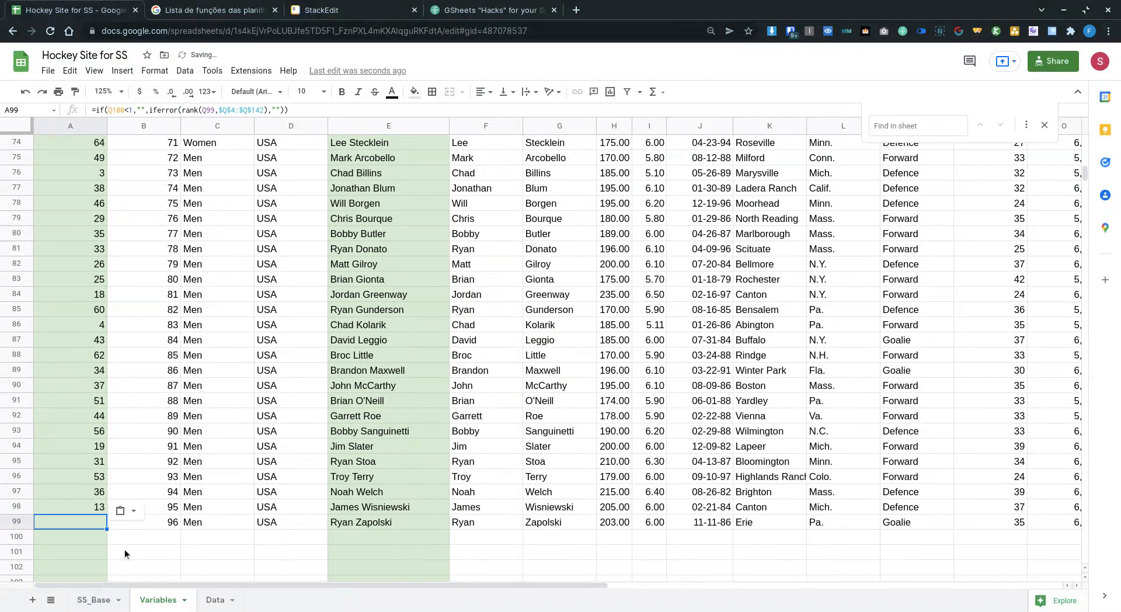
# Change the blank test in the A99 rank formula to Q99<1 so it checks its own row.
pyautogui.press('Return')
pyautogui.press('Escape')
pyautogui.moveTo(234, 587); pyautogui.dragTo(151, 601)
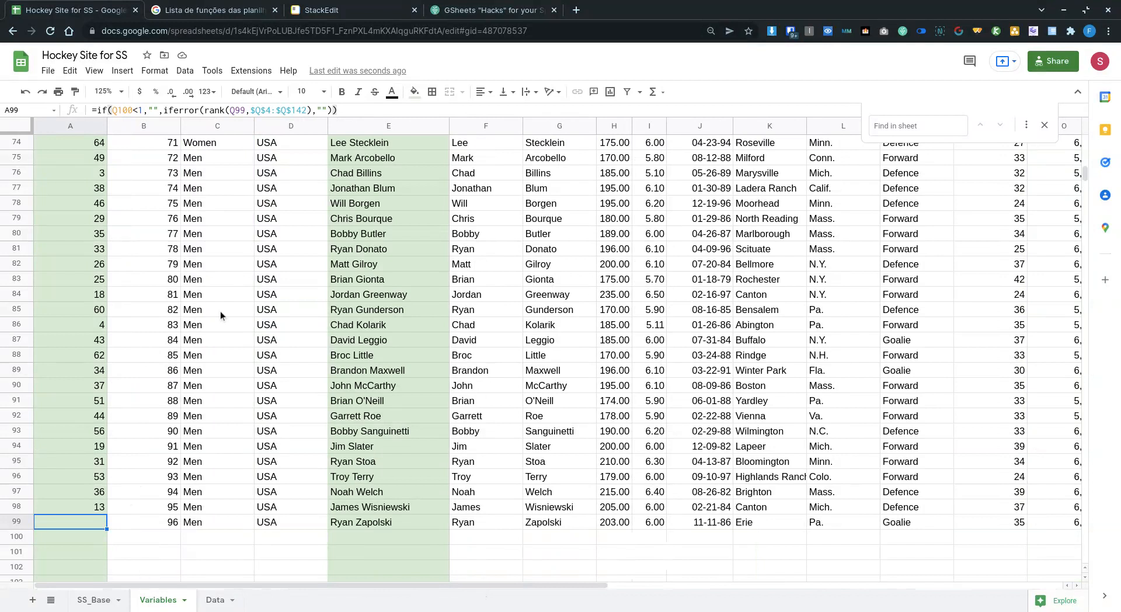
pyautogui.click(261, 384)
pyautogui.click(87, 519)
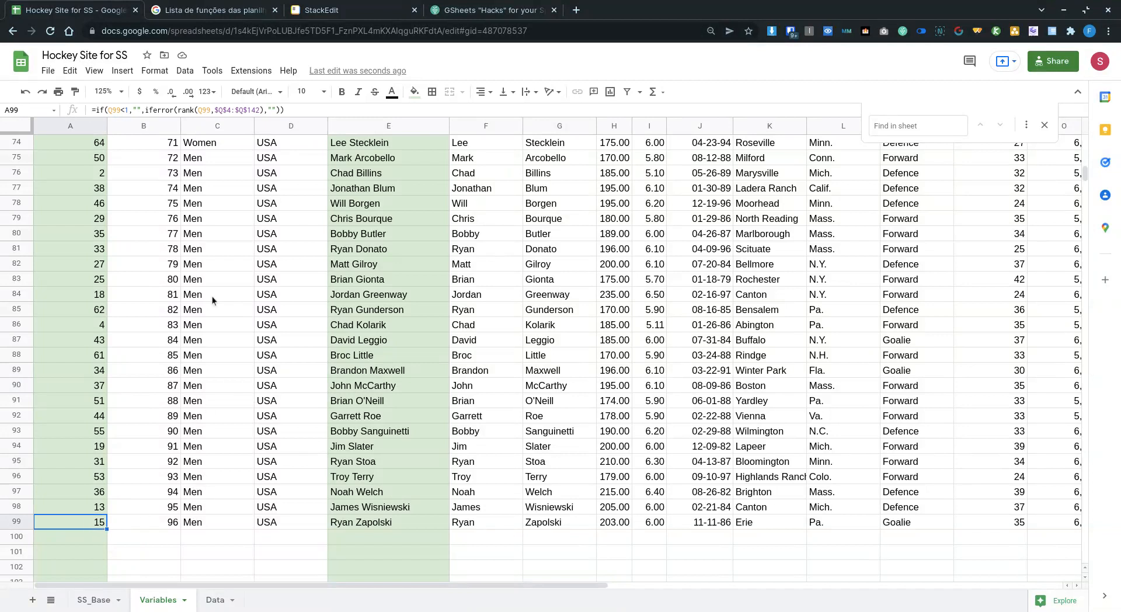
pyautogui.click(117, 109)
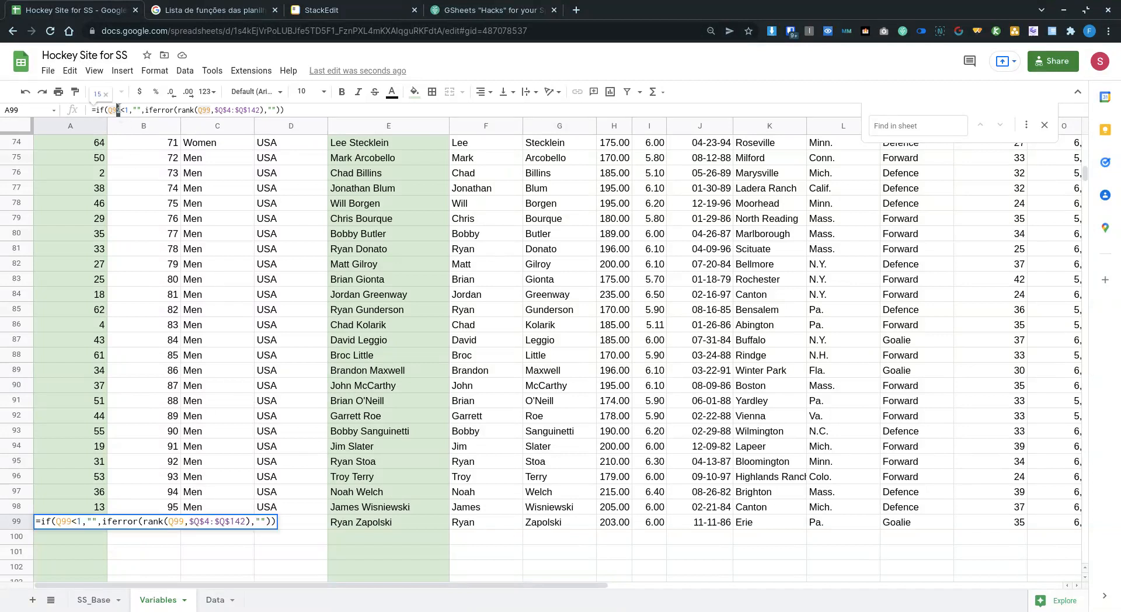
pyautogui.press('Escape')
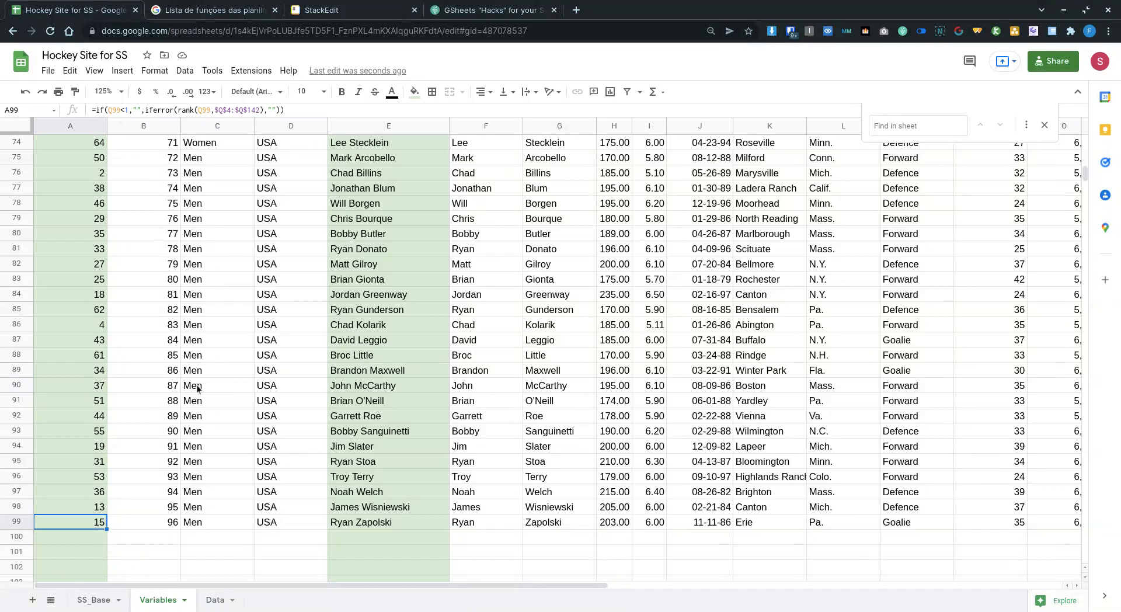
# Replace the rank formulas in A4:A142 with =if(Q4<1,"",iferror(rank(Q4,$Q$4:$Q$142),"")), adjusted to each row.
pyautogui.hotkey('ctrl', 'Up')
pyautogui.press('Down')
pyautogui.hotkey('ctrl', 'shift', 'Down')
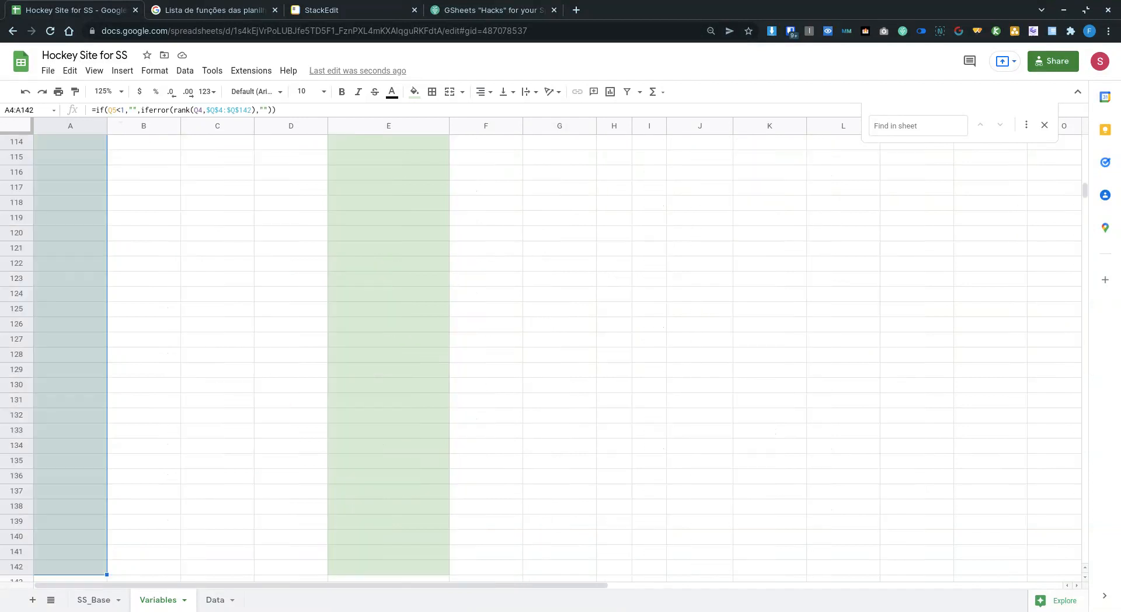
pyautogui.write('=if(Q4<1,"",iferror(rank(Q4,$Q$4:$Q$142),""))')
pyautogui.hotkey('ctrl', 'Up')
pyautogui.press('Down')
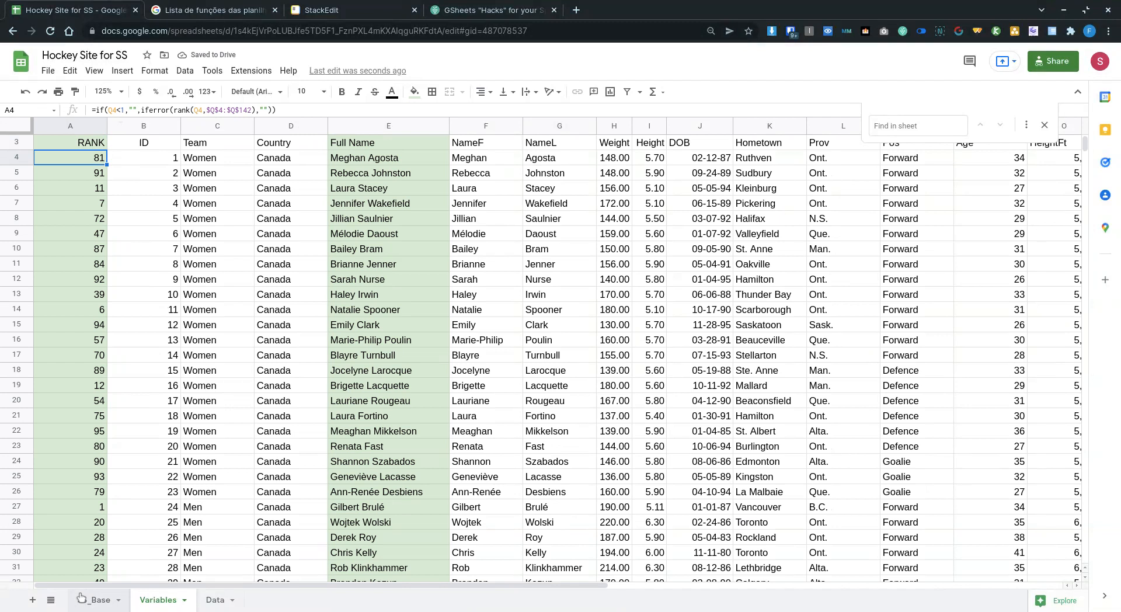
# Review the SS_Base ranking from row 82 to the last player and back up to the first.
pyautogui.click(93, 599)
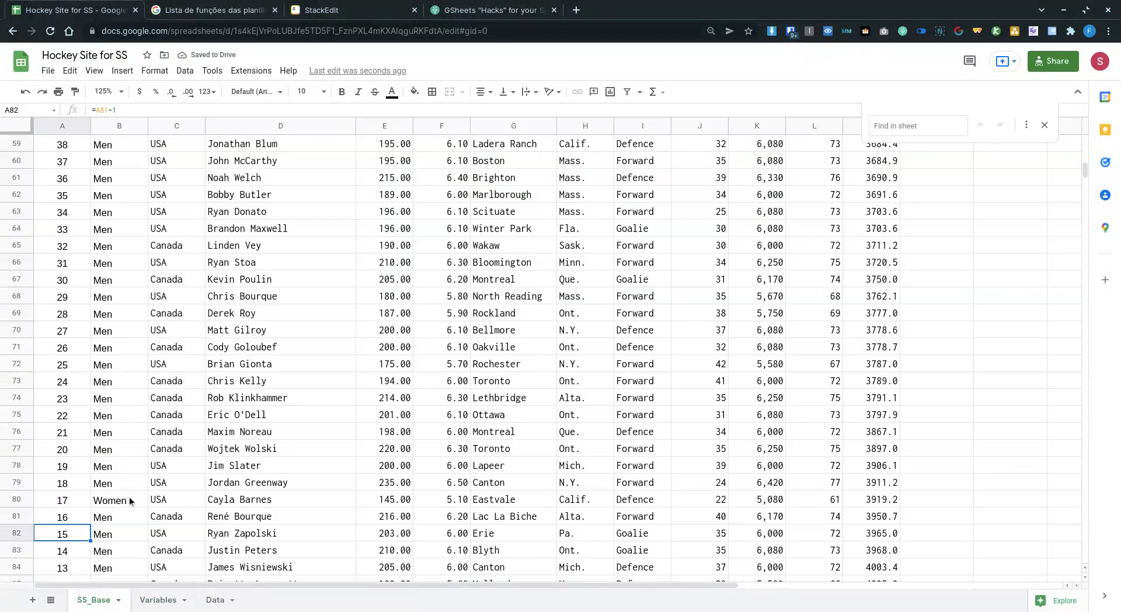
pyautogui.scroll(-5, 187, 471)
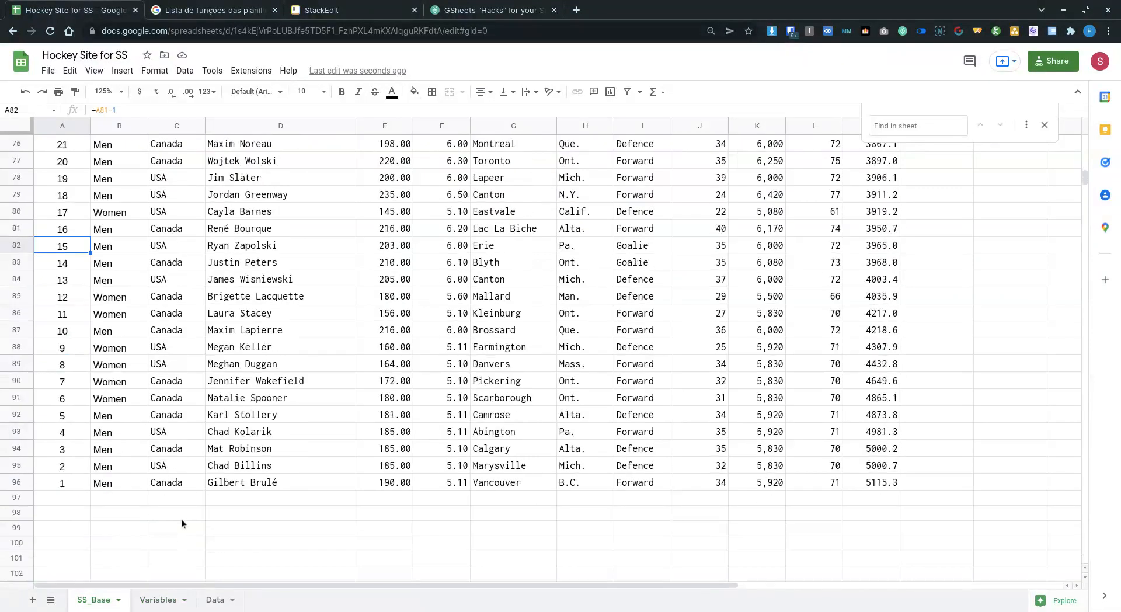
pyautogui.scroll(12, 181, 518)
pyautogui.scroll(12, 181, 520)
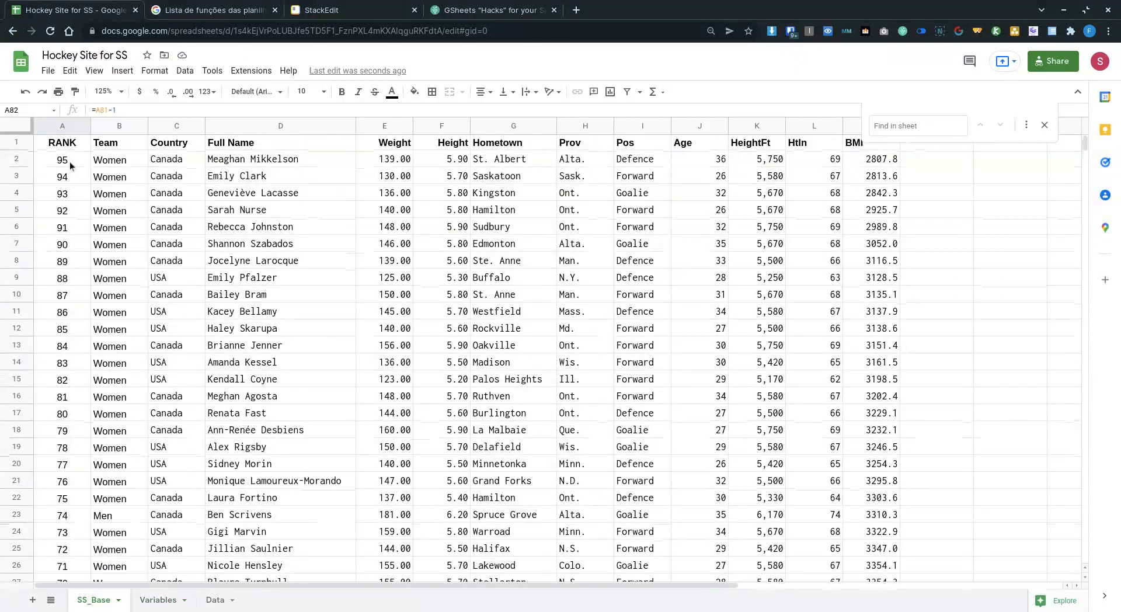
# Check the rank in row 63 of Variables and narrow the ID column B to fit its numbers.
pyautogui.click(153, 601)
pyautogui.scroll(-1, 114, 383)
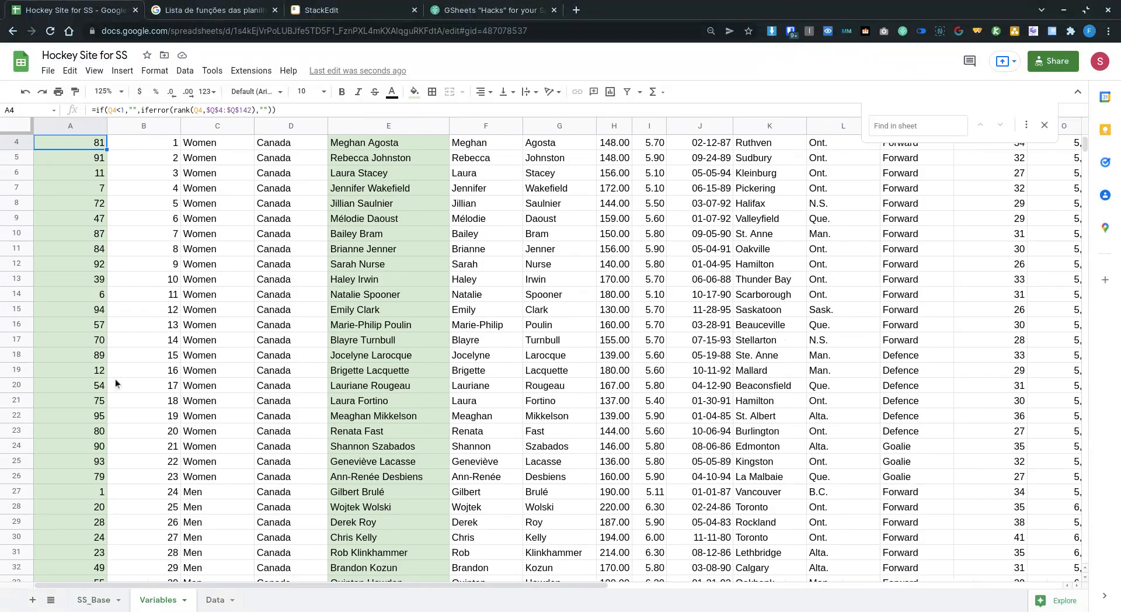
pyautogui.scroll(-10, 115, 382)
pyautogui.scroll(-3, 107, 385)
pyautogui.click(90, 309)
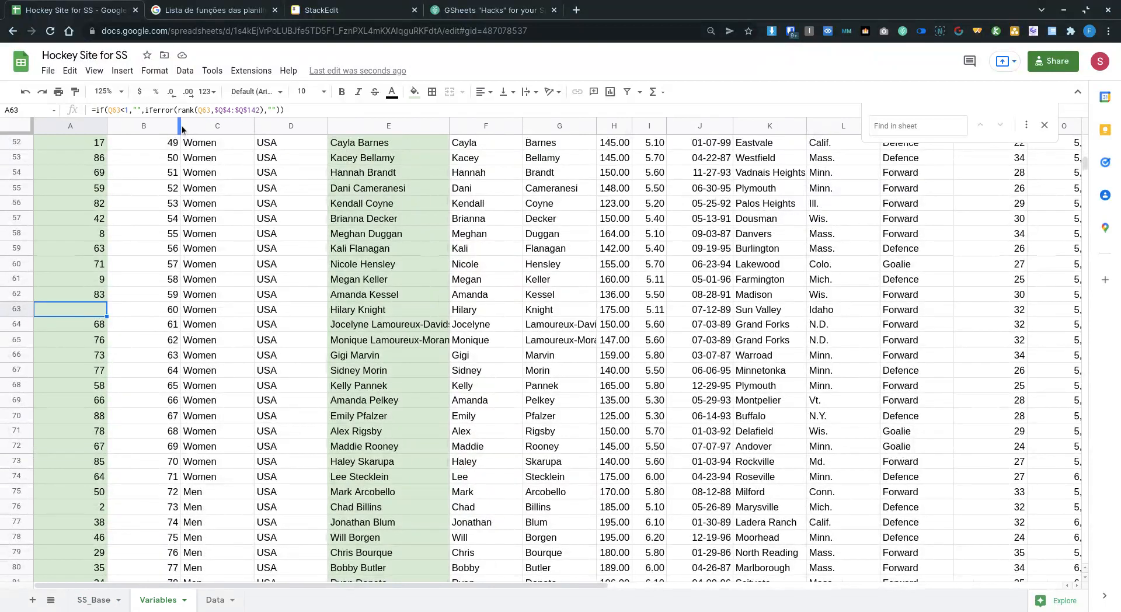
pyautogui.moveTo(180, 128); pyautogui.dragTo(145, 128)
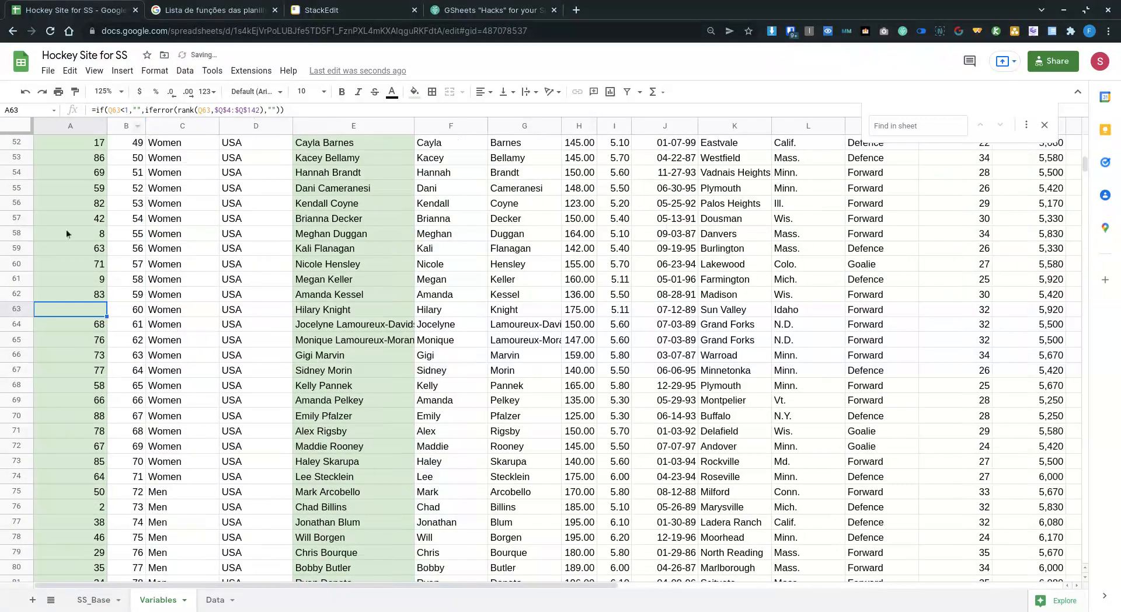
pyautogui.click(17, 309)
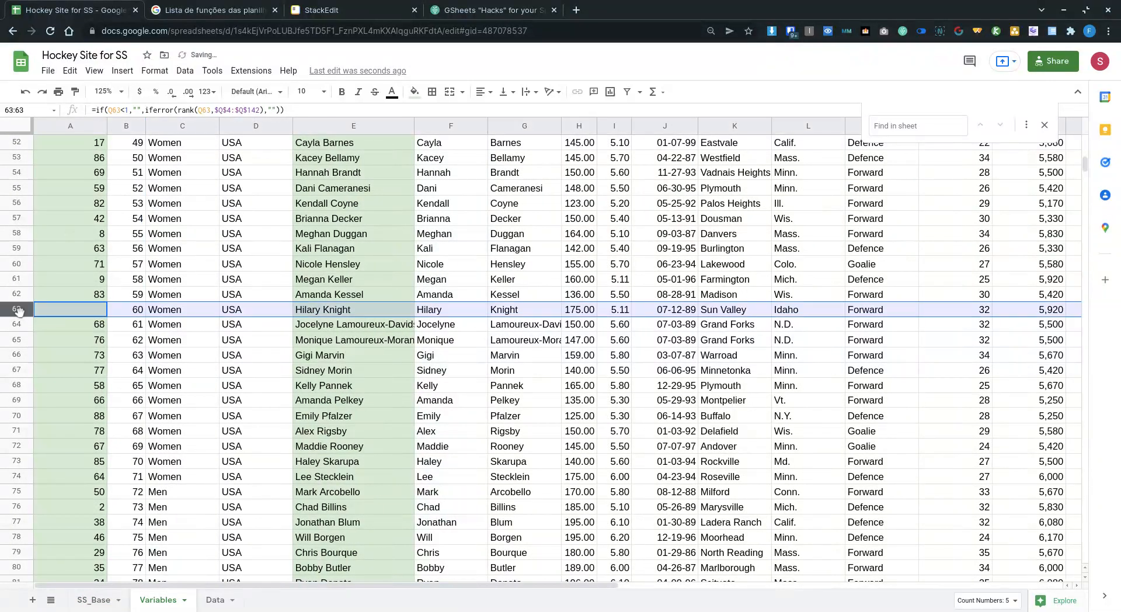
pyautogui.click(57, 308)
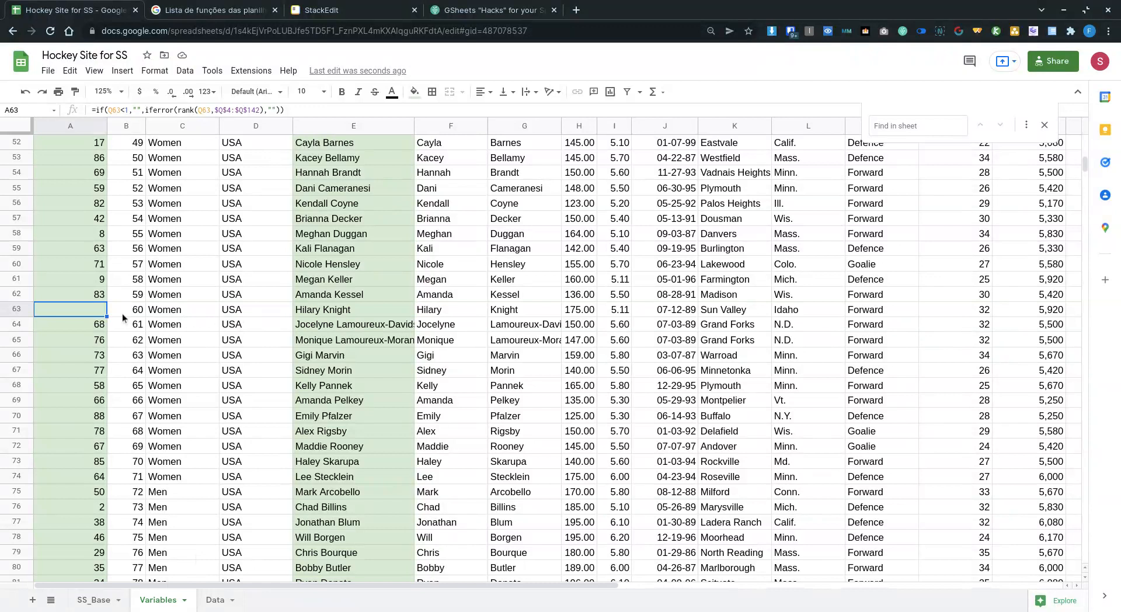
# Return to SS_Base and close the find-in-sheet bar.
pyautogui.click(94, 600)
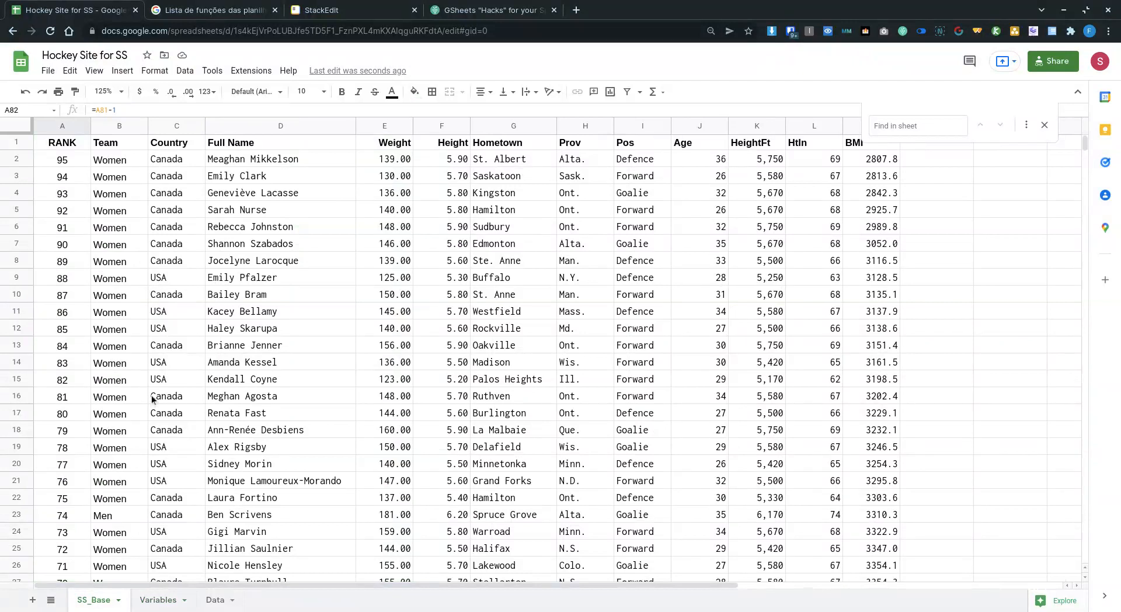
pyautogui.click(1045, 125)
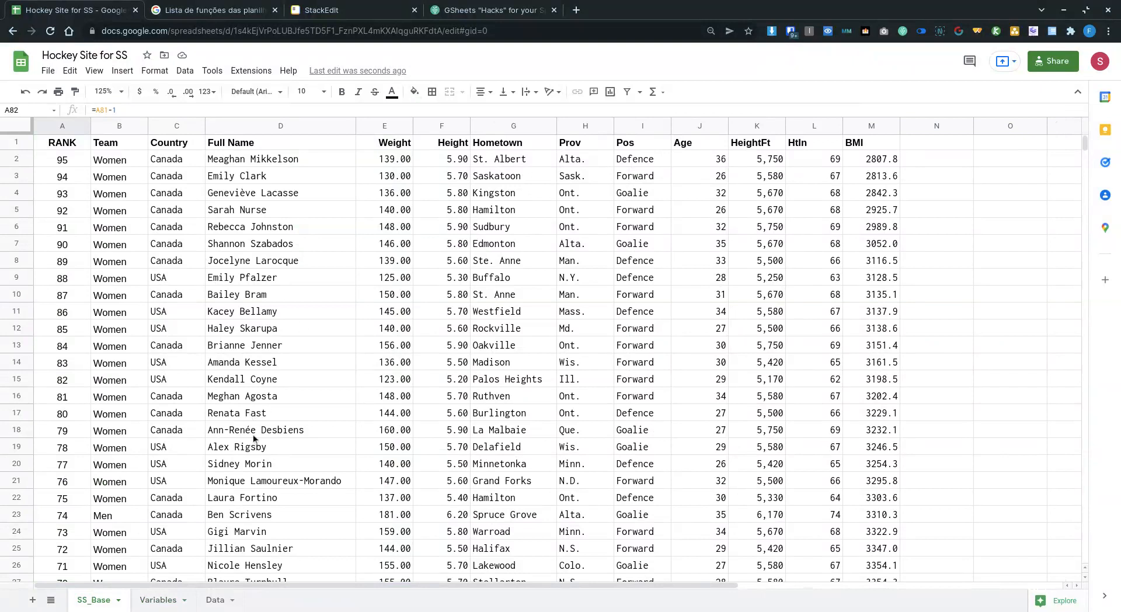